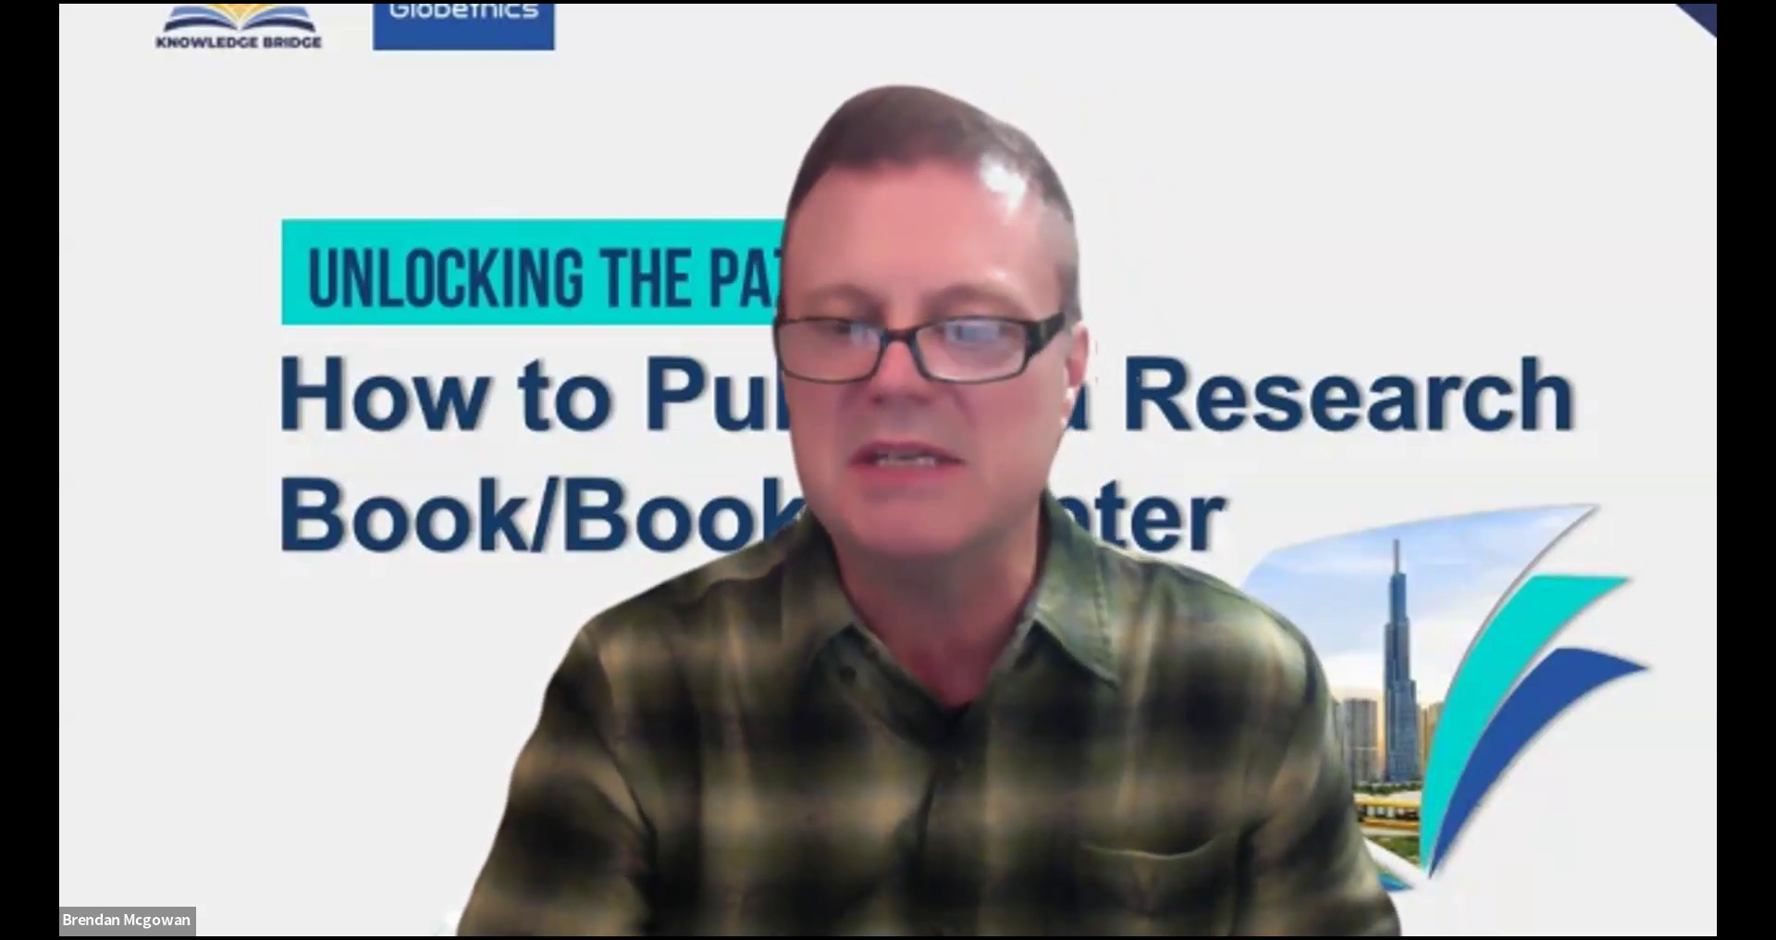
Step: Scroll to the top of page 1 and highlight the statement that social media has harmed society
scroll(1319, 680, "up", 3)
scroll(1298, 714, "up", 10)
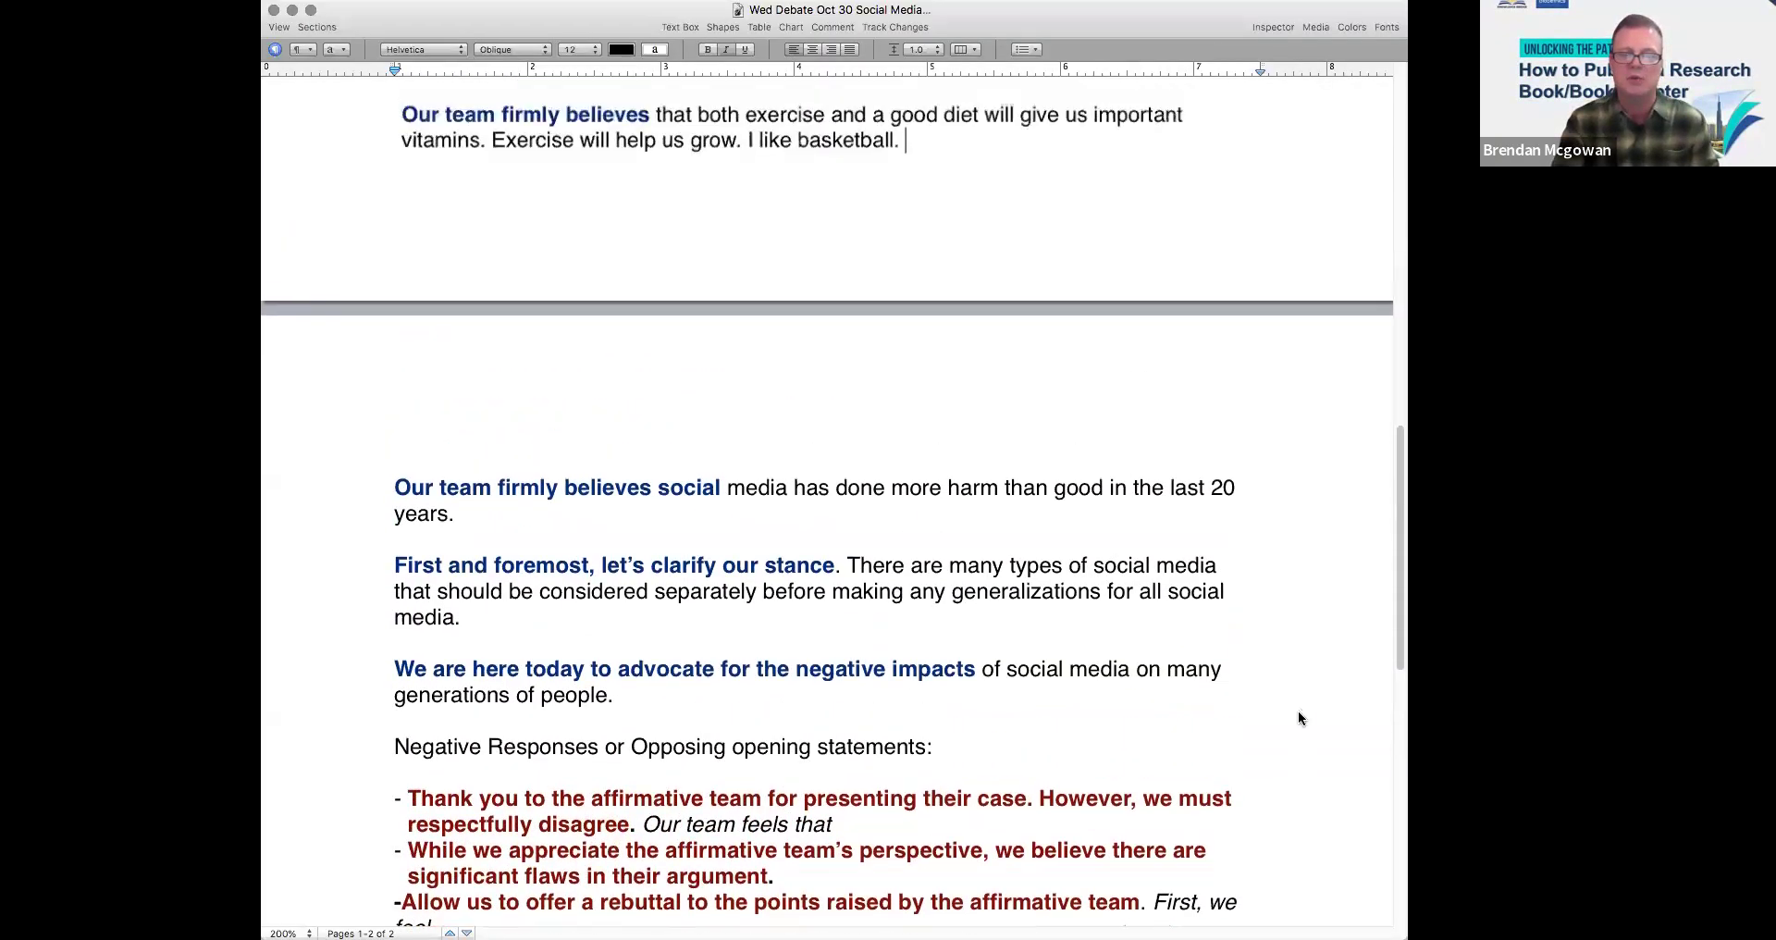
scroll(1292, 725, "up", 10)
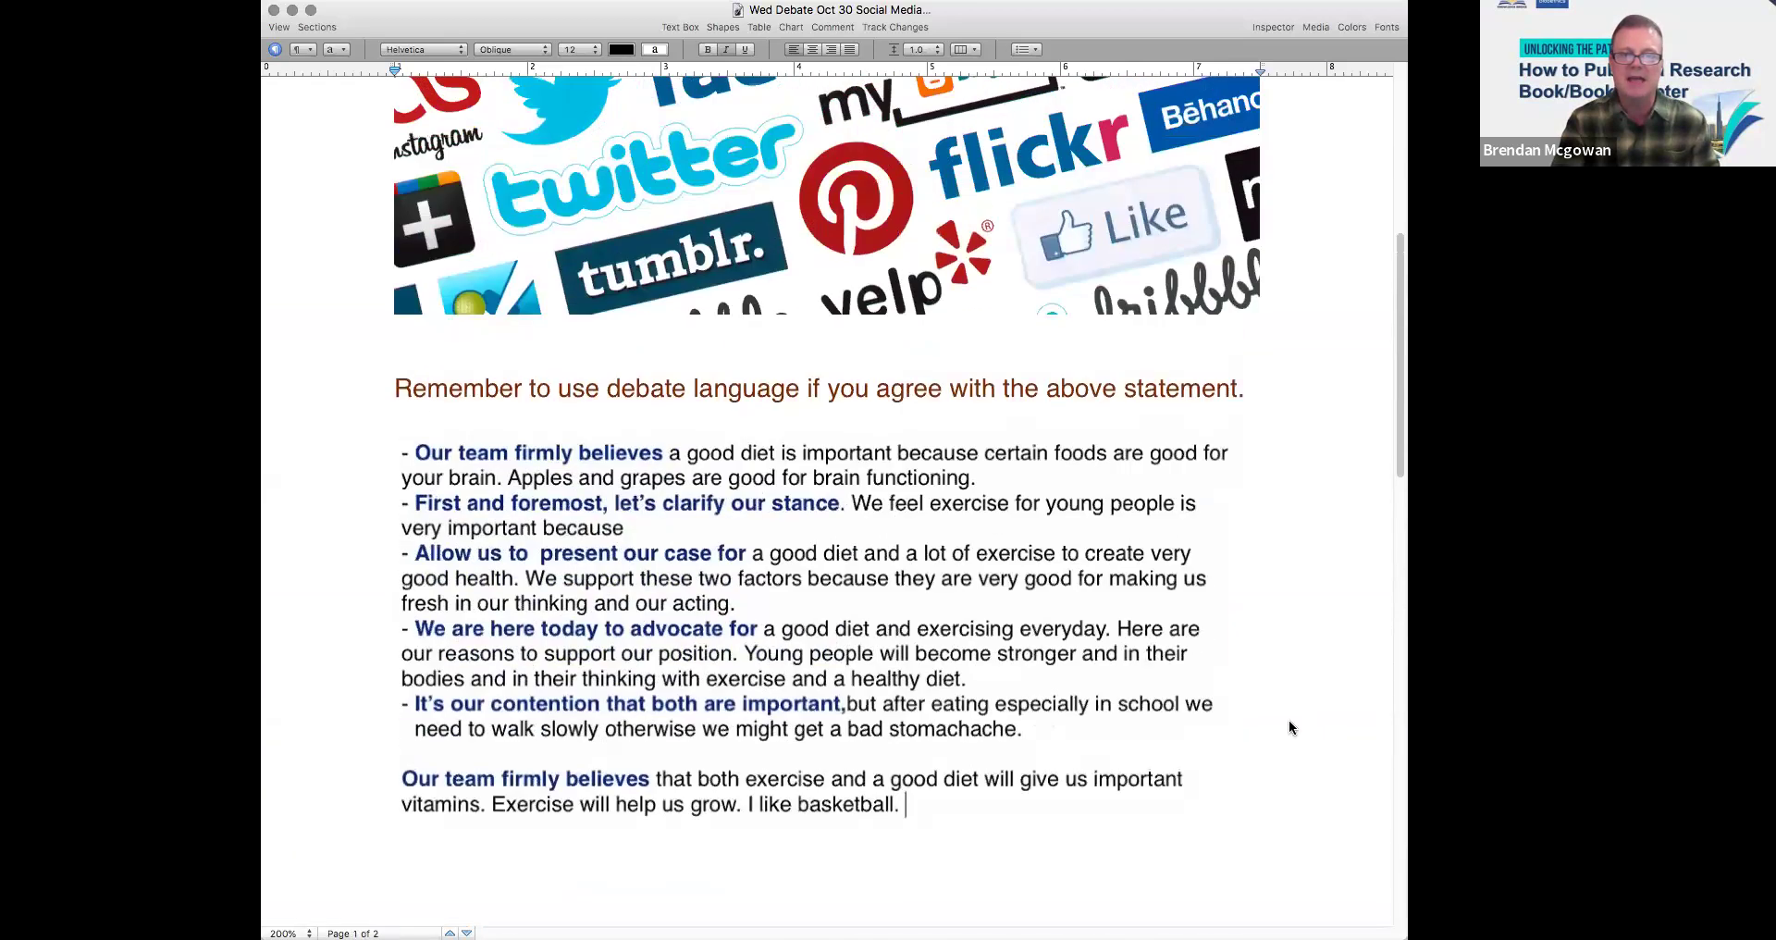
scroll(1292, 725, "up", 2)
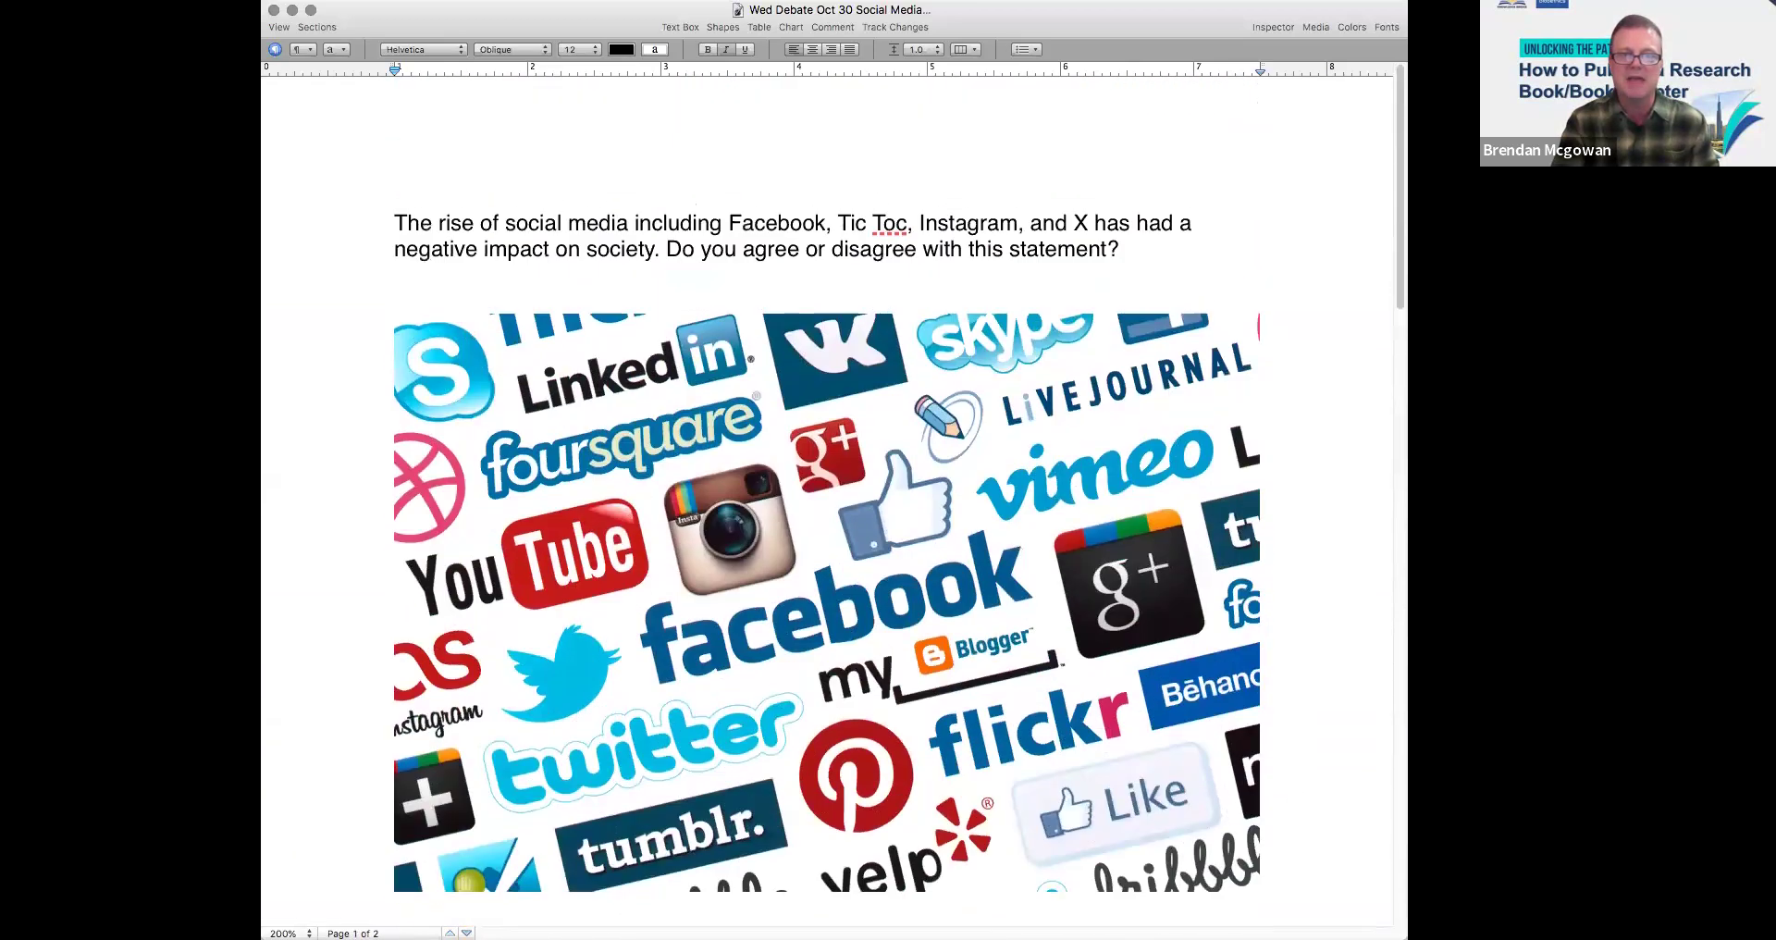
left_click_drag(1130, 250, 361, 222)
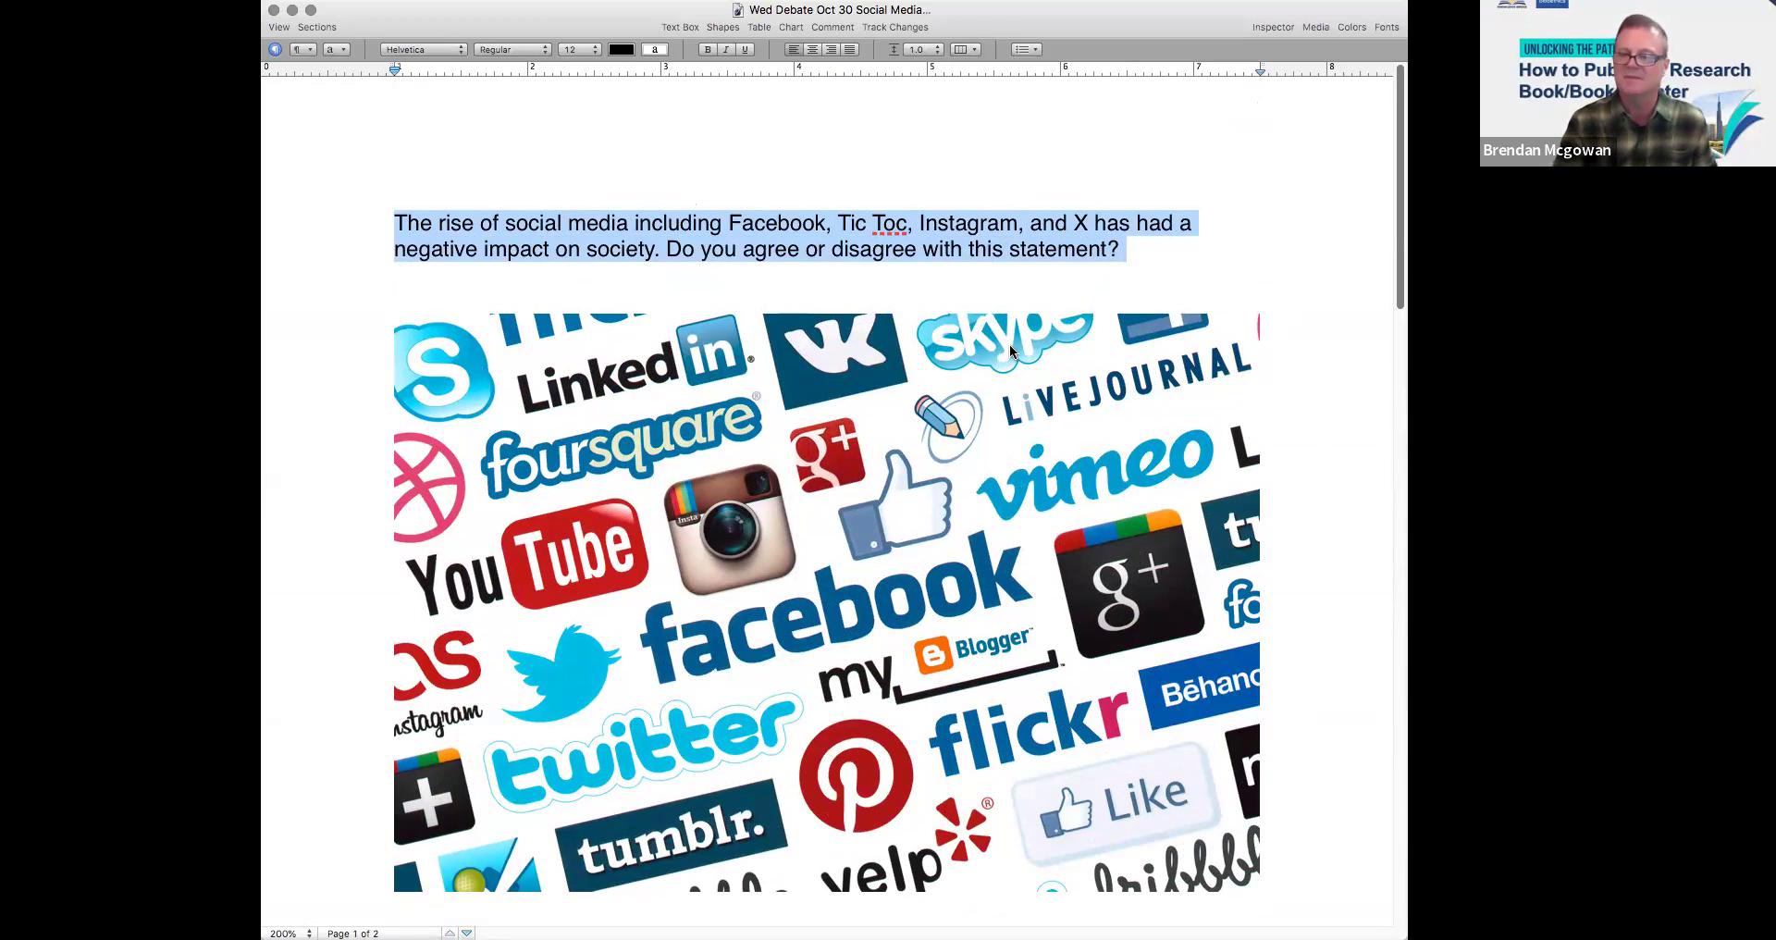
scroll(973, 419, "down", 1)
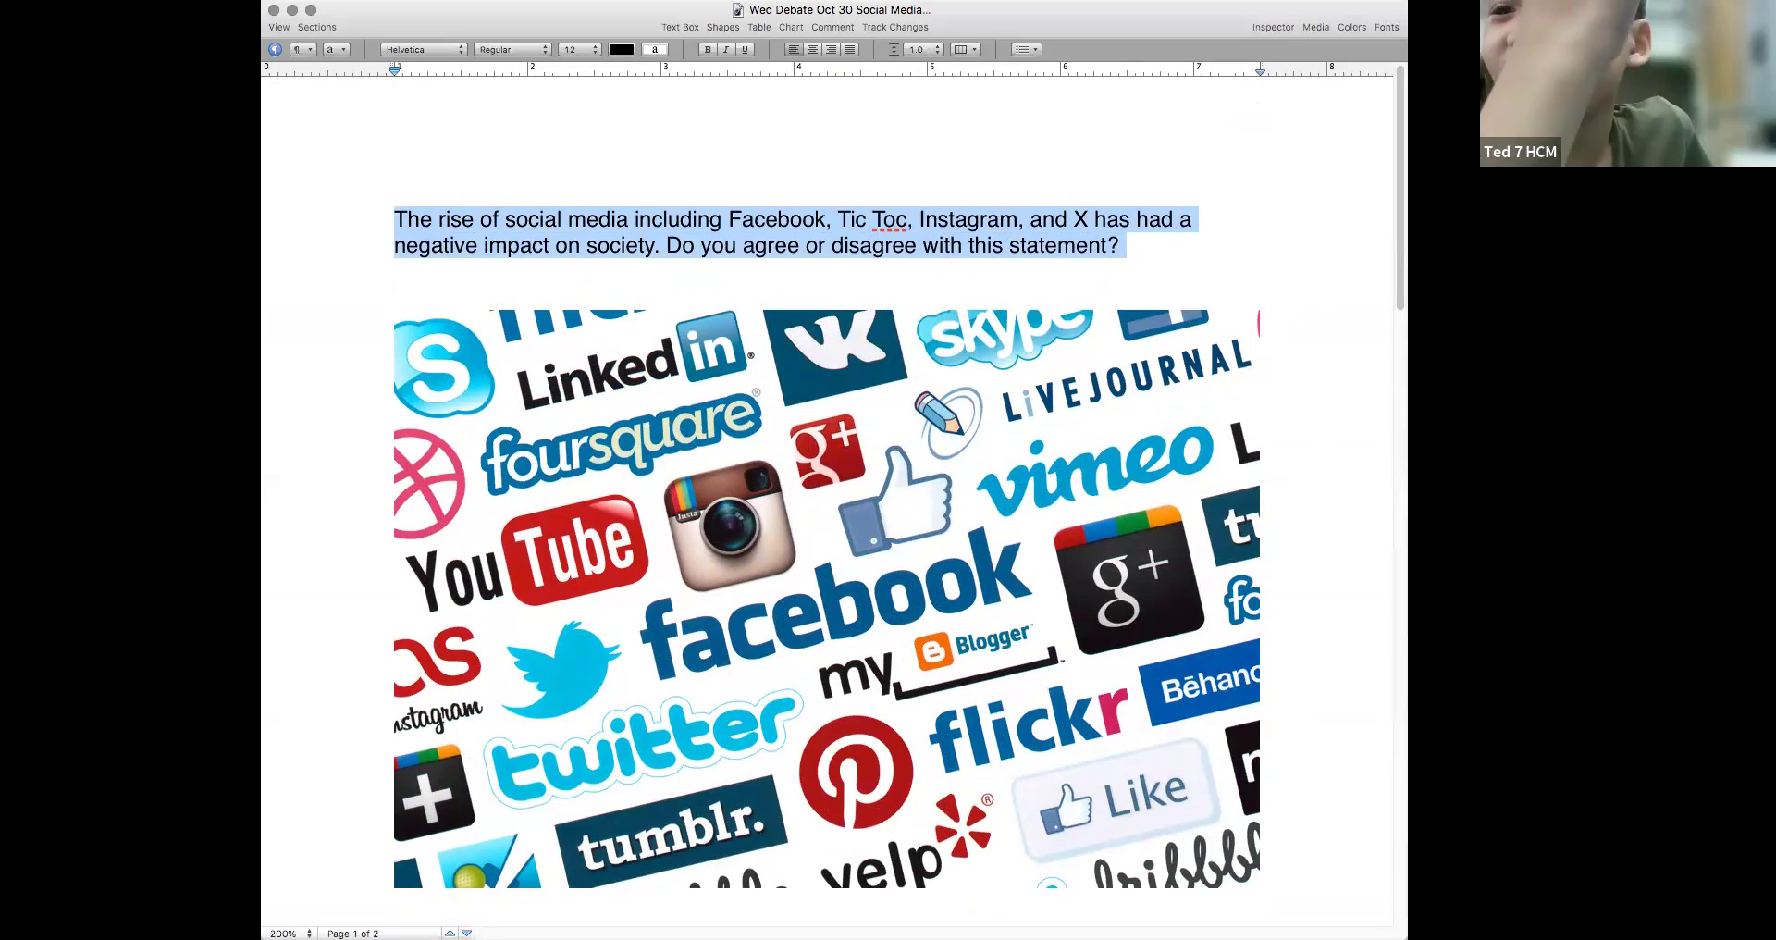
scroll(826, 555, "down", 1)
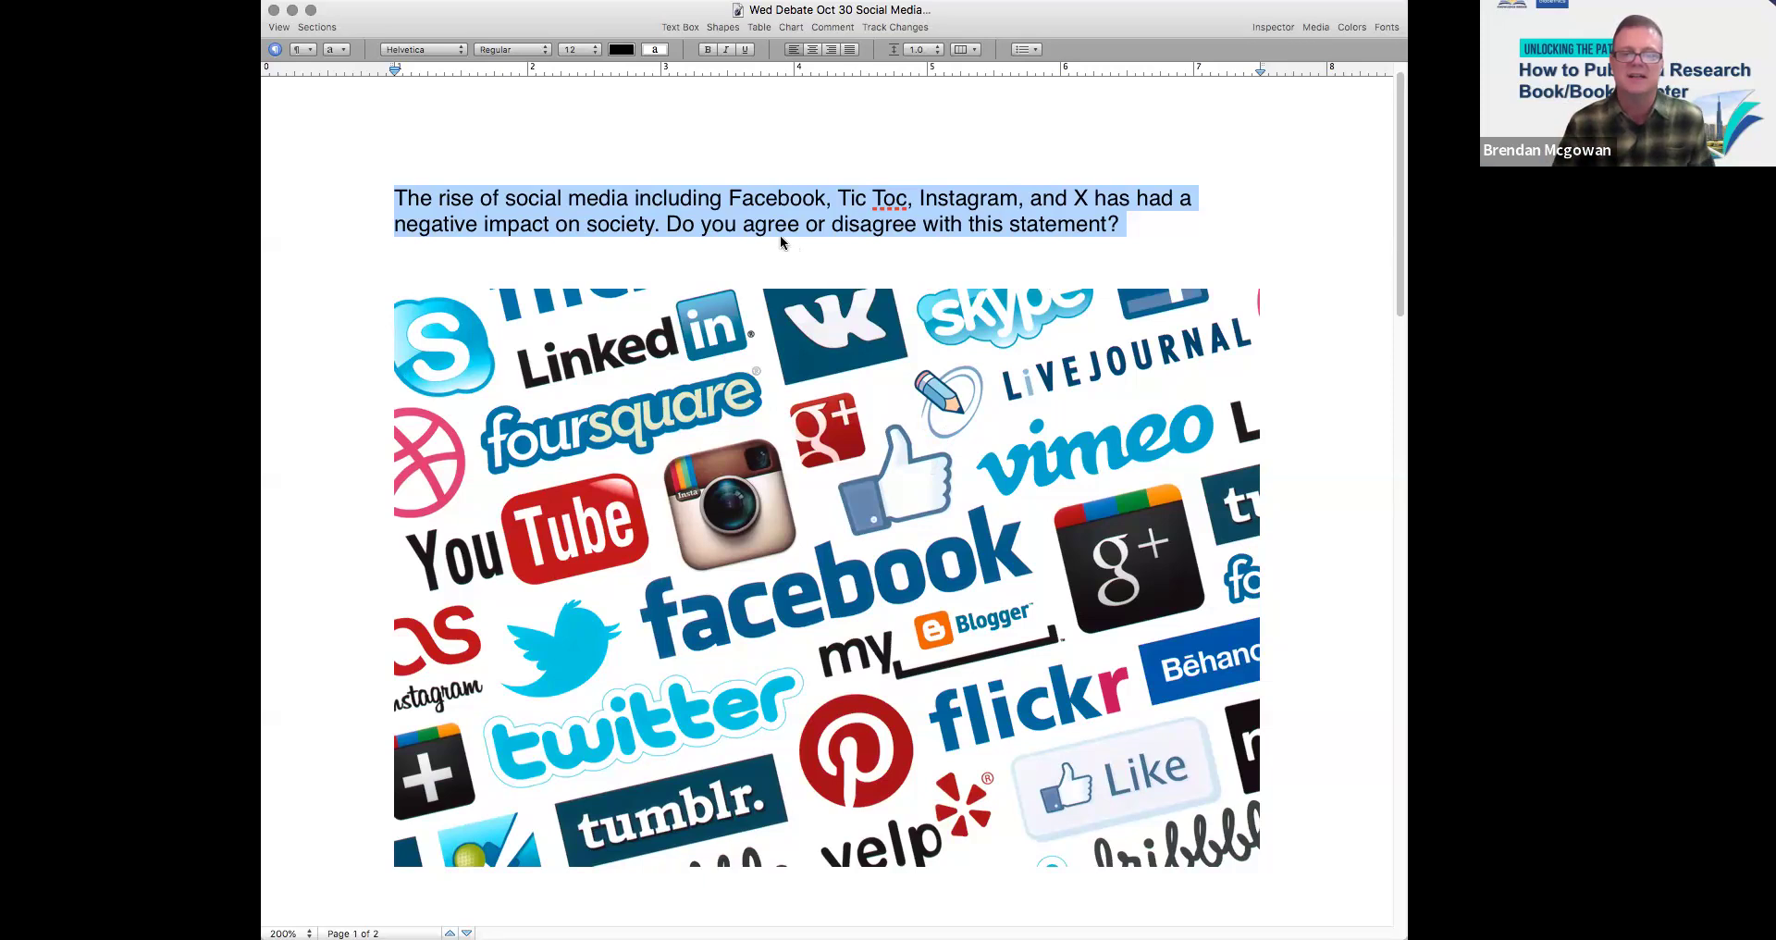
Step: Add the first student's answer on a new line: YouTube has videos where kids are encouraged to fight
left_click(1153, 227)
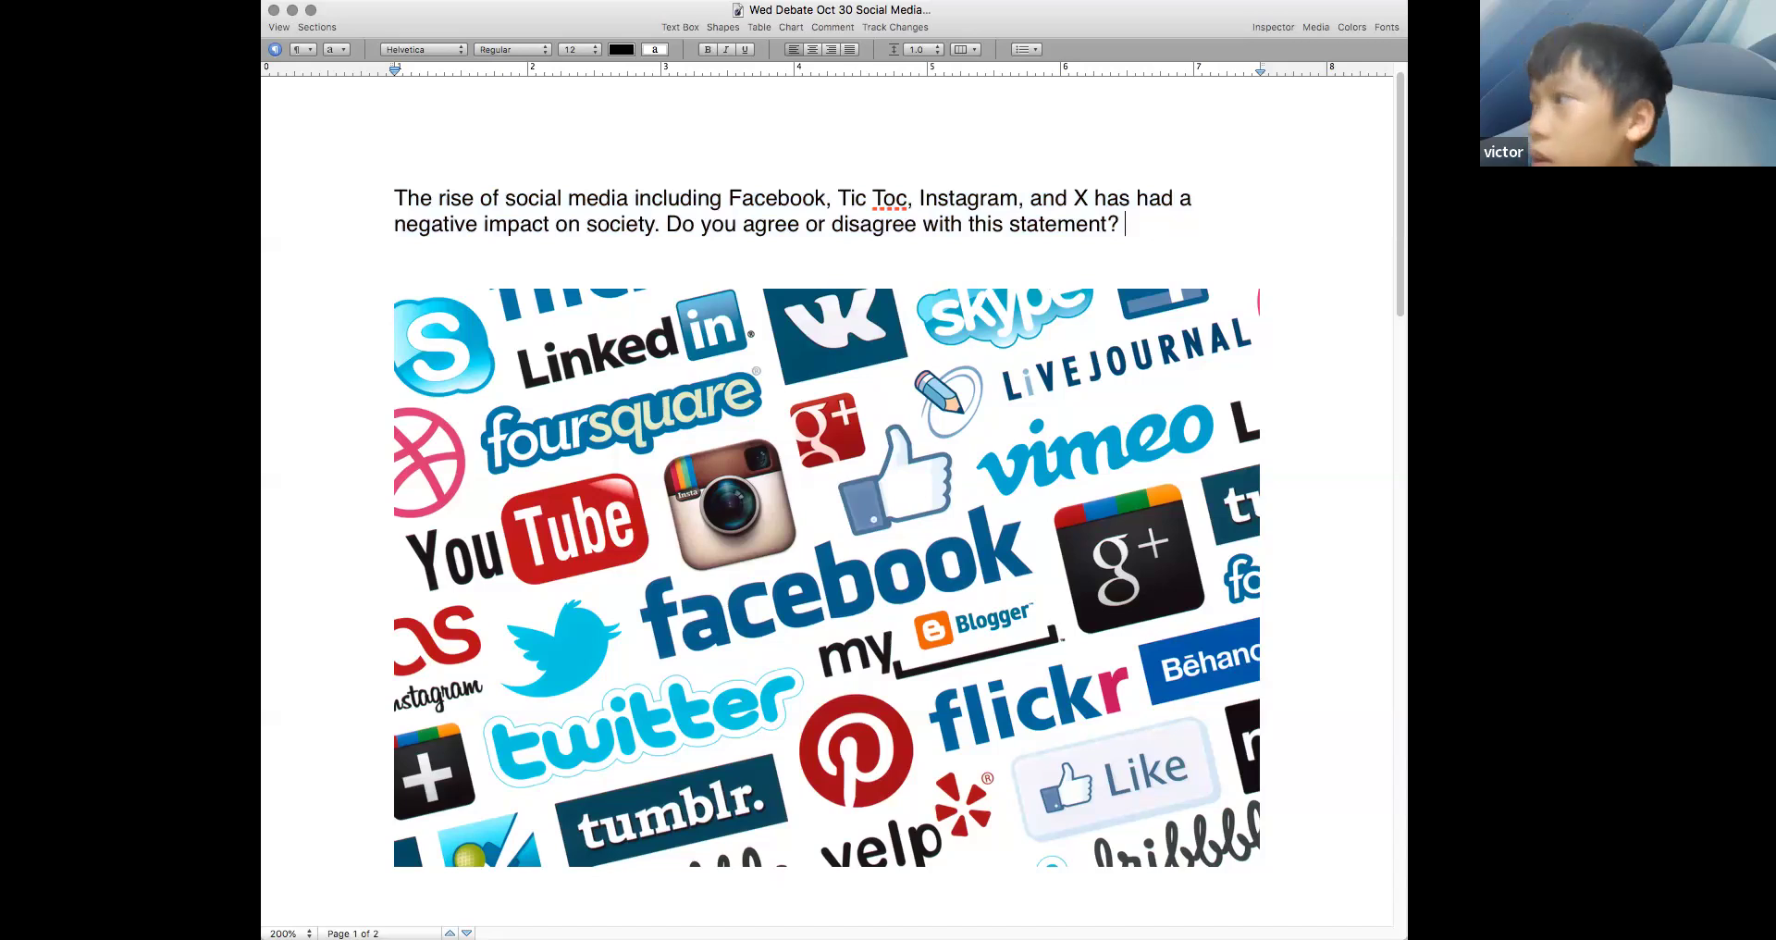
key("Return")
type("V")
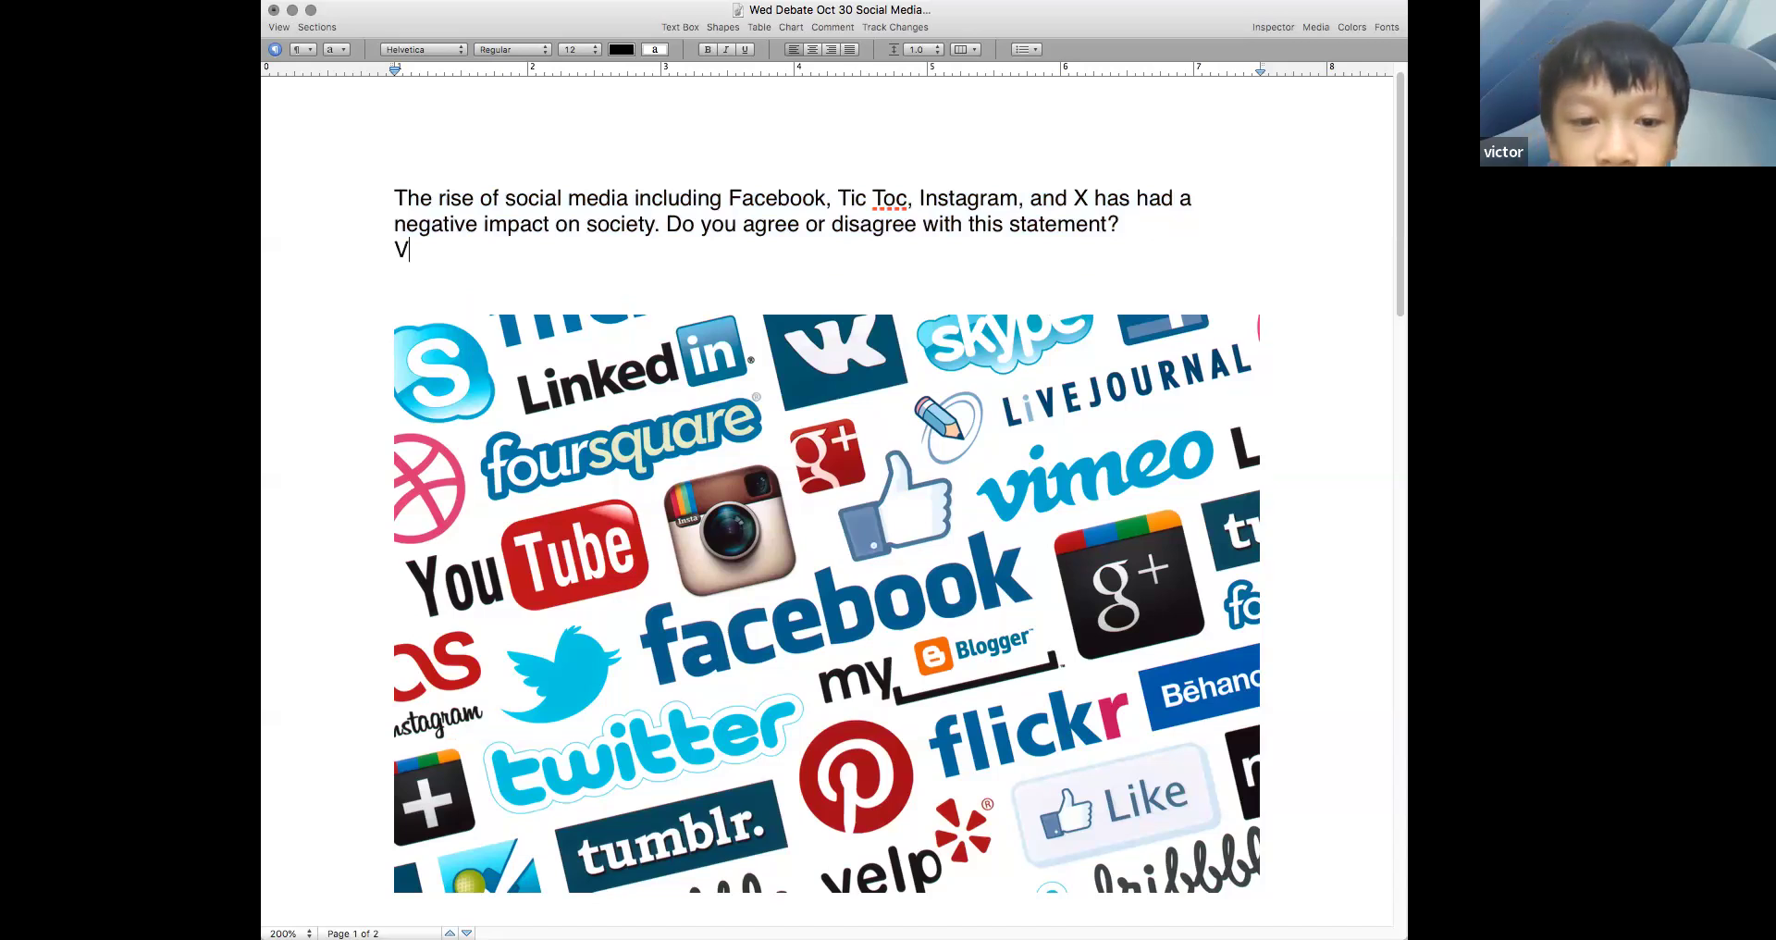
type("ictor")
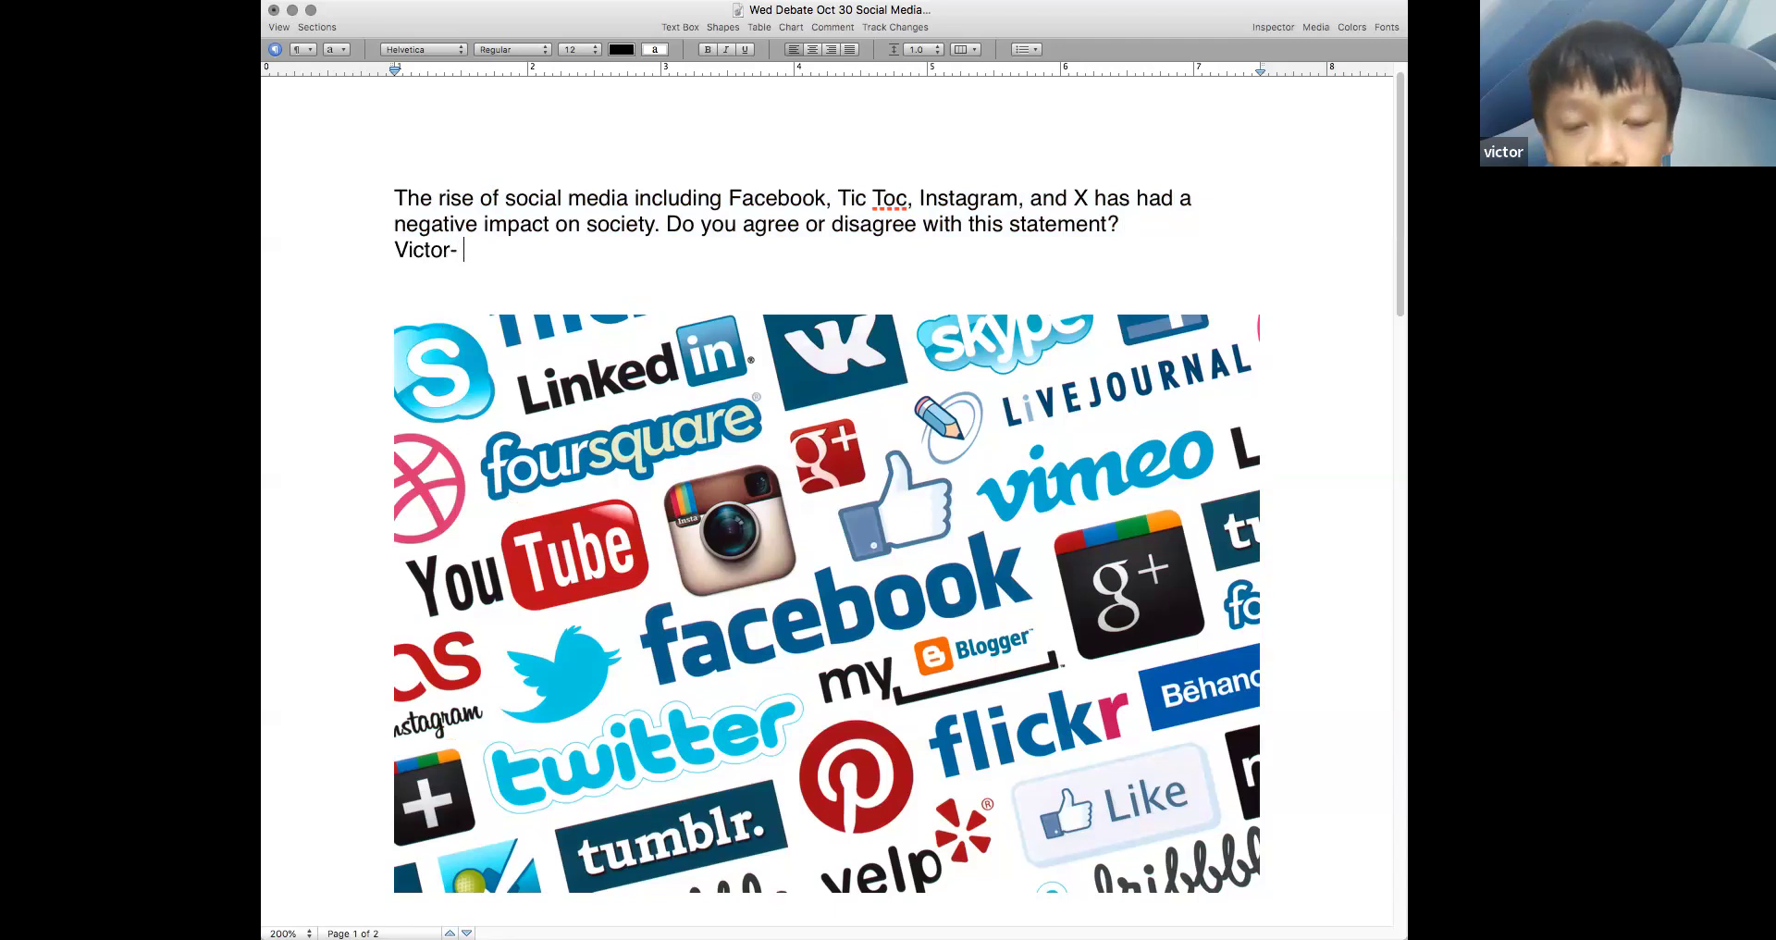
type("- So")
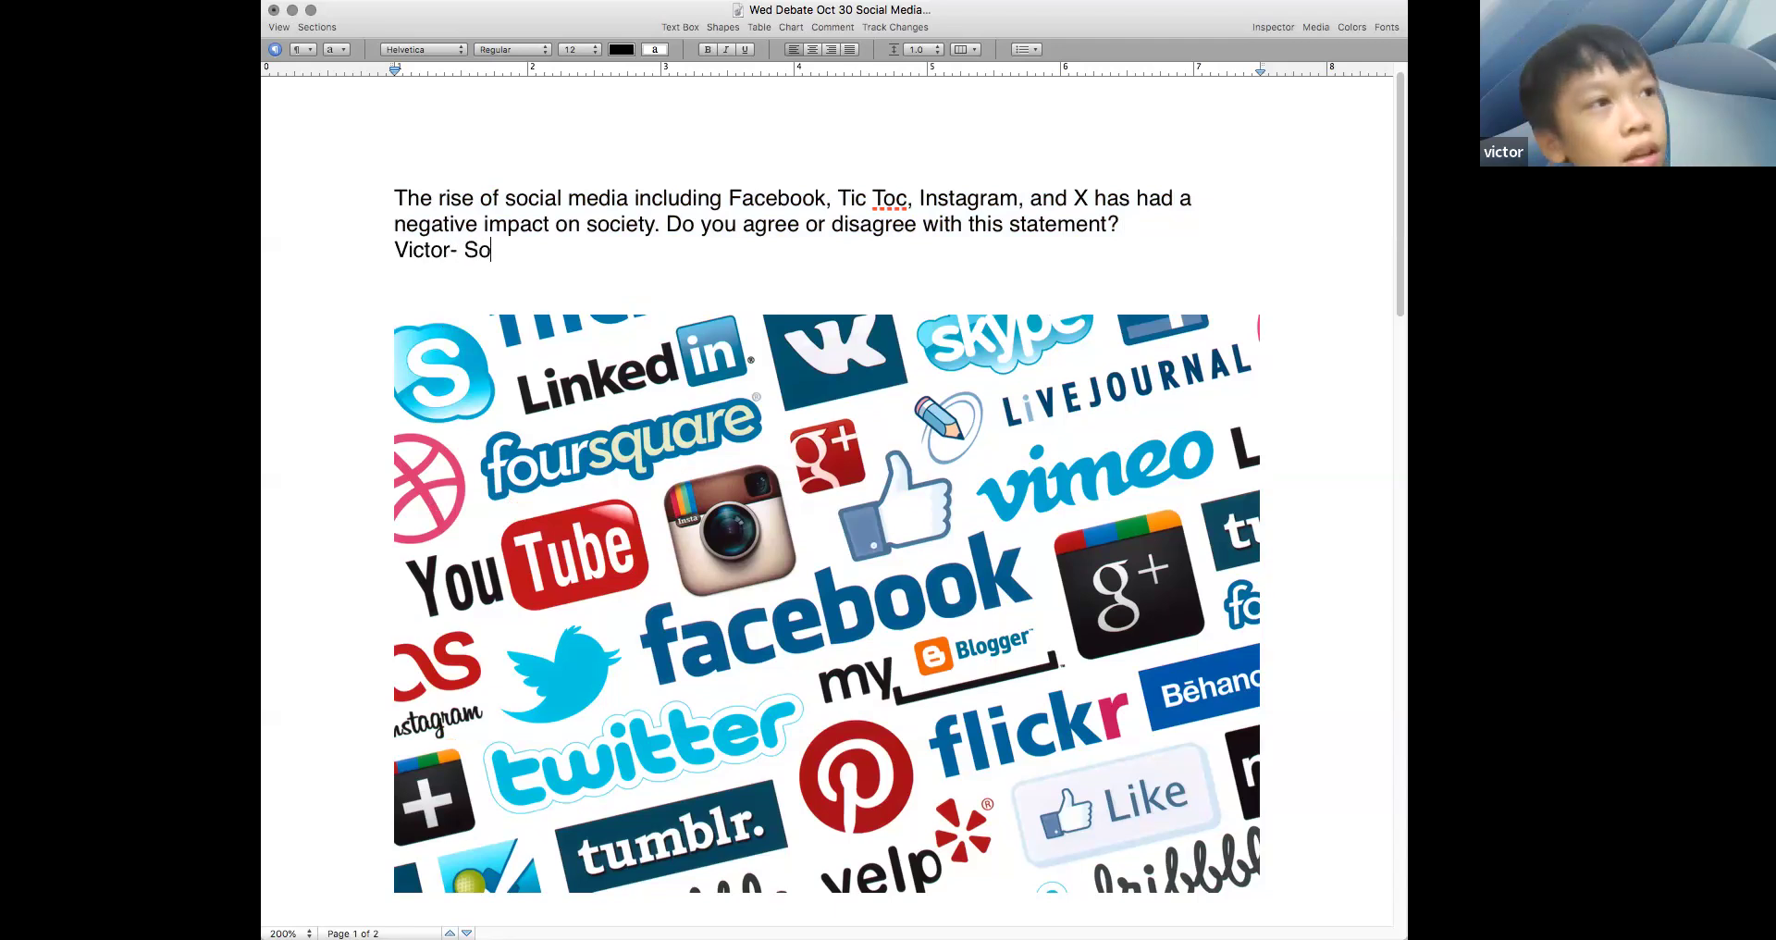
type("cial media ")
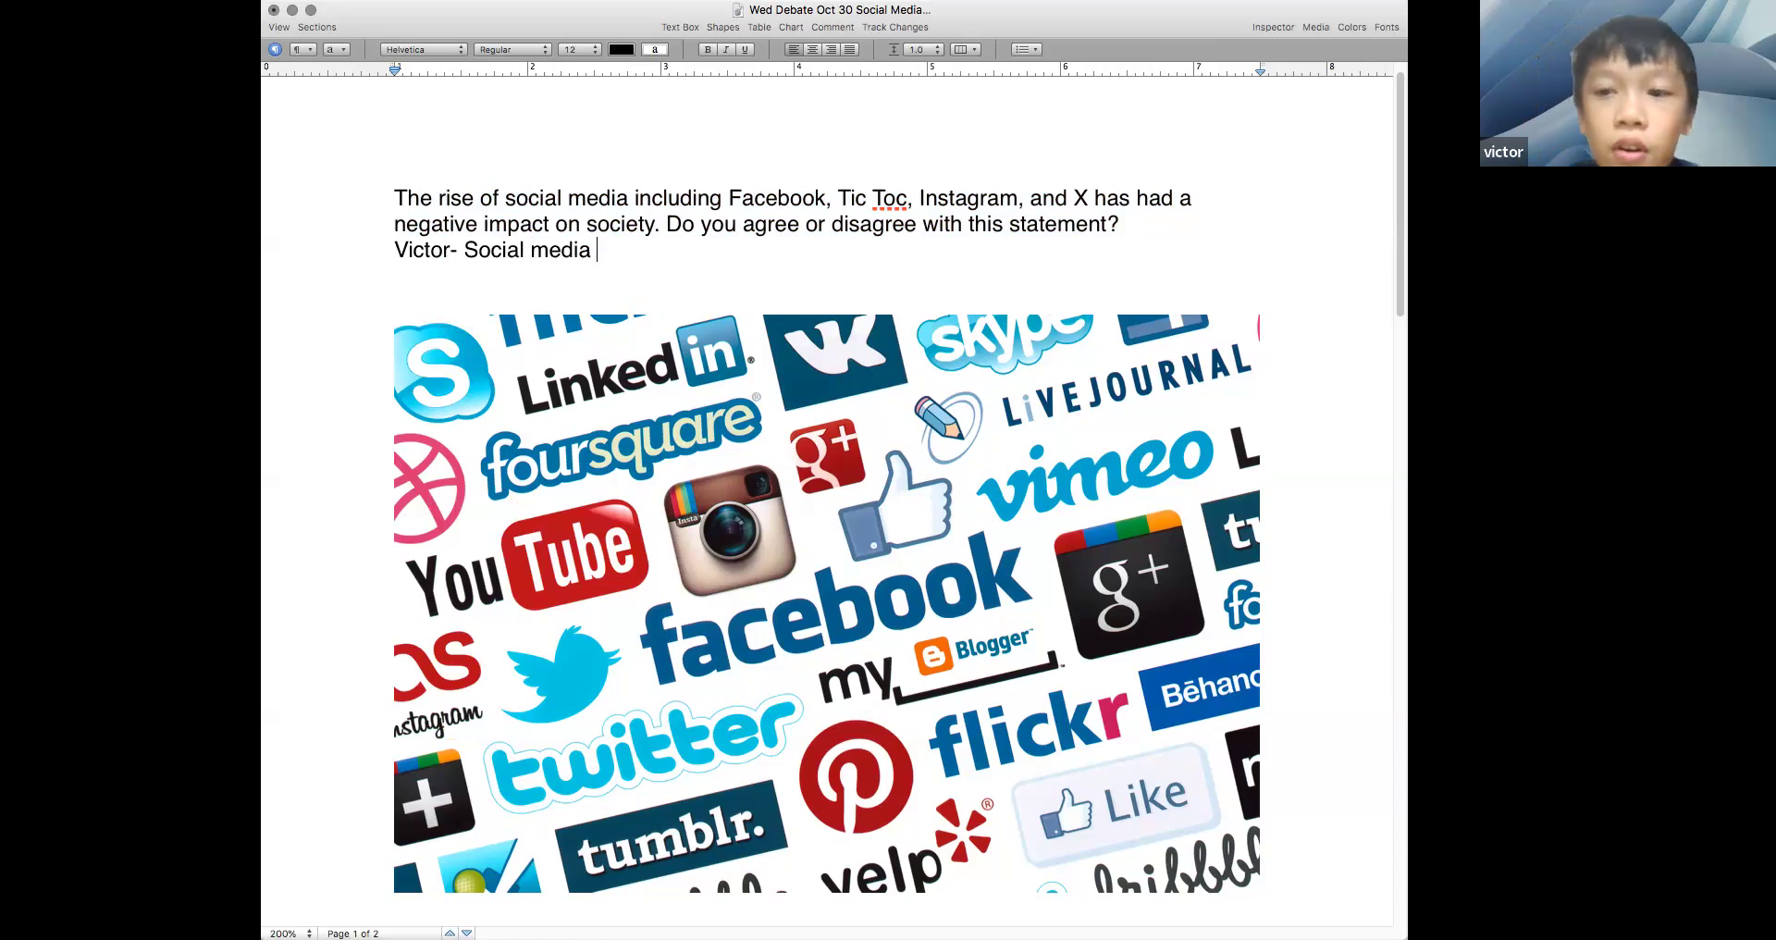
type("has had a n")
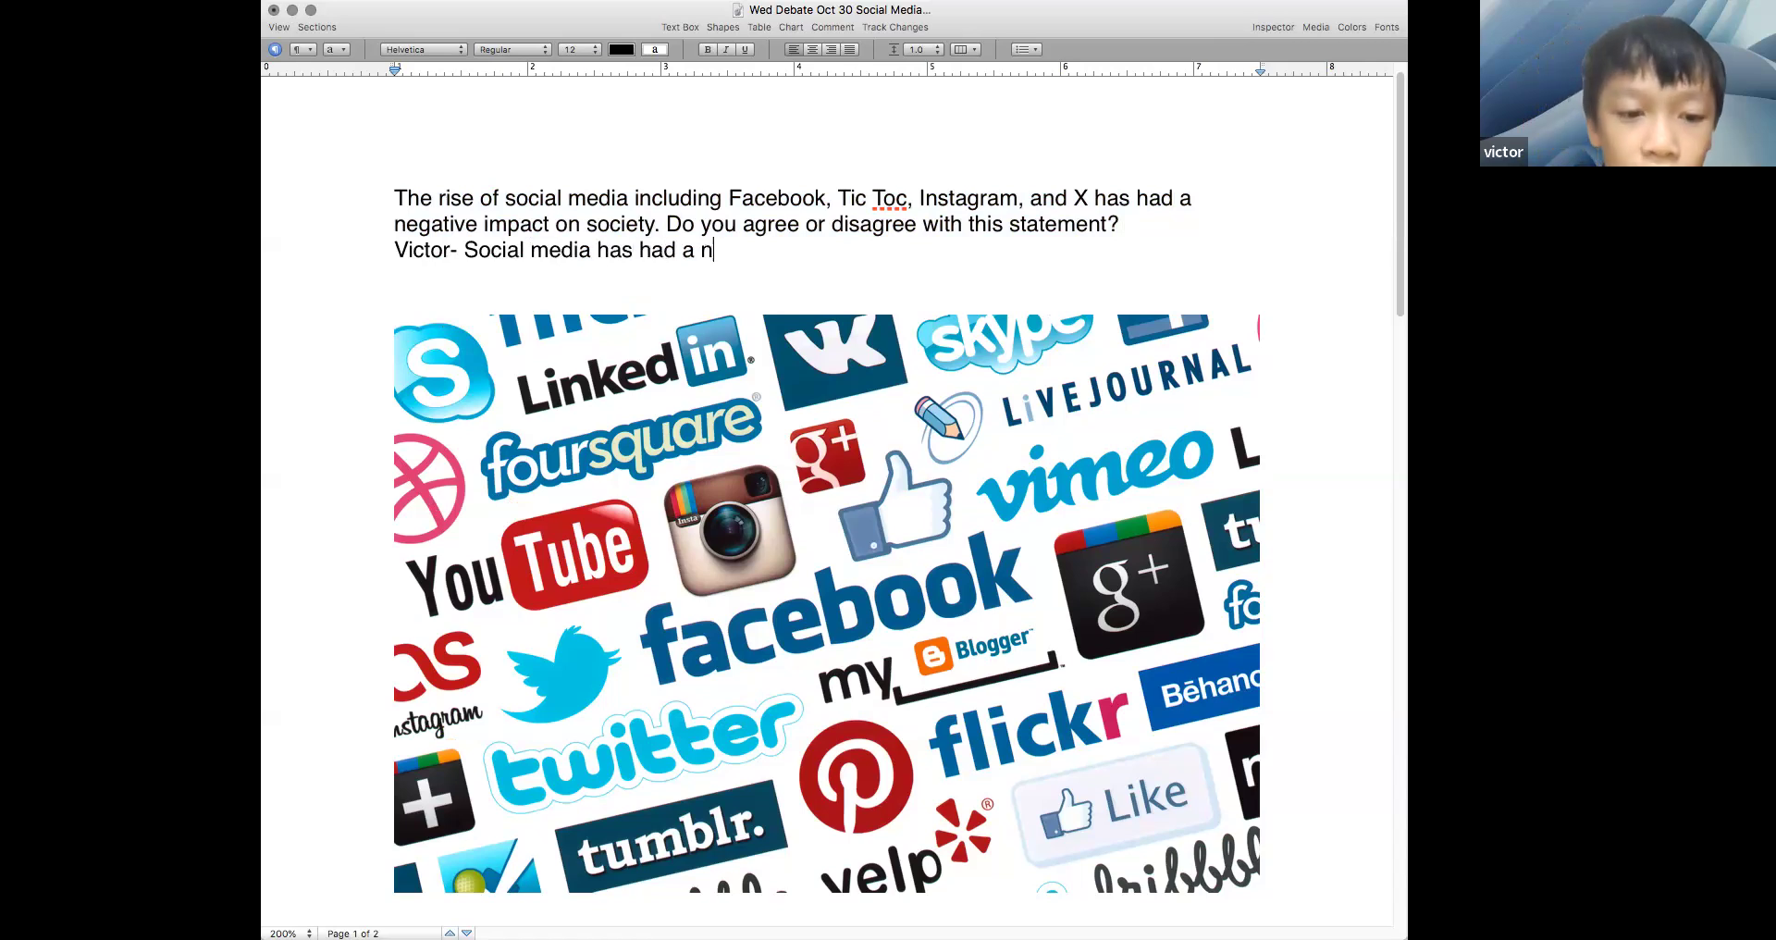
type("egative impa")
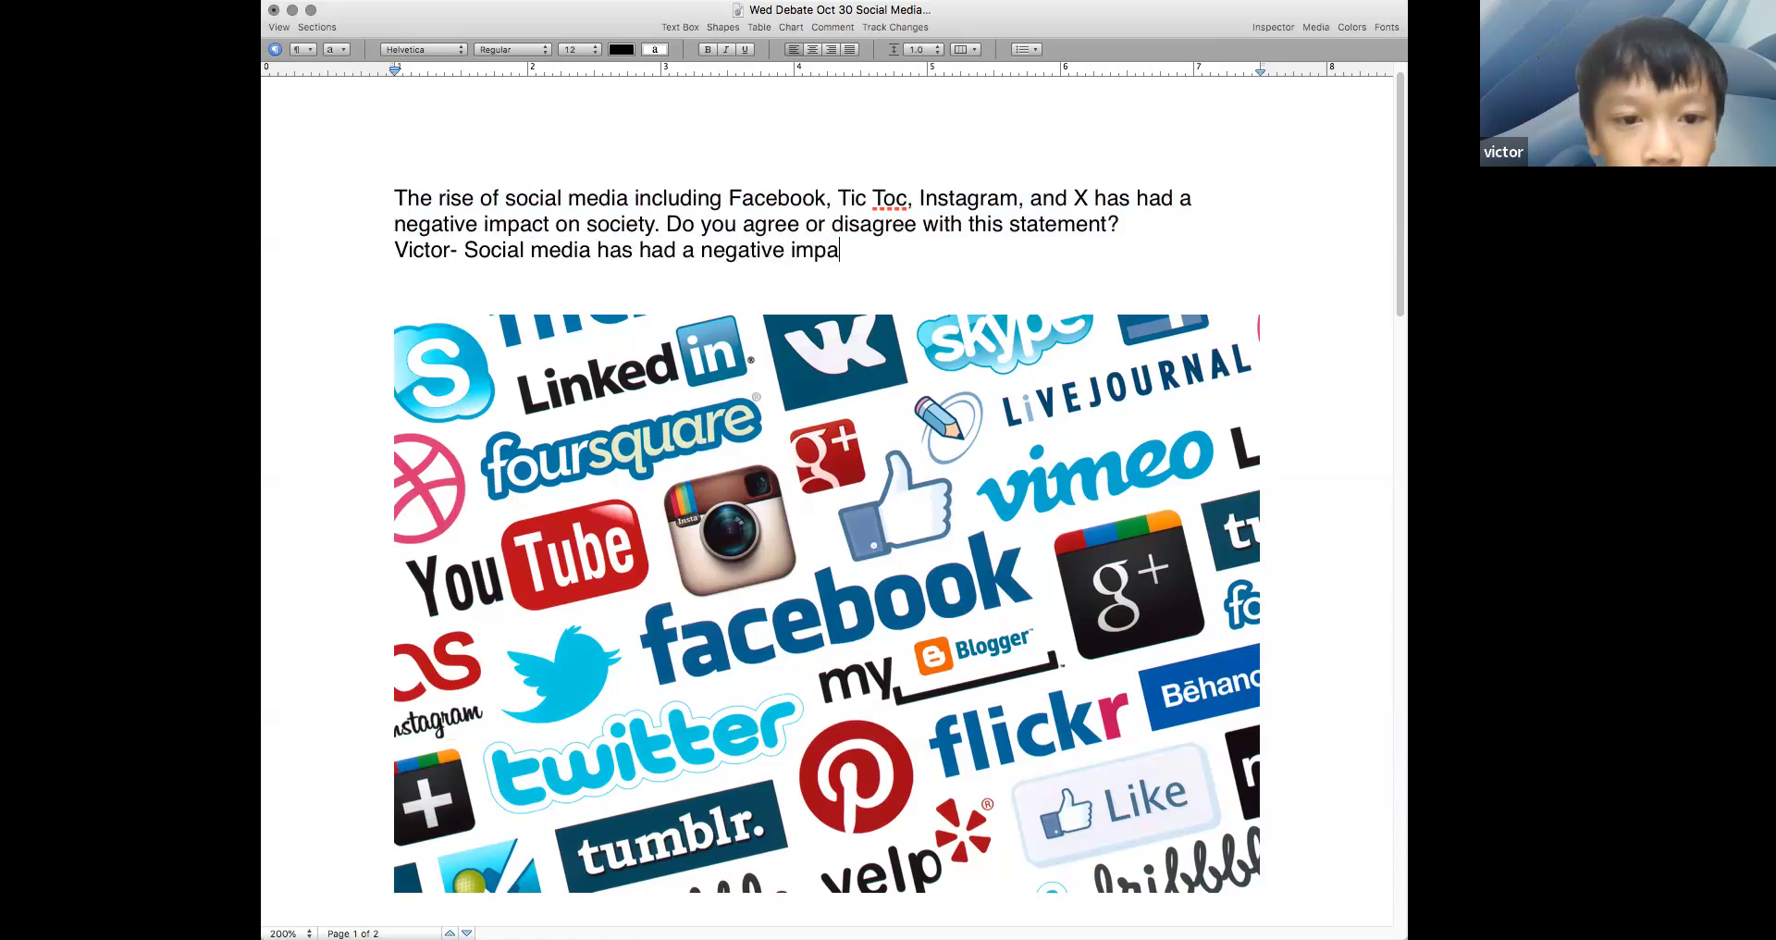
type("ct. For examp")
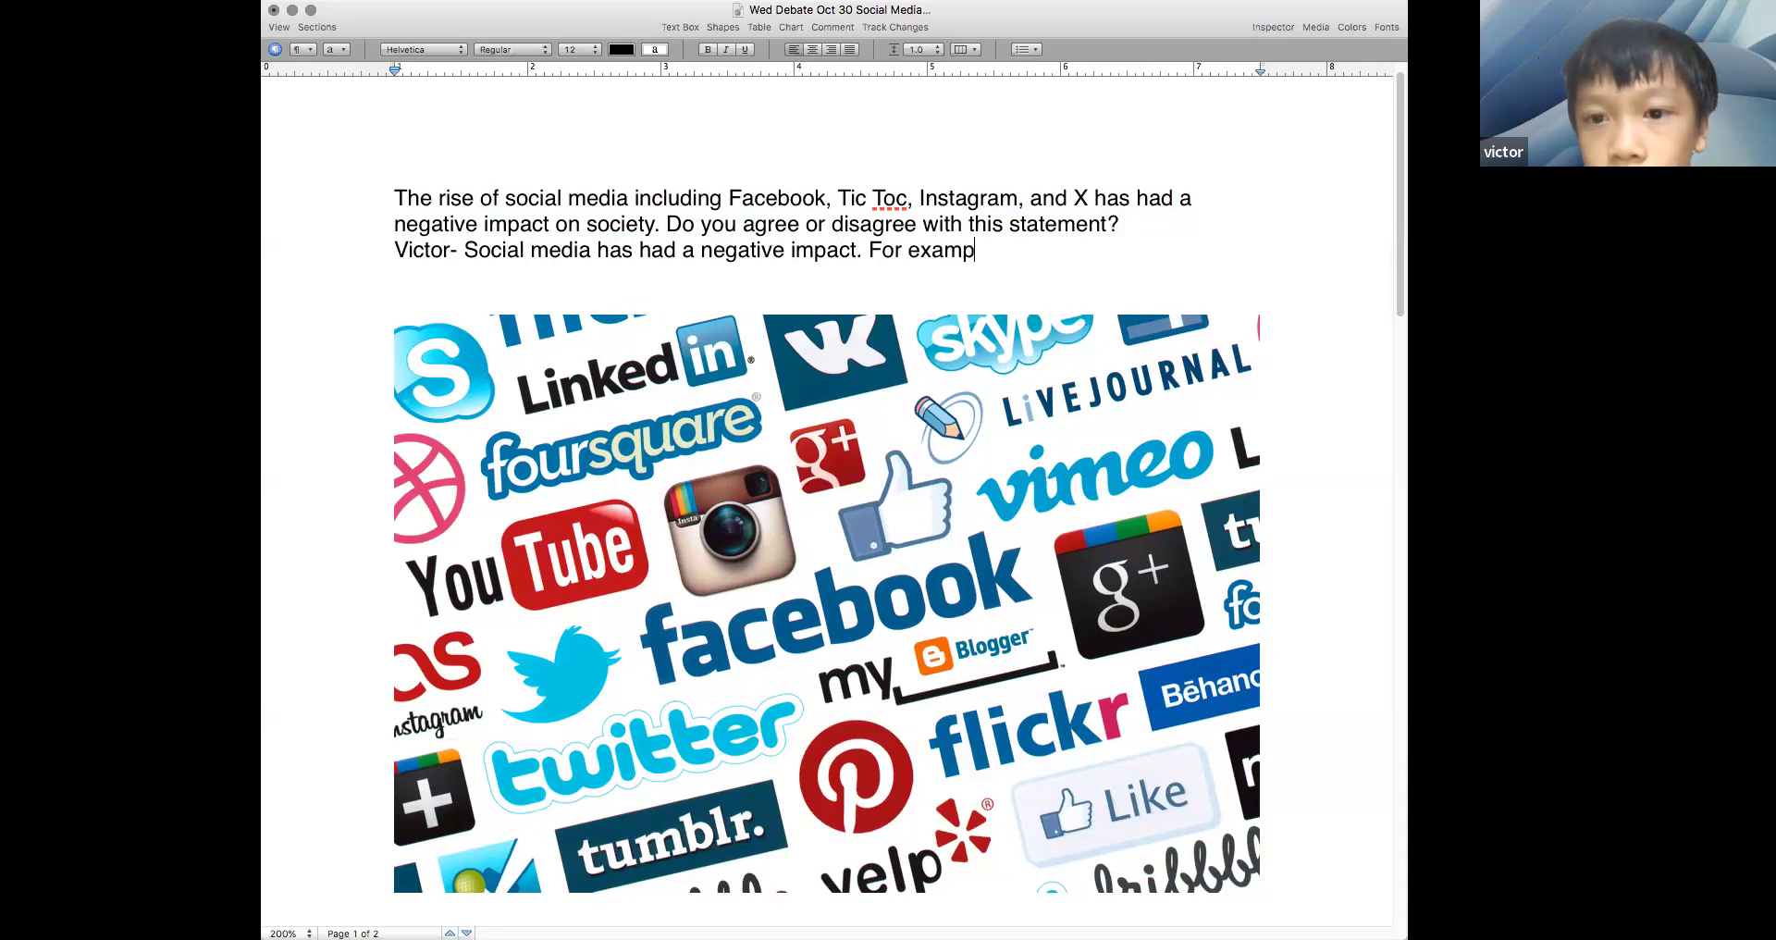
type("le, YouTue")
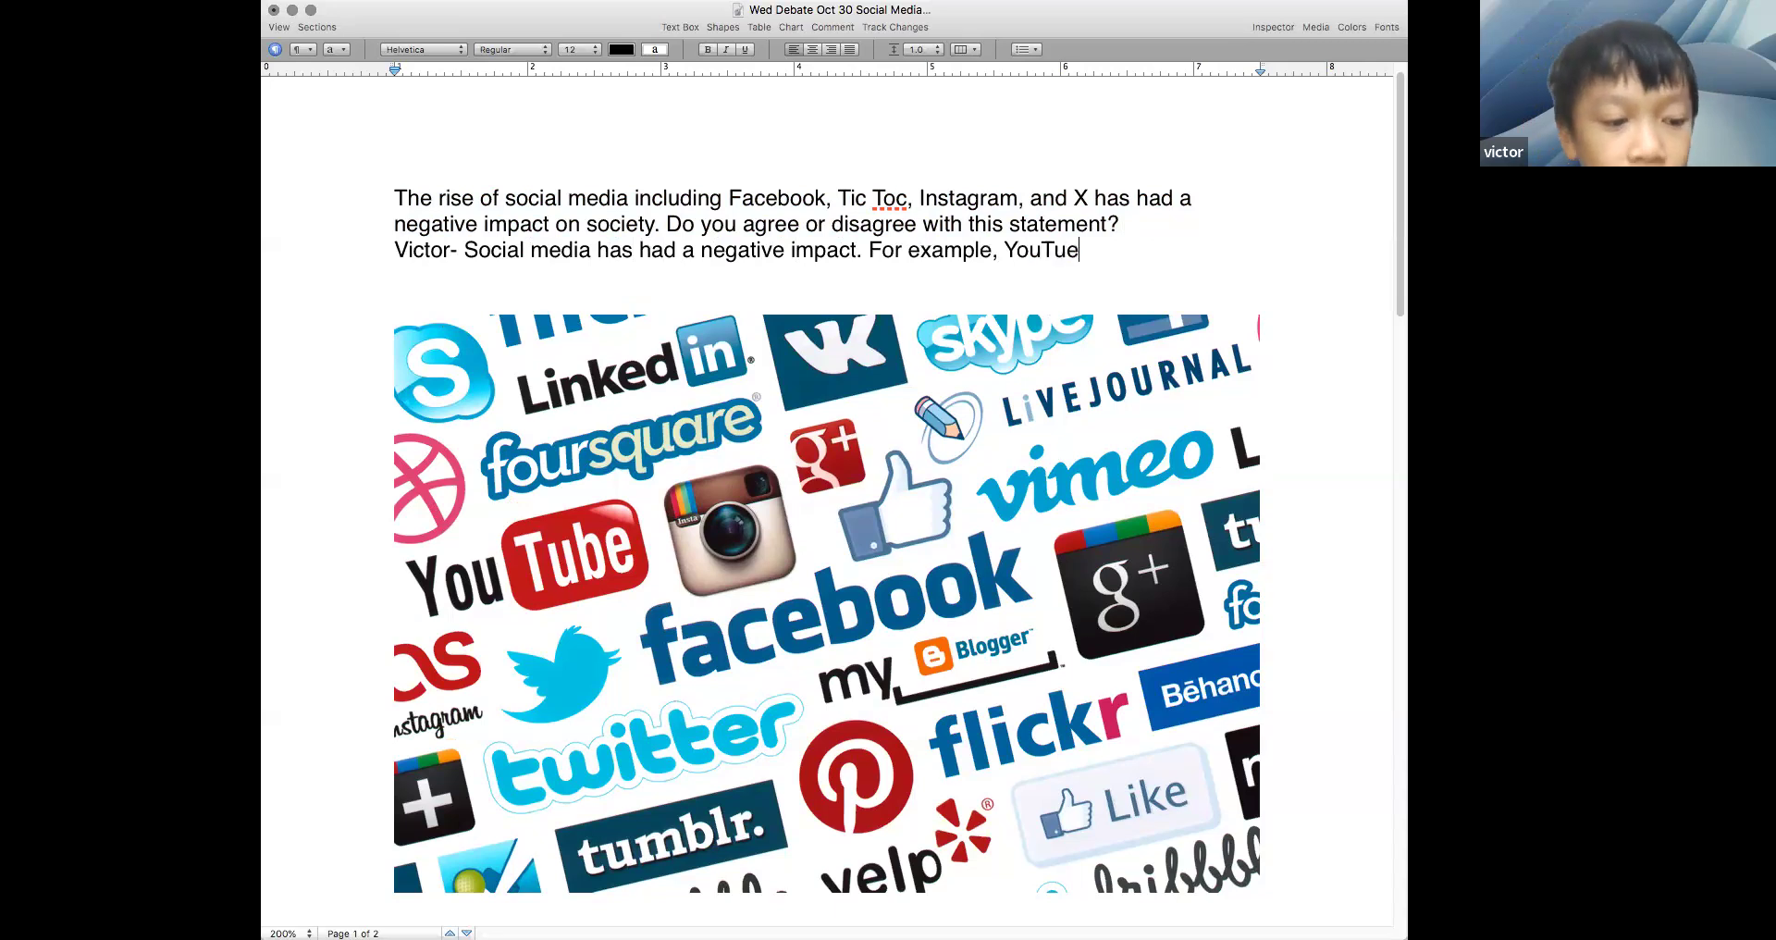
key("BackSpace")
type("be has a")
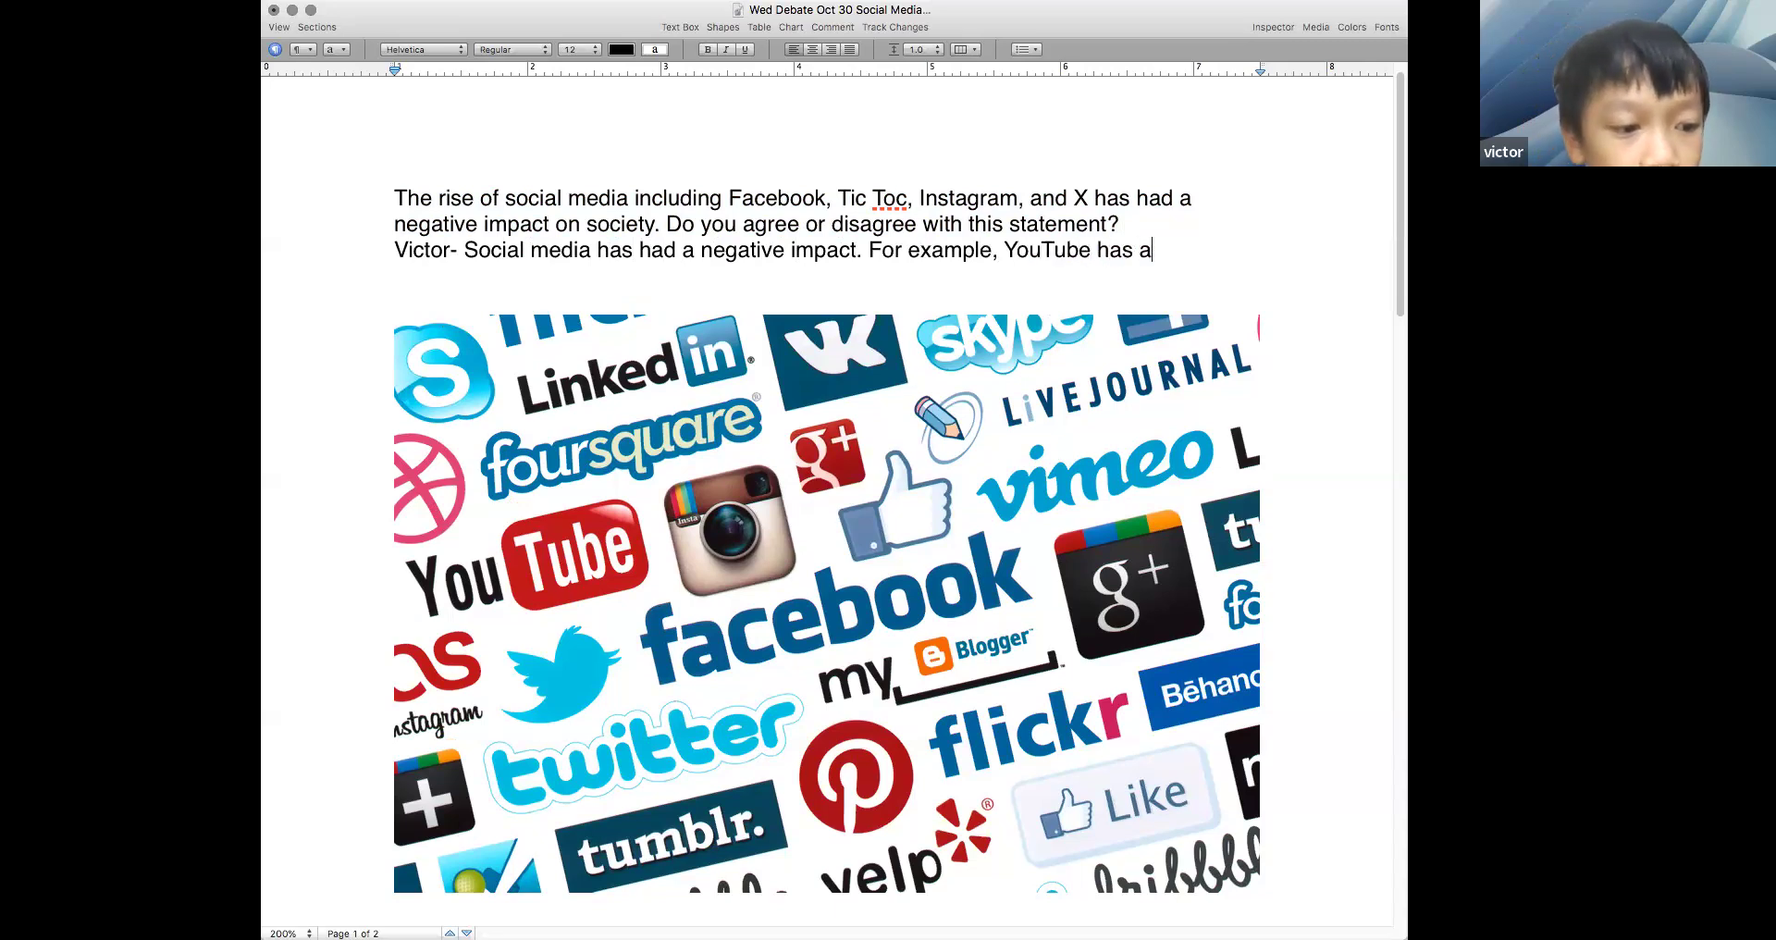
key("BackSpace")
type("vid")
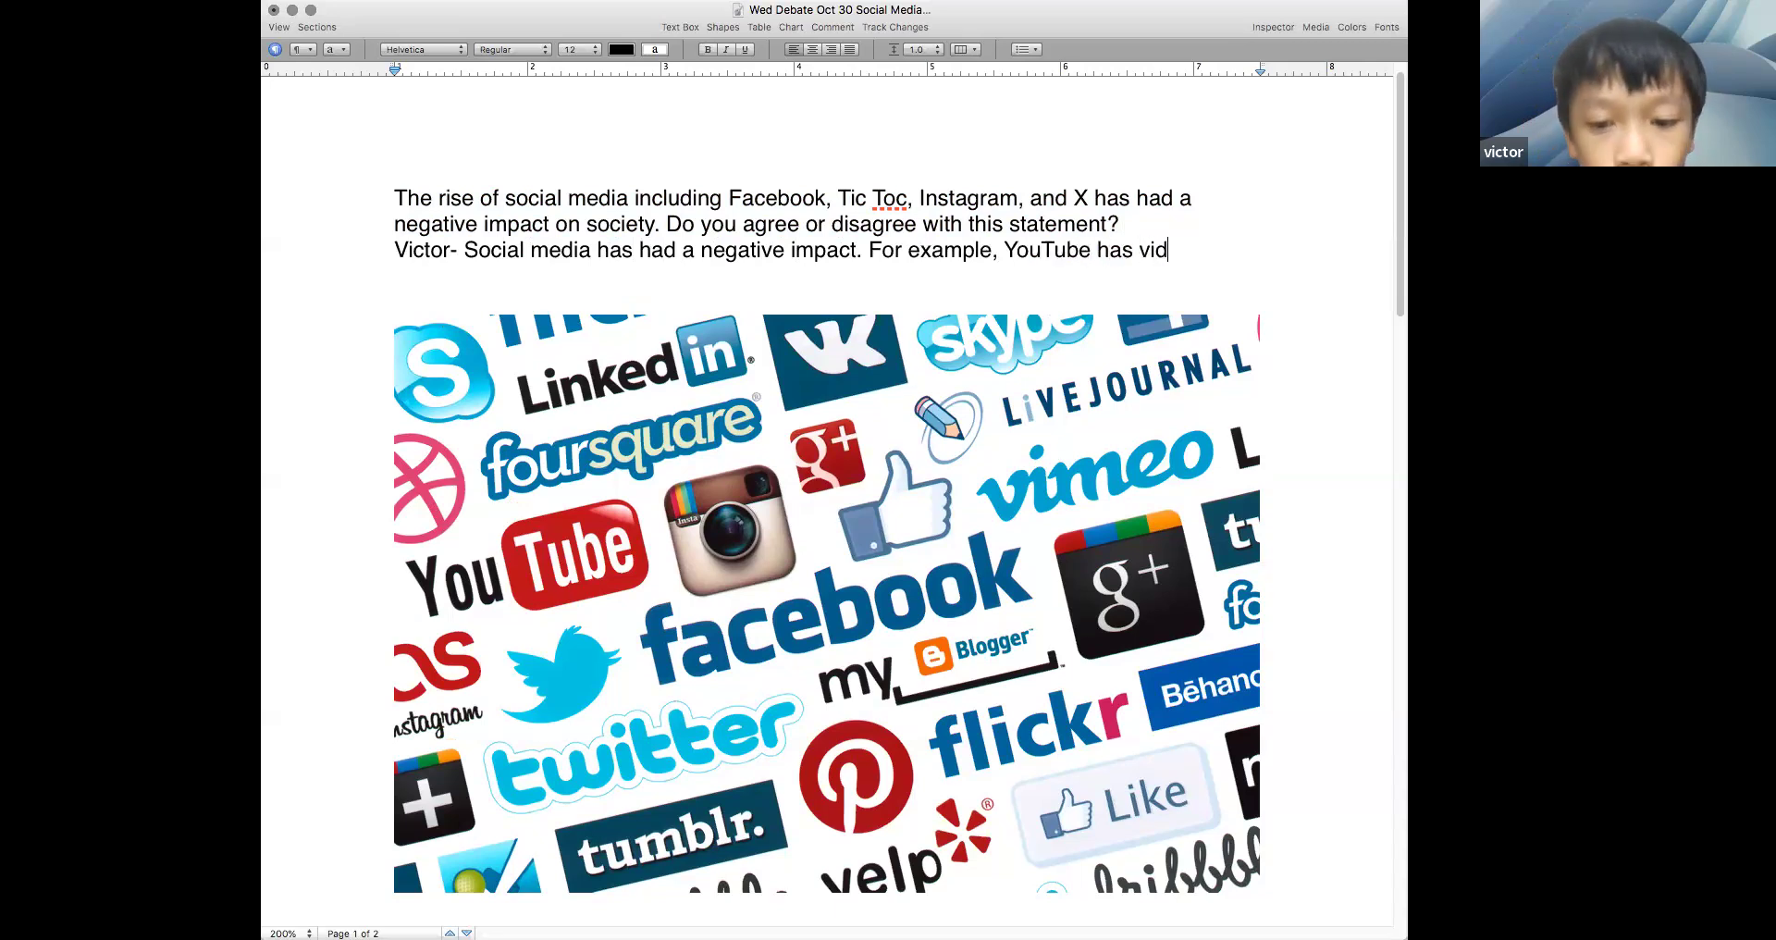
type("eos with figh")
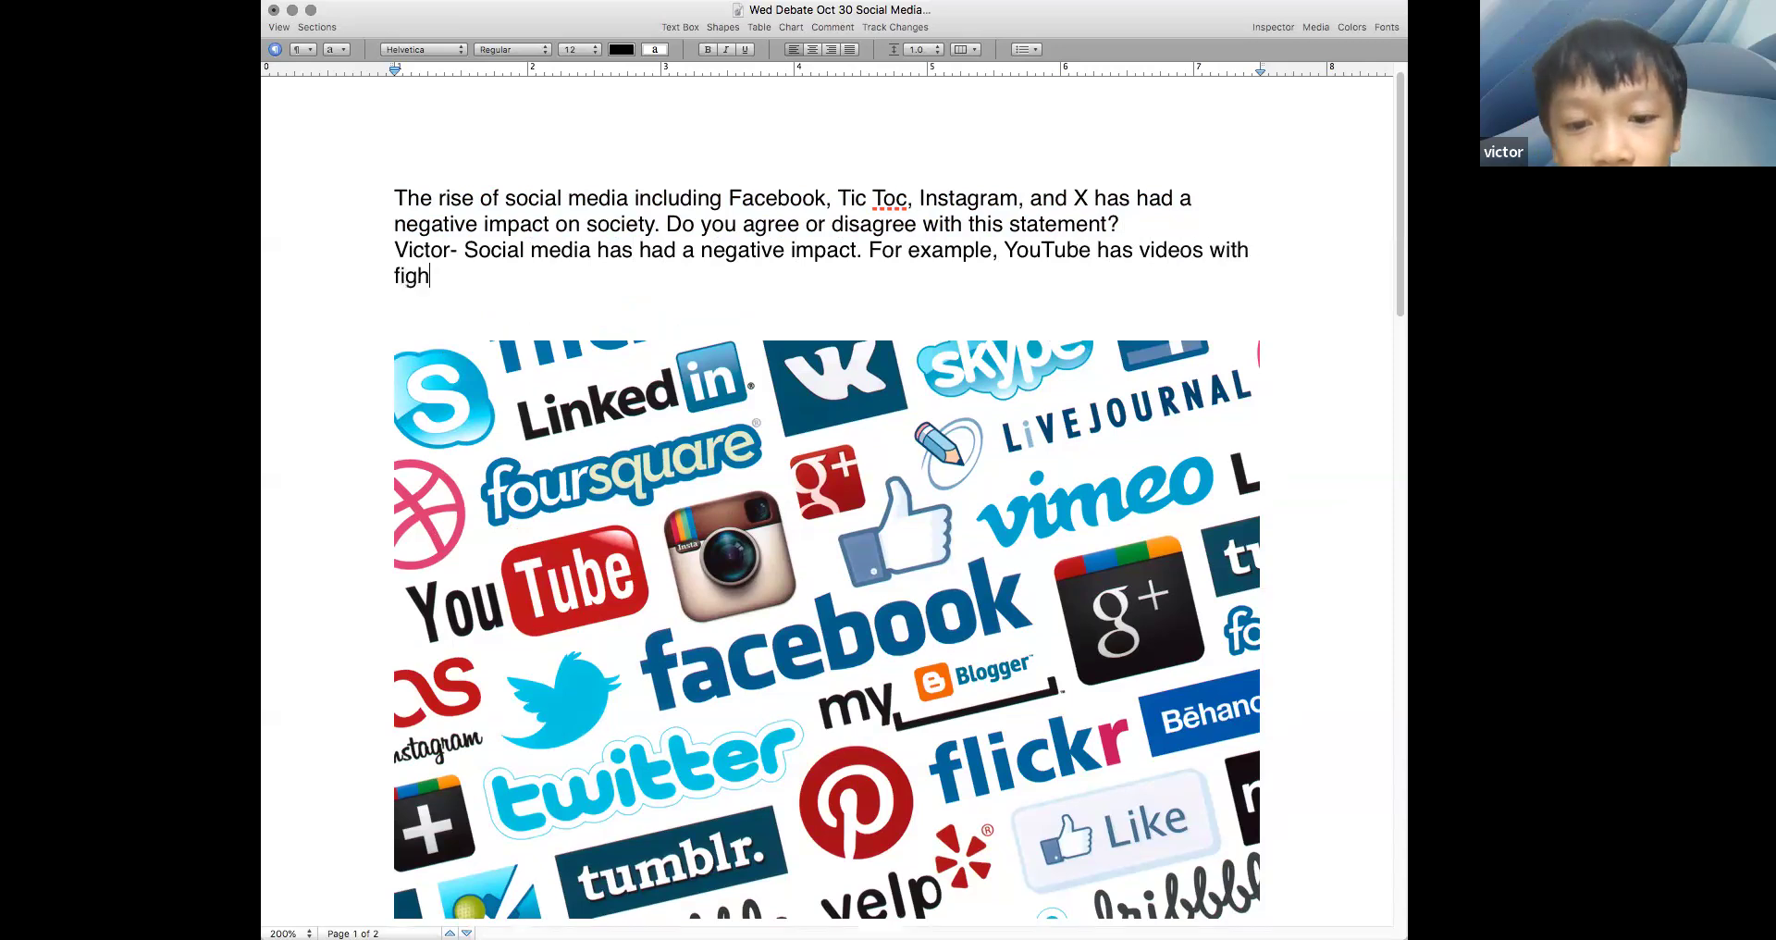
type("t scenes")
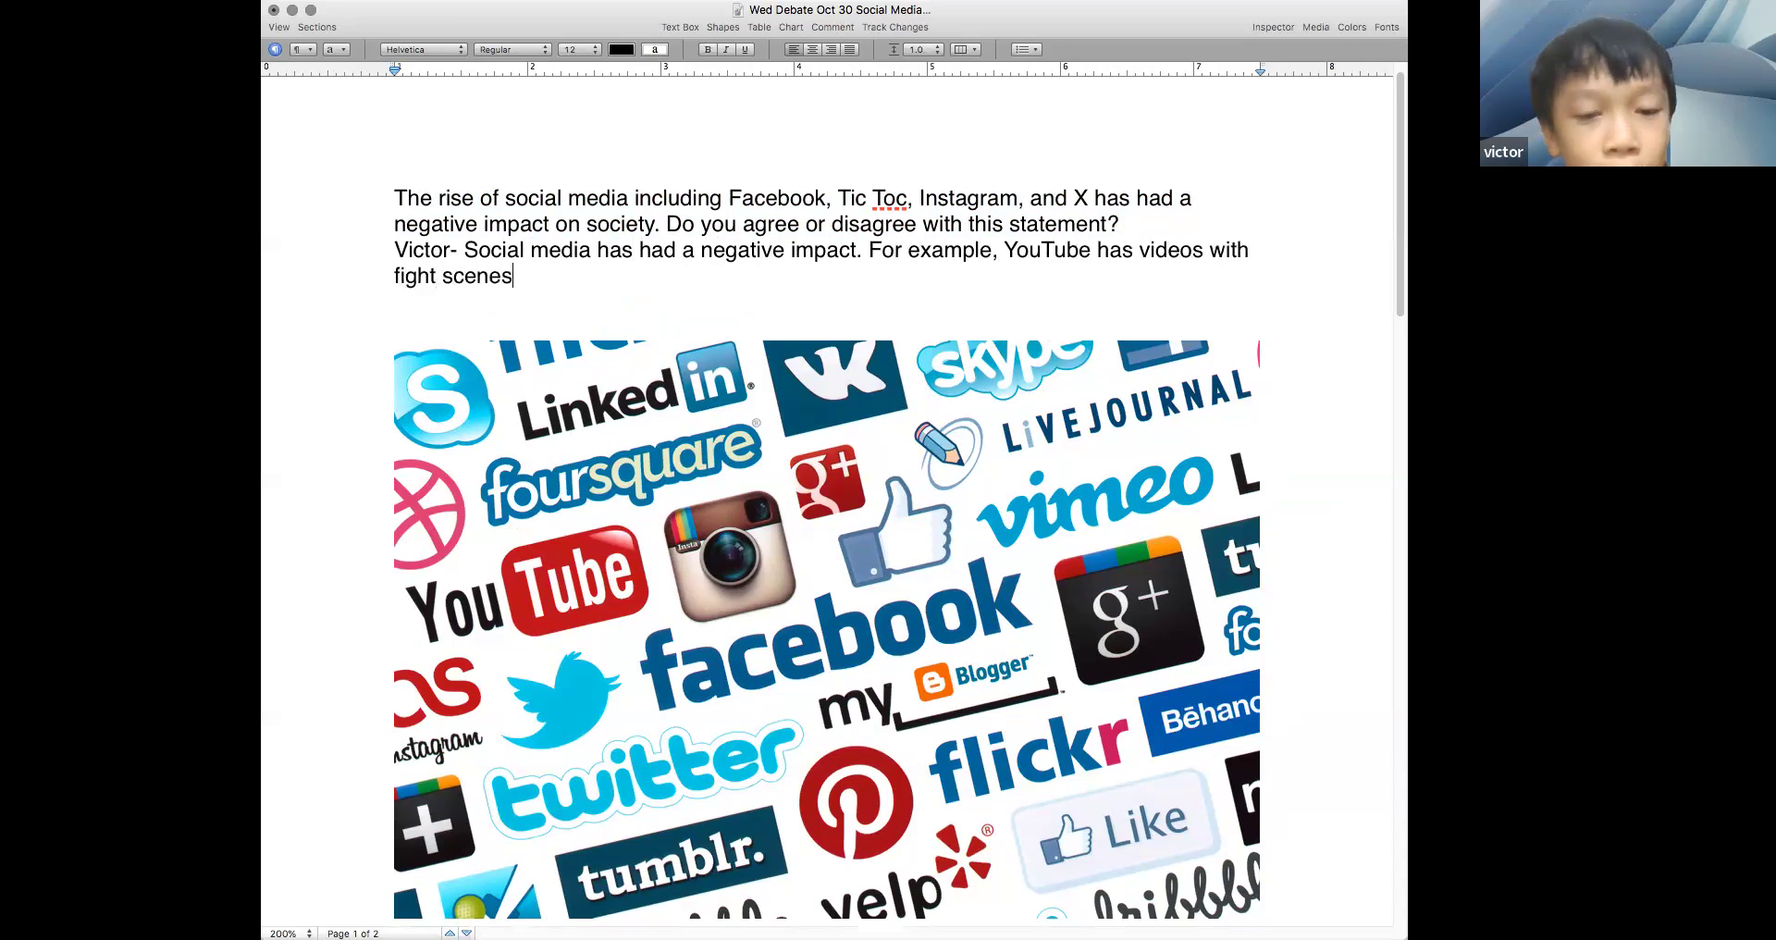
type("  where kids are followed, and encouraged to fight.")
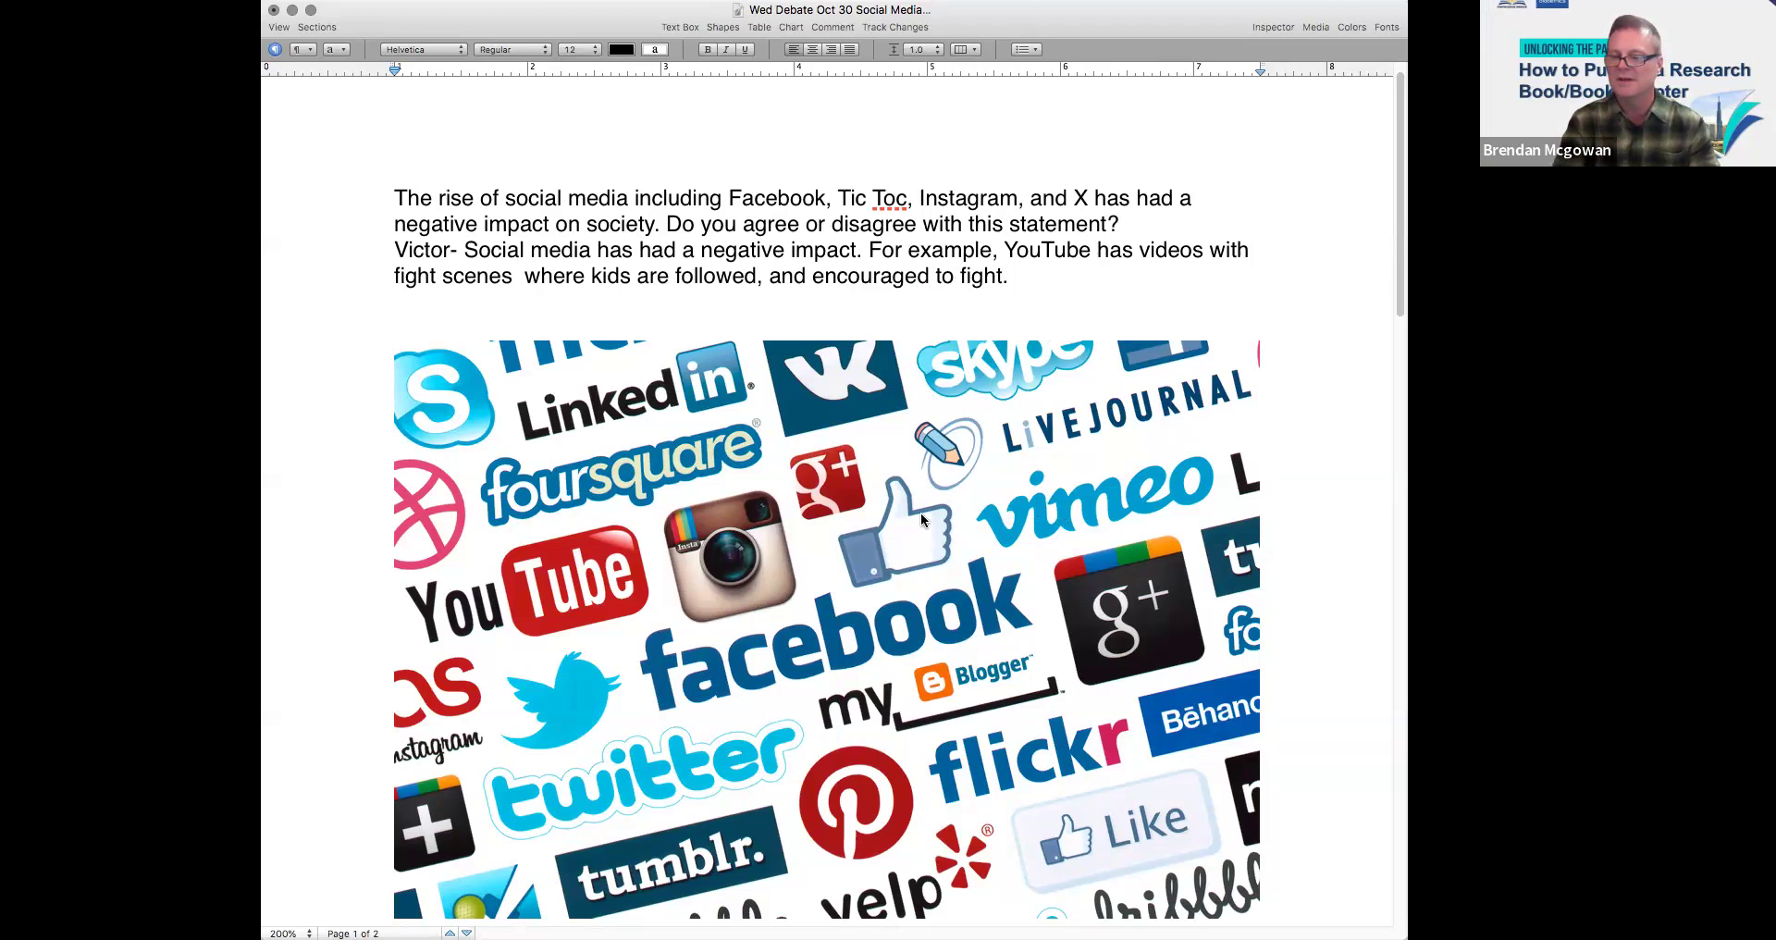
Step: Start a new line below the first answer labelled with the second student's name and a dash
left_click_drag(1121, 225, 385, 190)
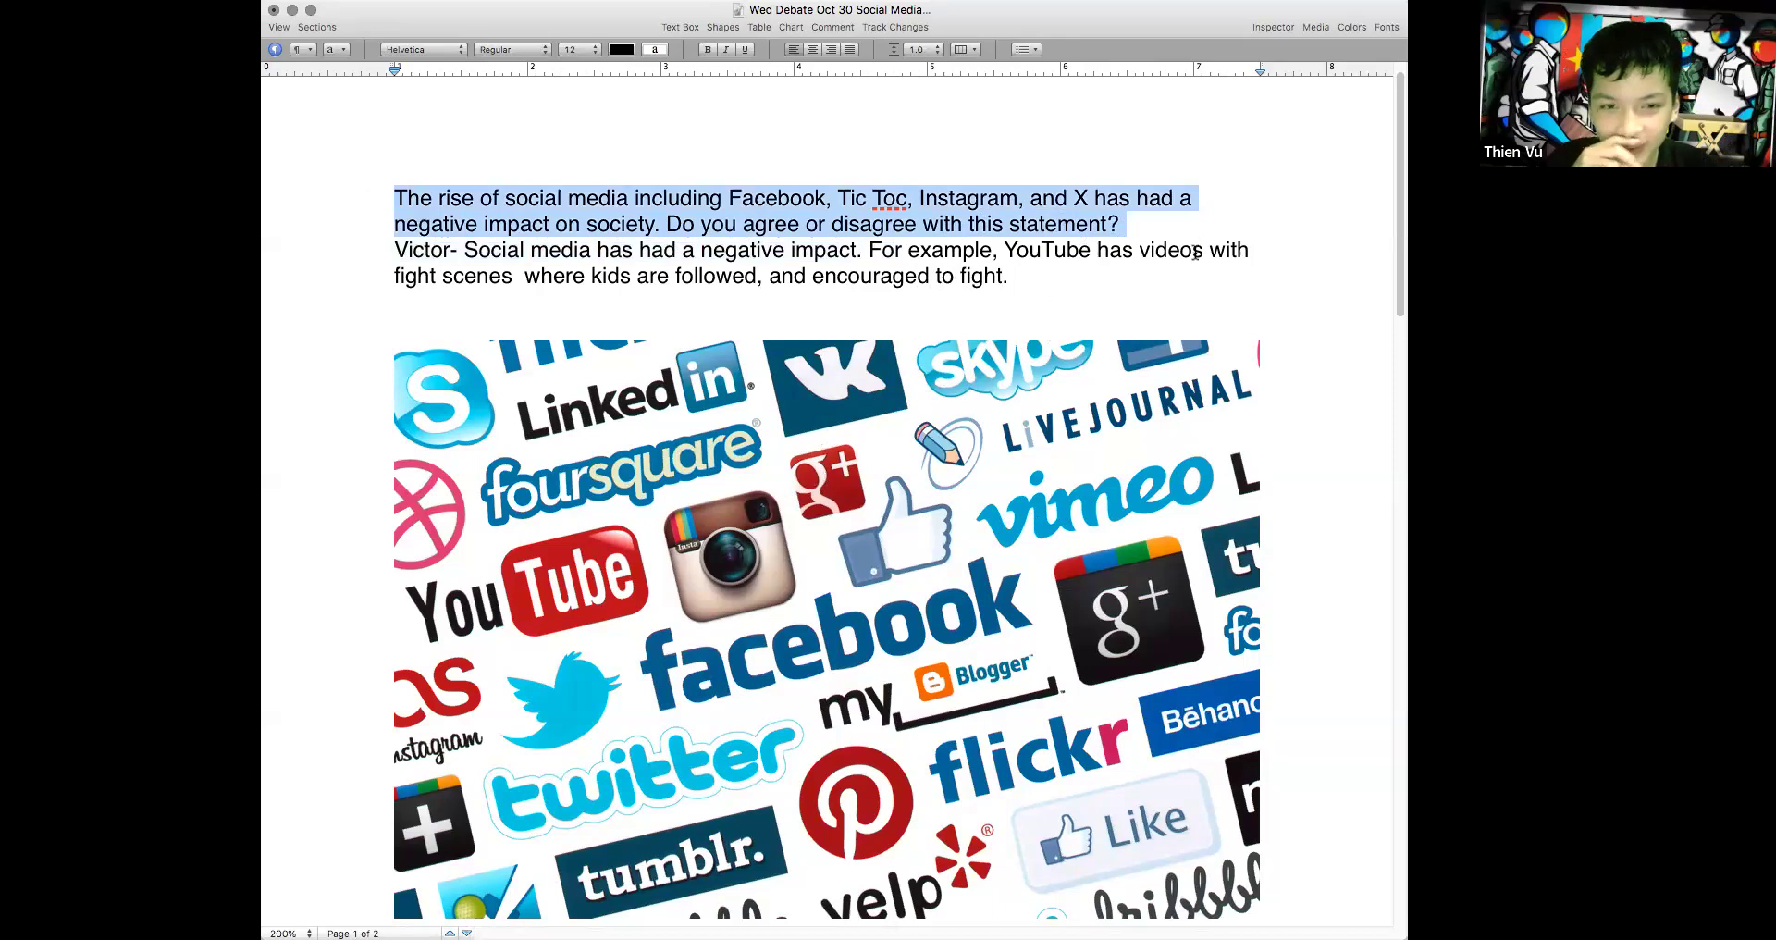
left_click(1049, 269)
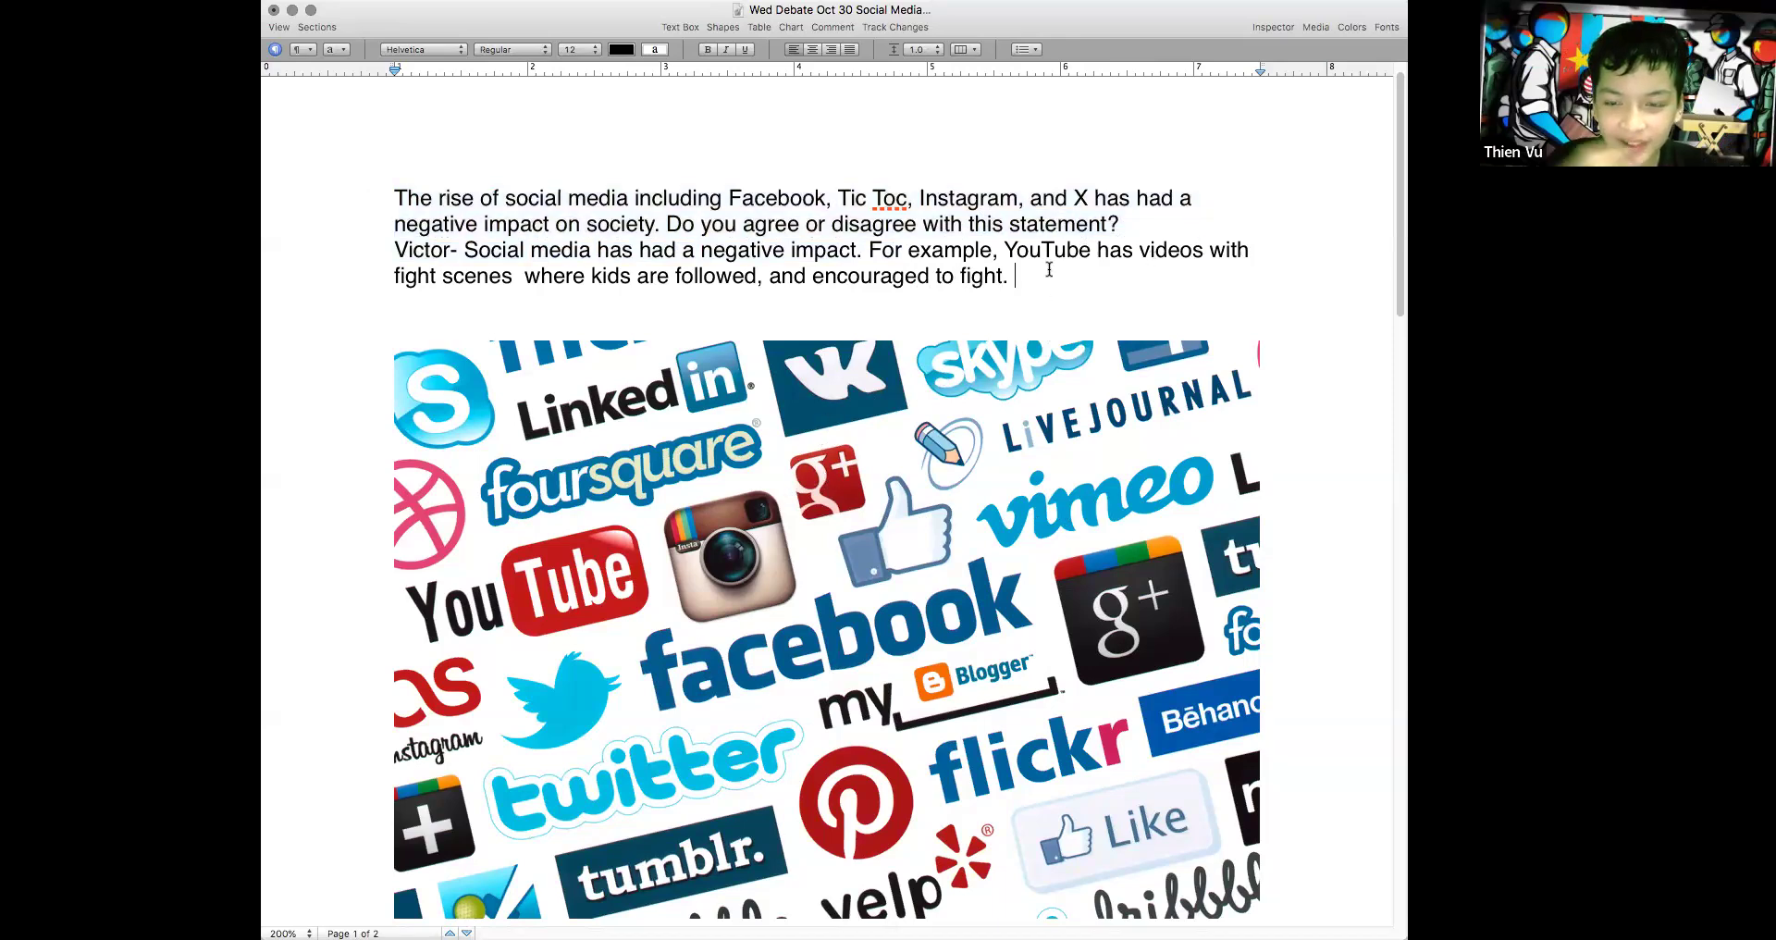
key("Return")
type("Vu")
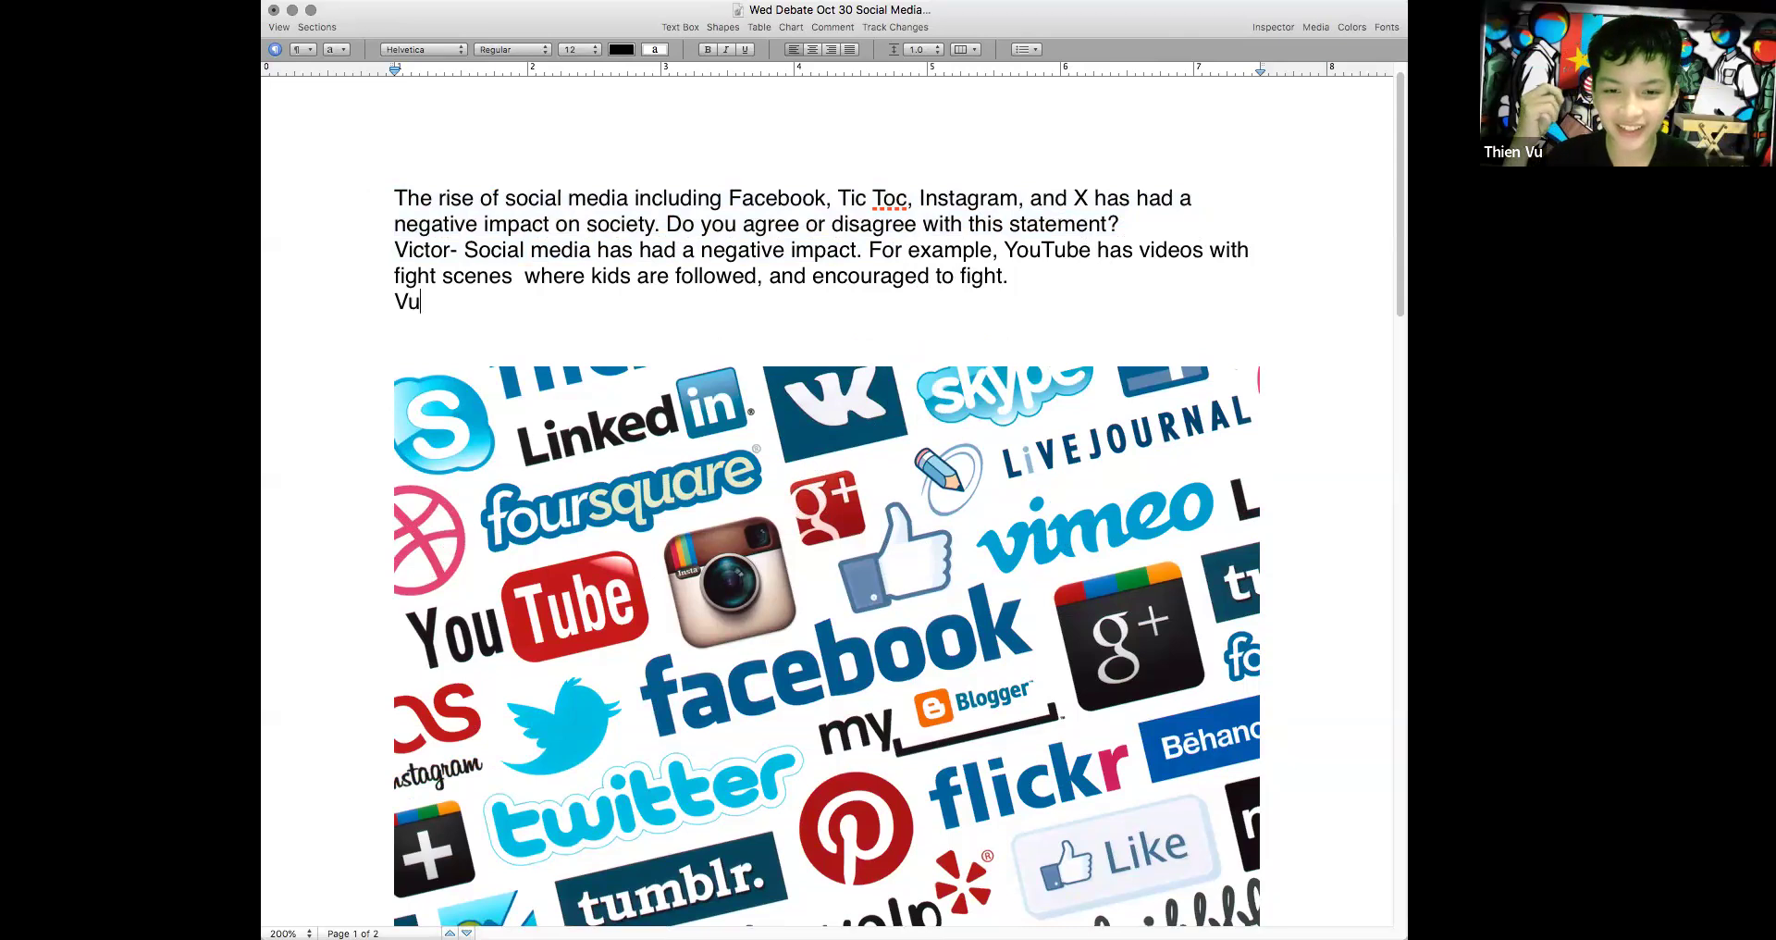
type("-")
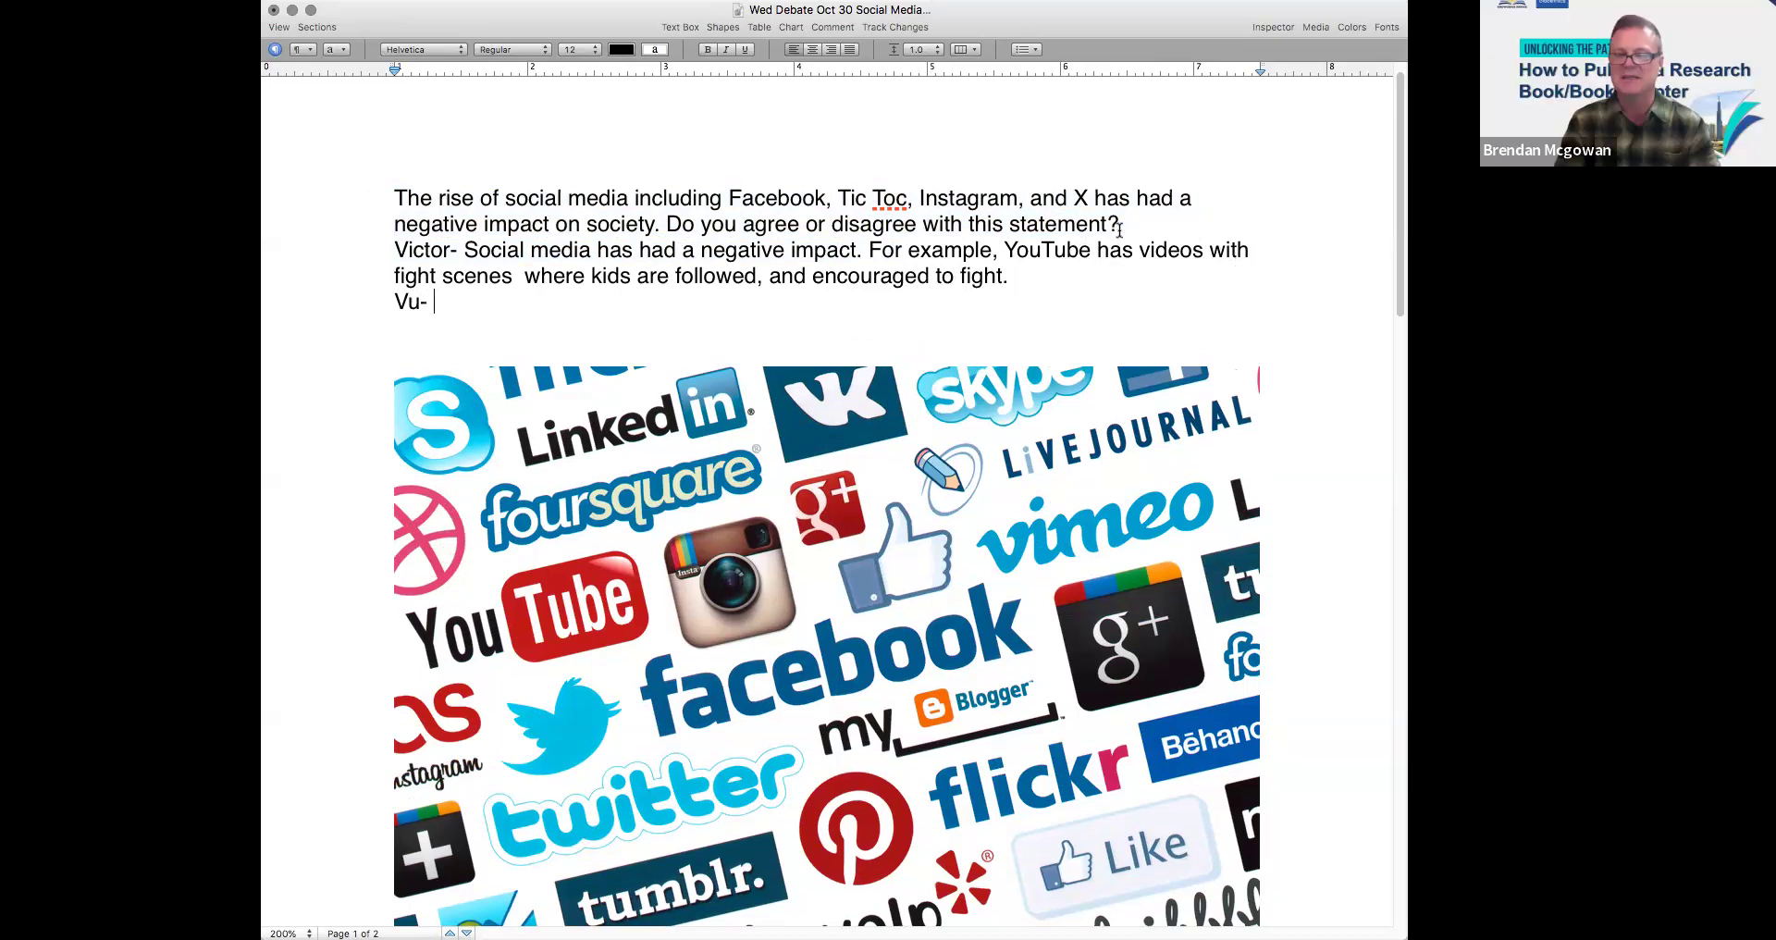
Step: Highlight the question and the words 'negative impact' in the statement
left_click_drag(1121, 223, 352, 198)
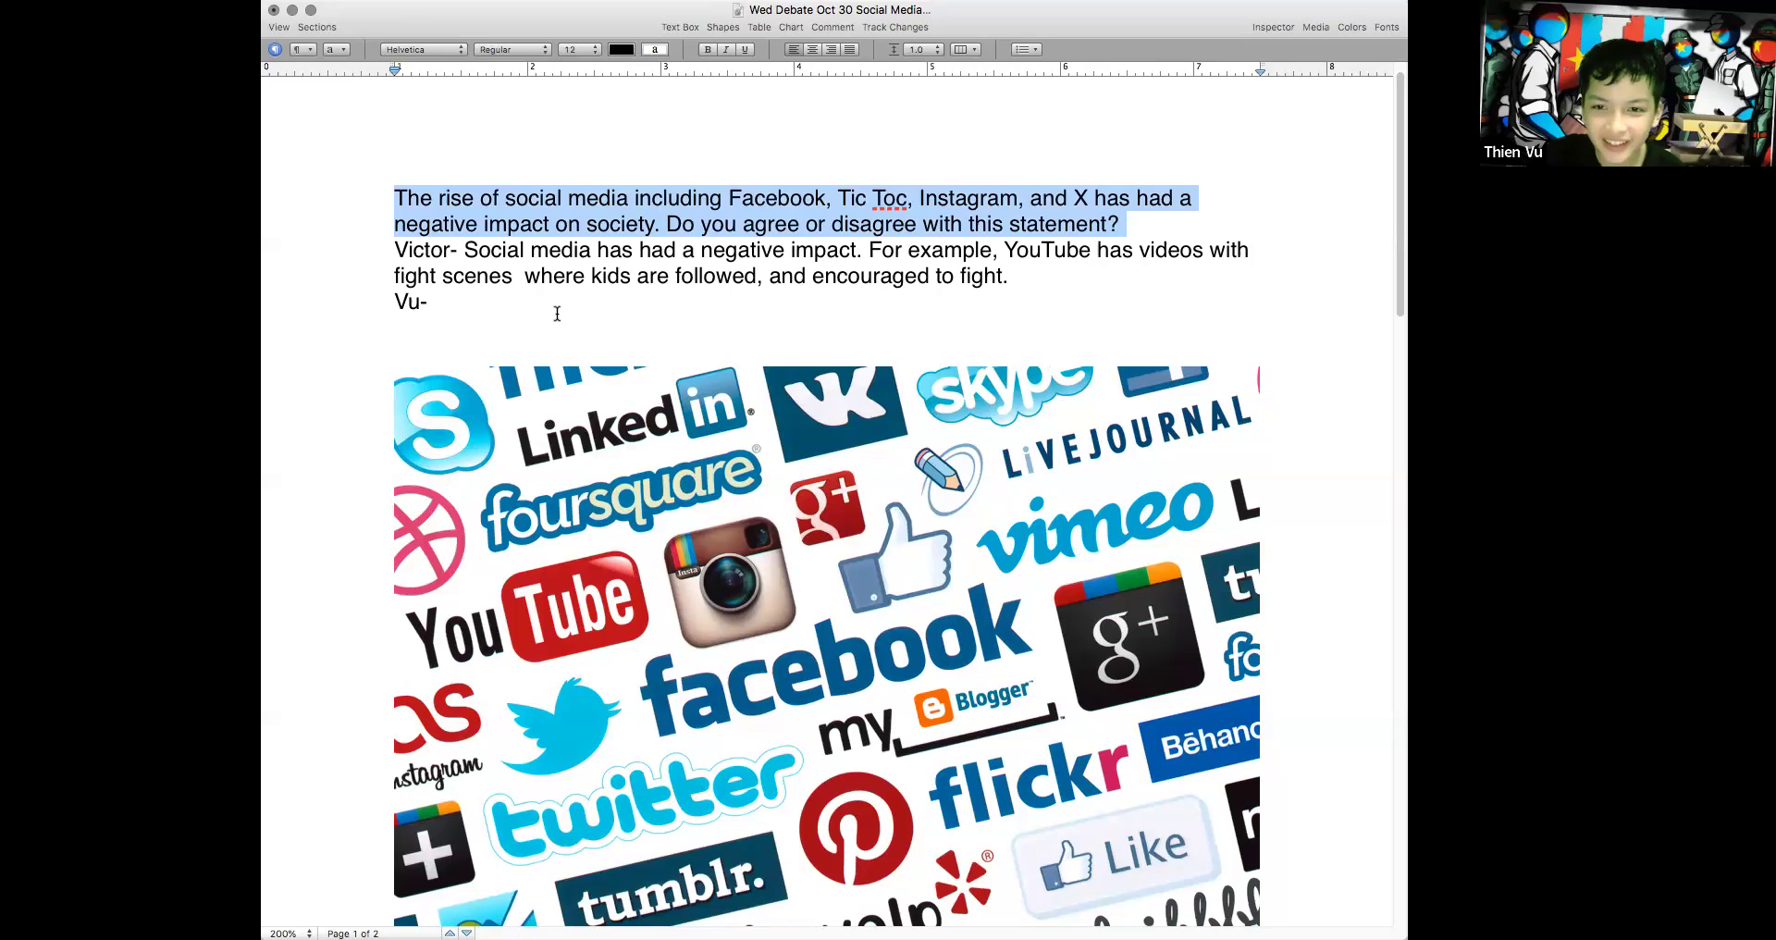
left_click(510, 305)
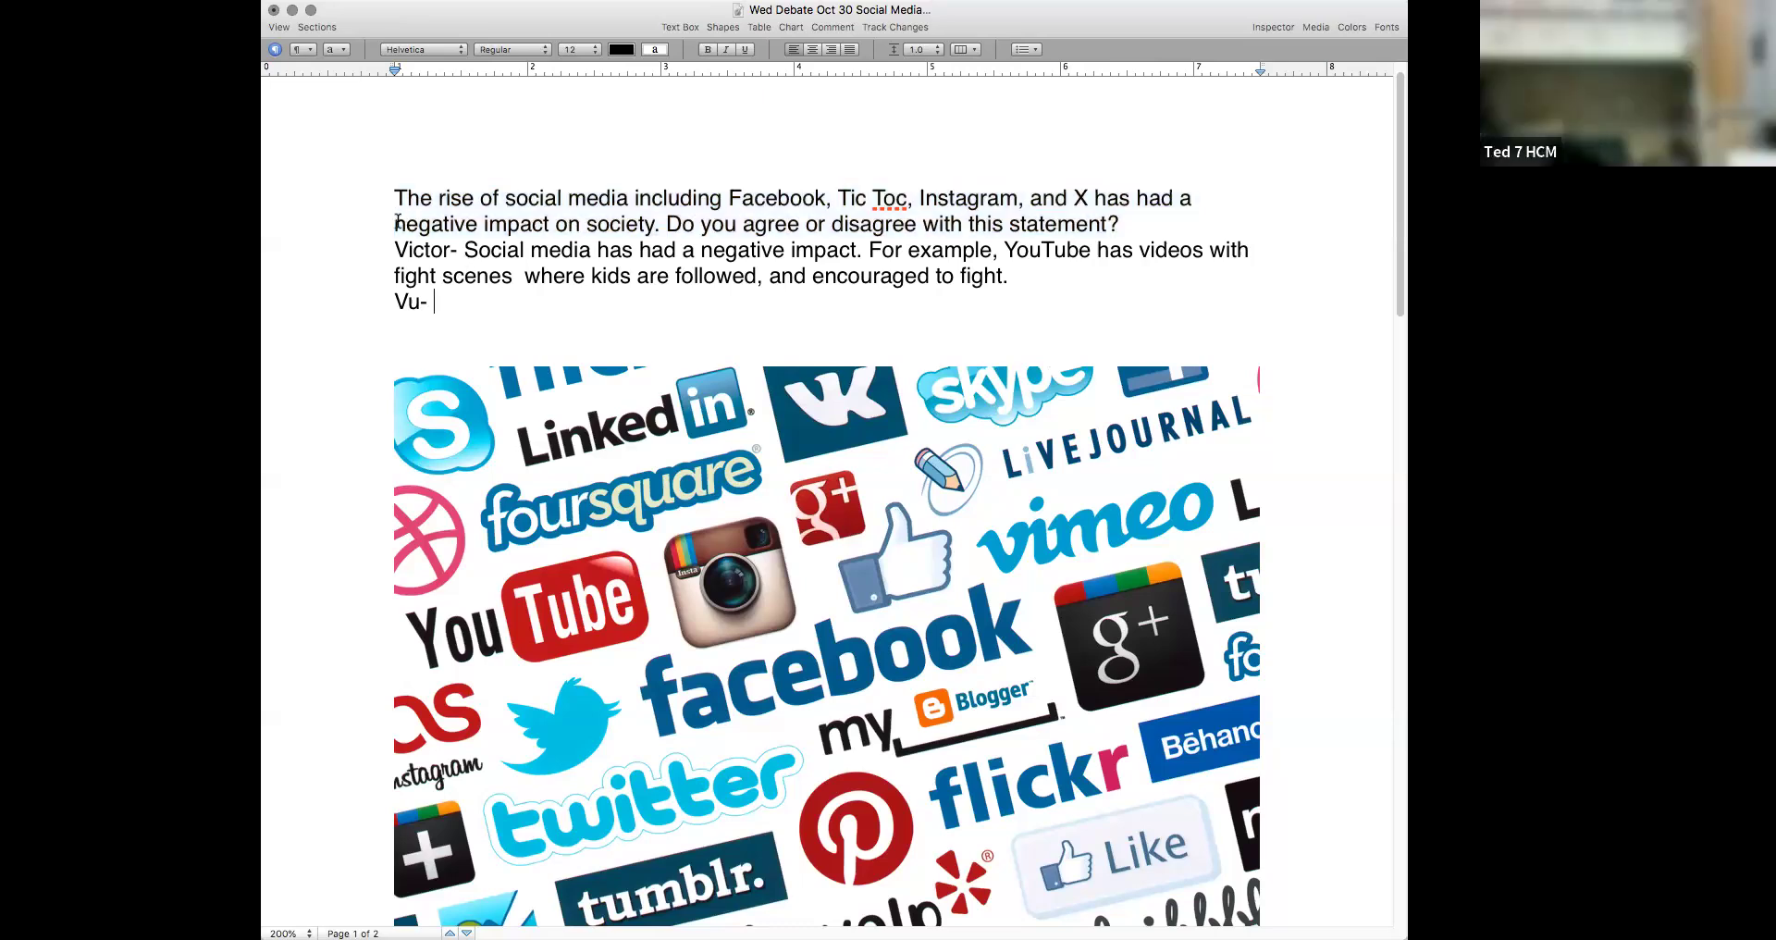
left_click_drag(395, 224, 555, 225)
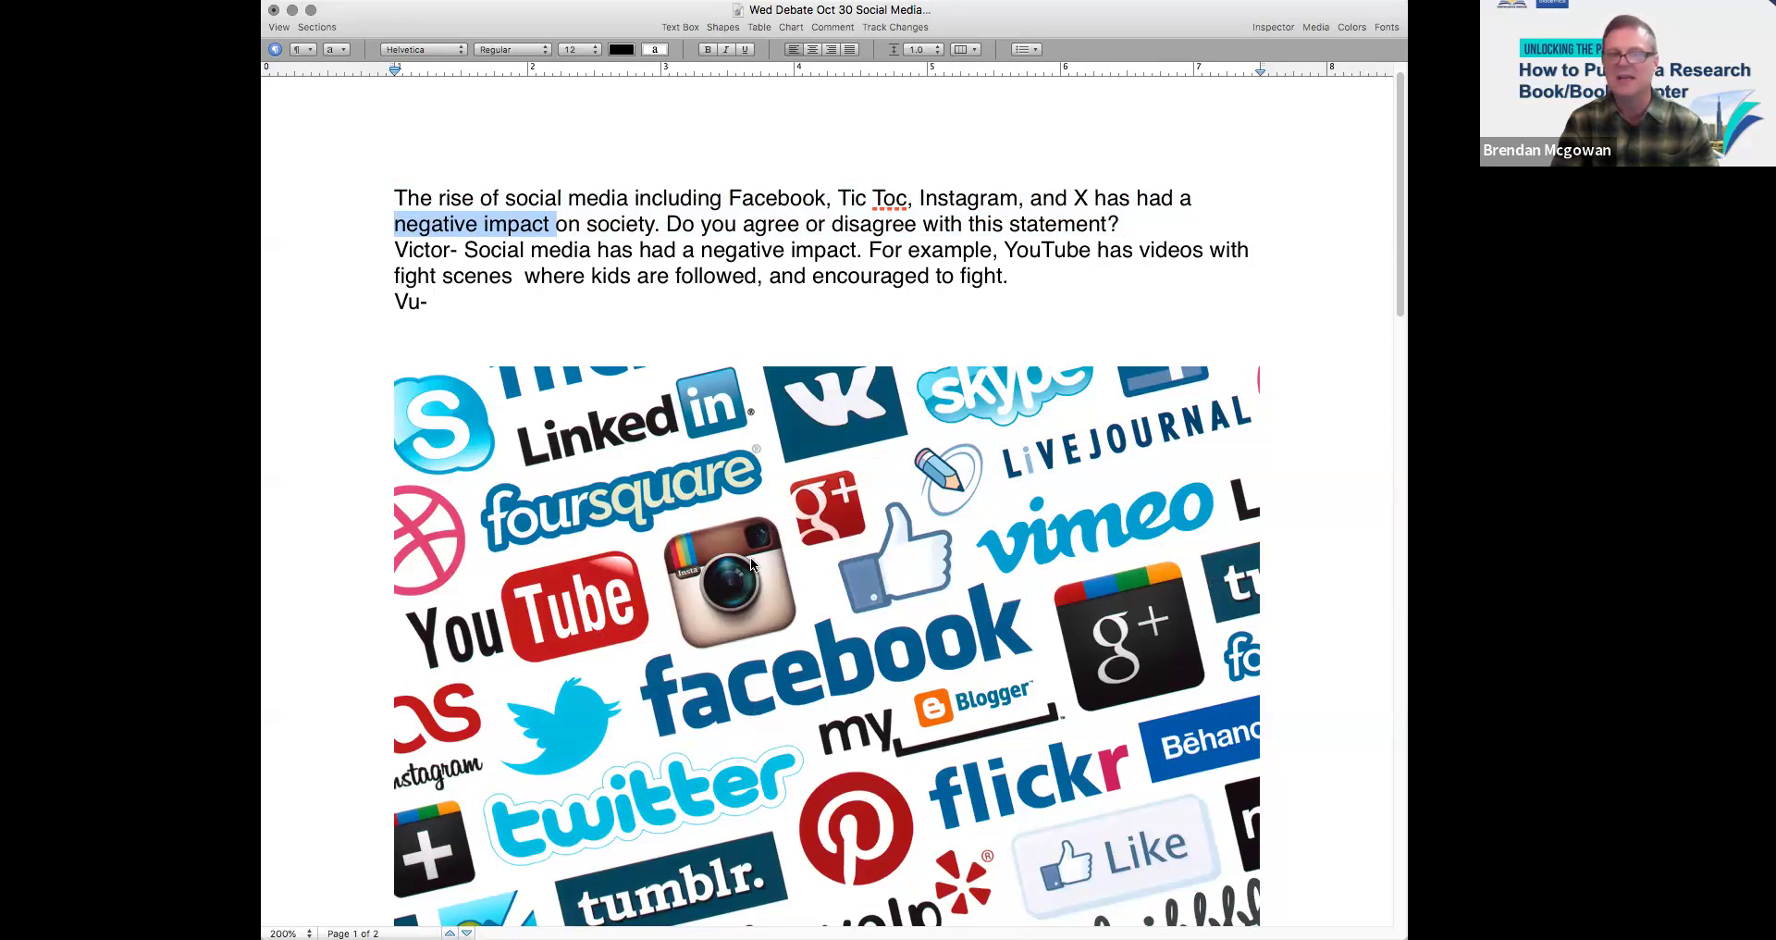
Step: Type the third student's answer: a little negative impact, people post bad things, and they don't use it
left_click(436, 302)
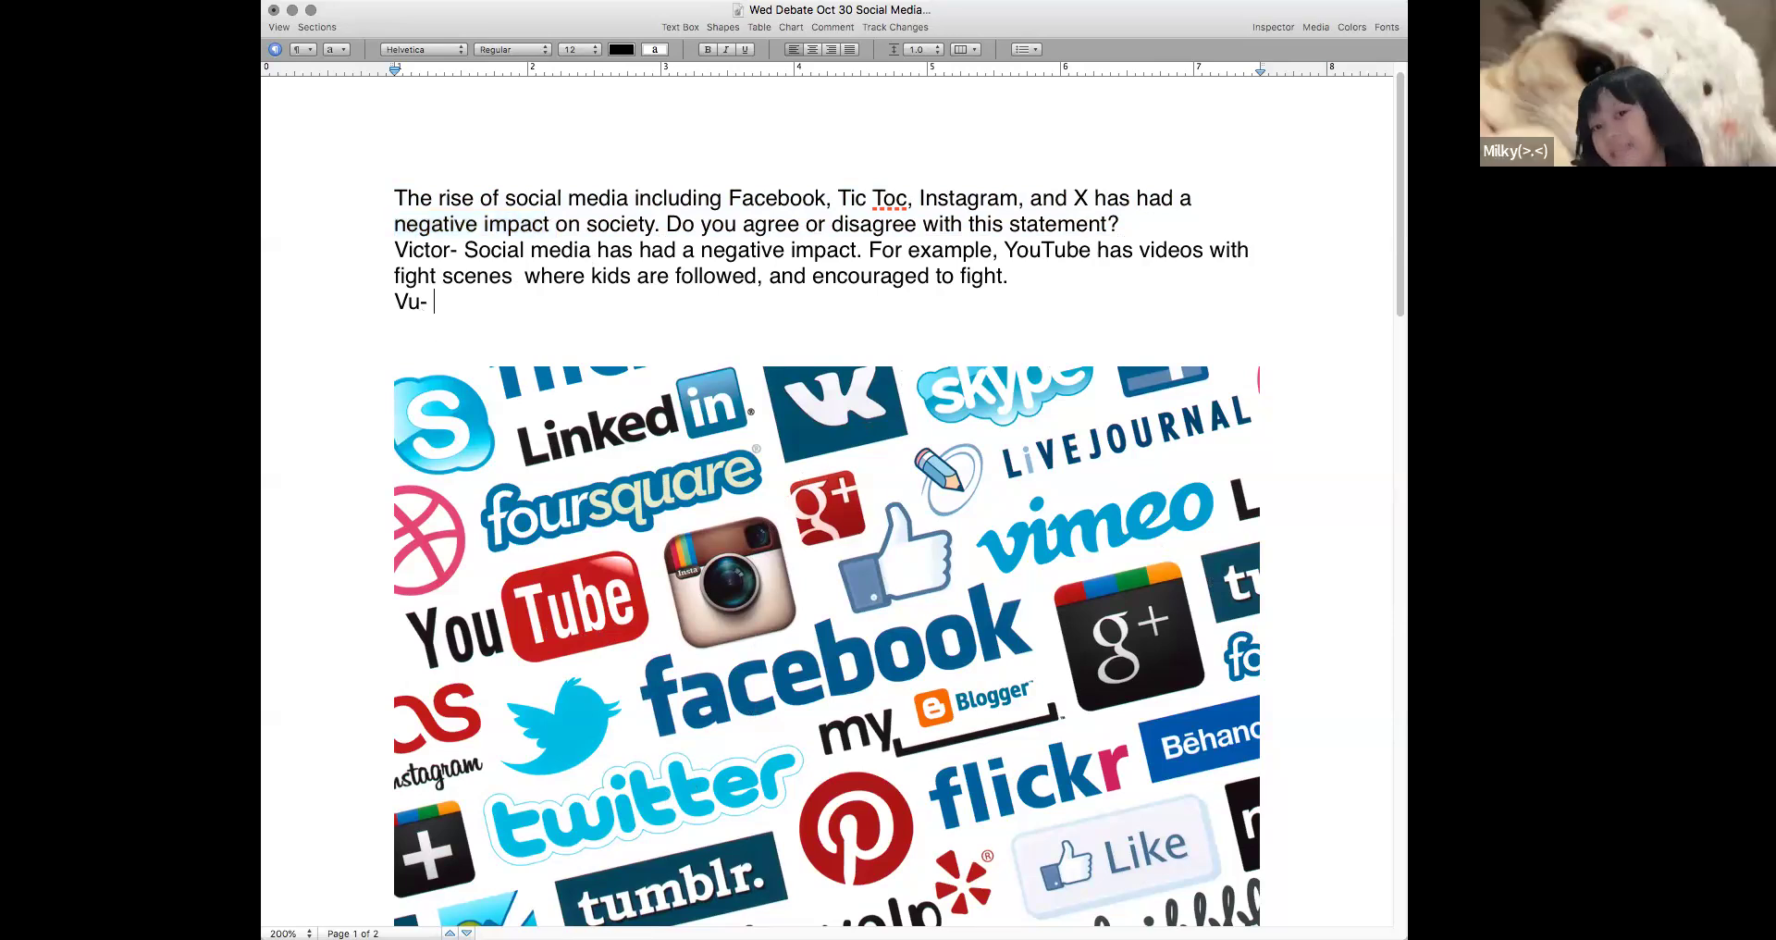
key("Return")
type("Milky")
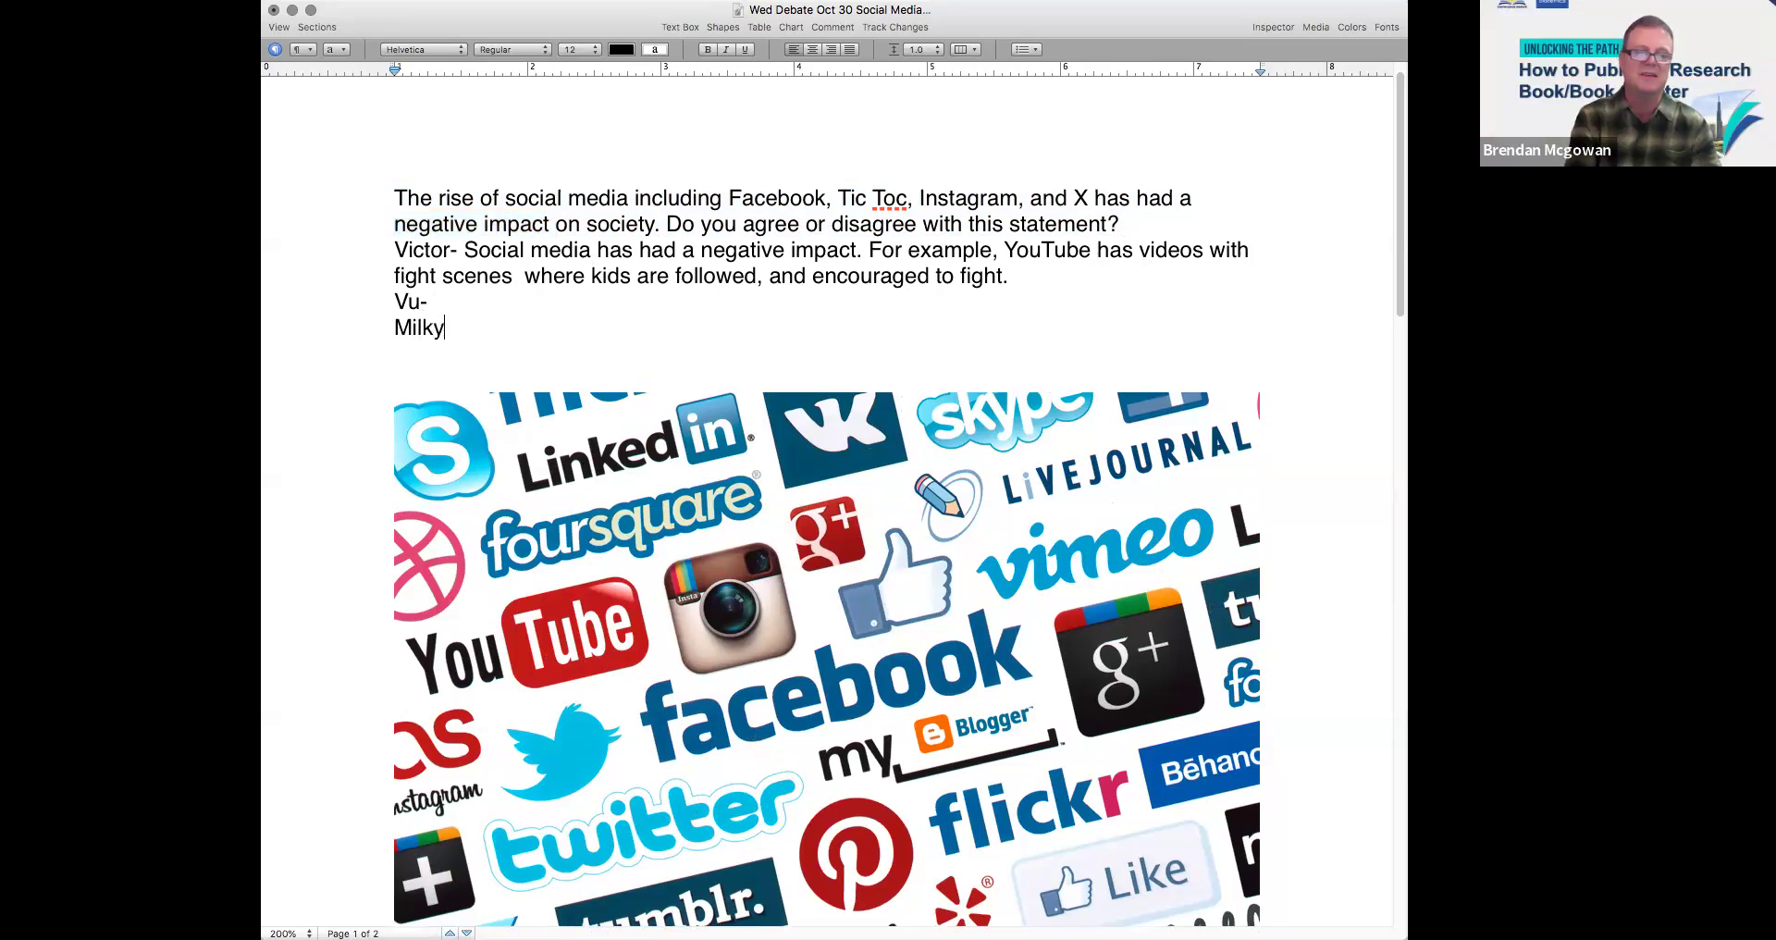
type("- There's been ")
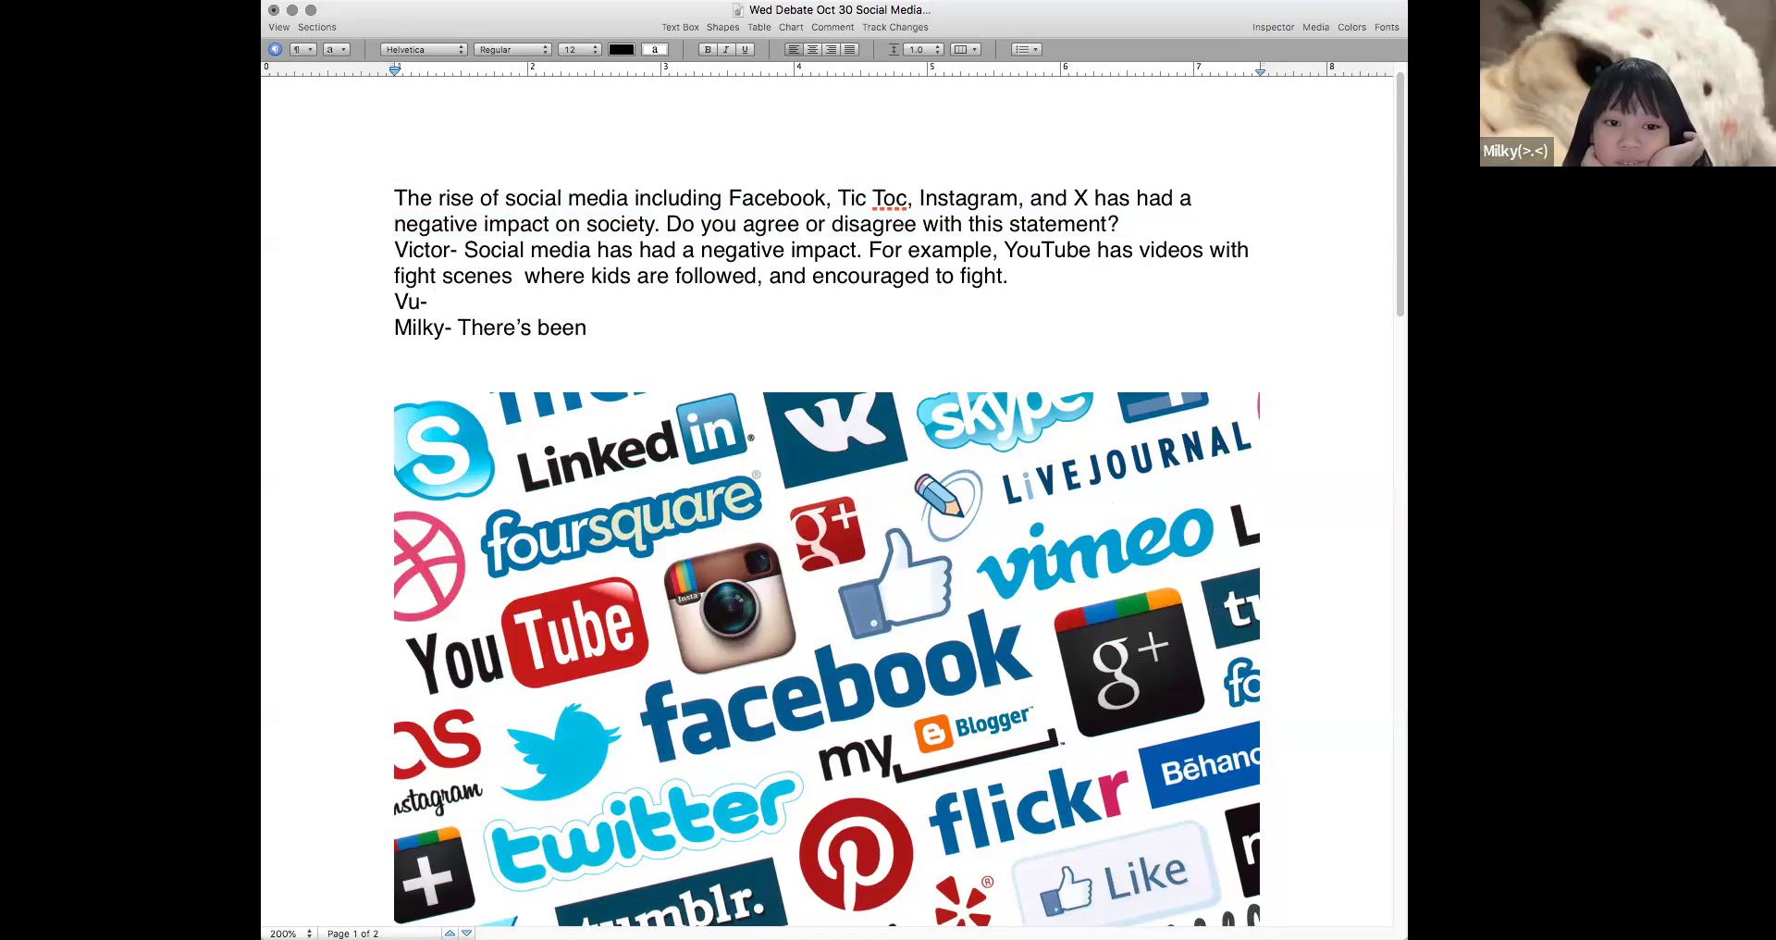
type("a l")
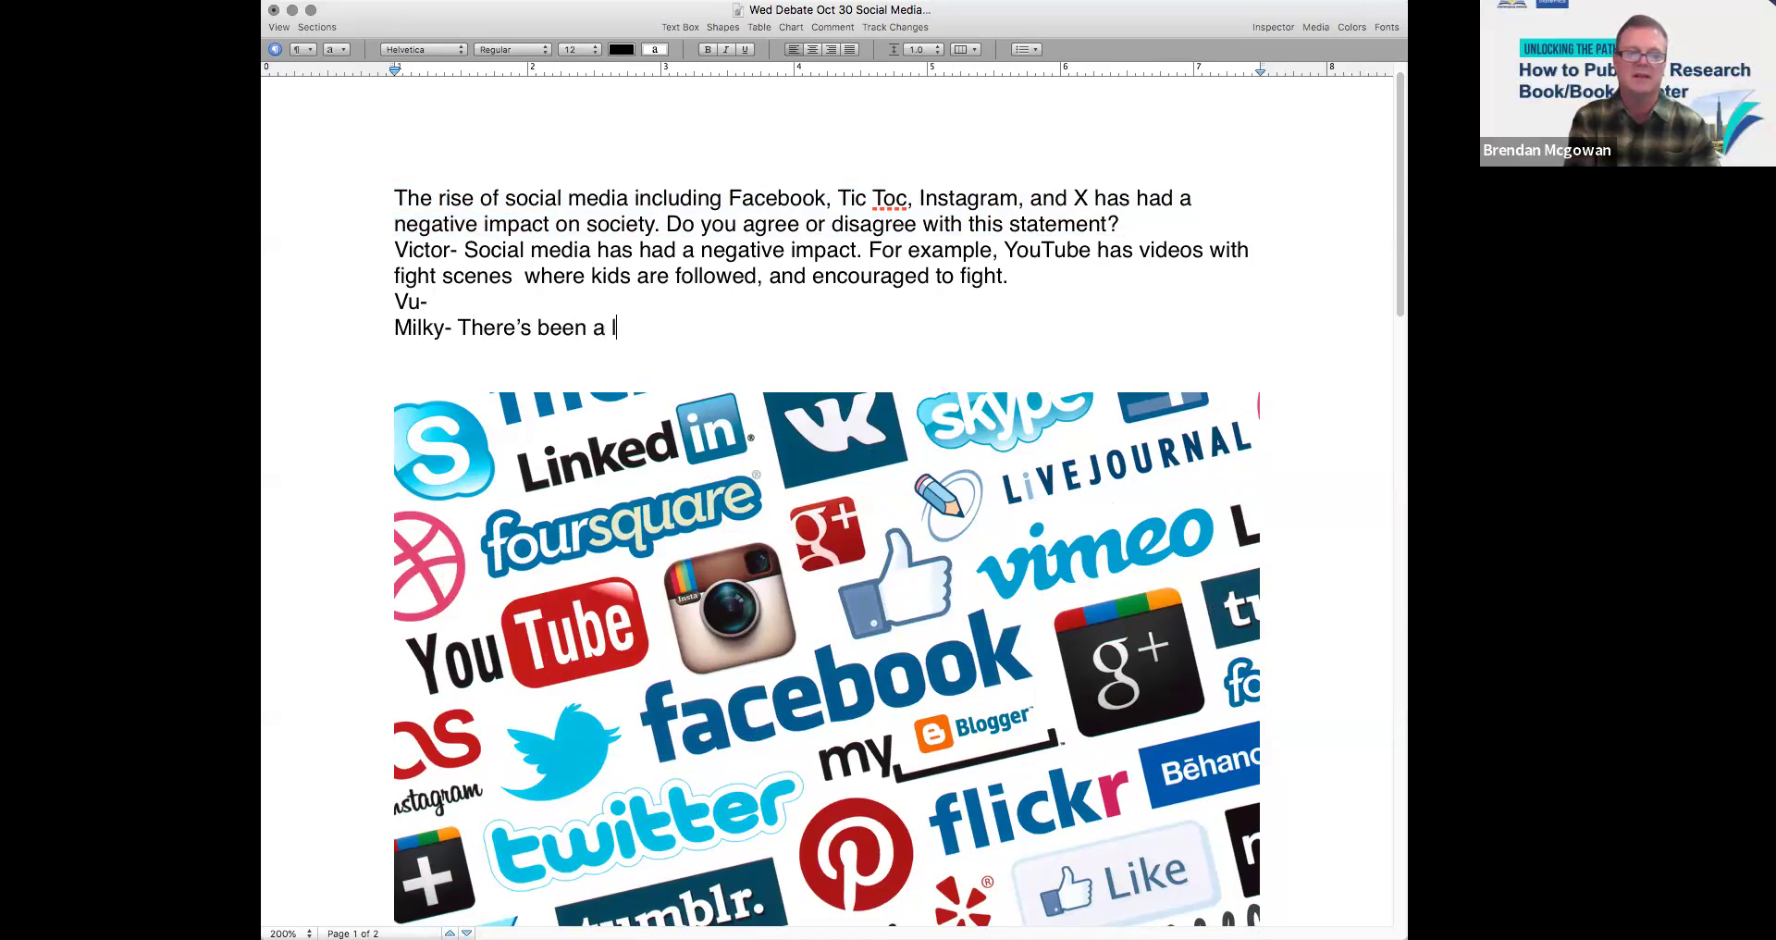
type("ittle bit nega")
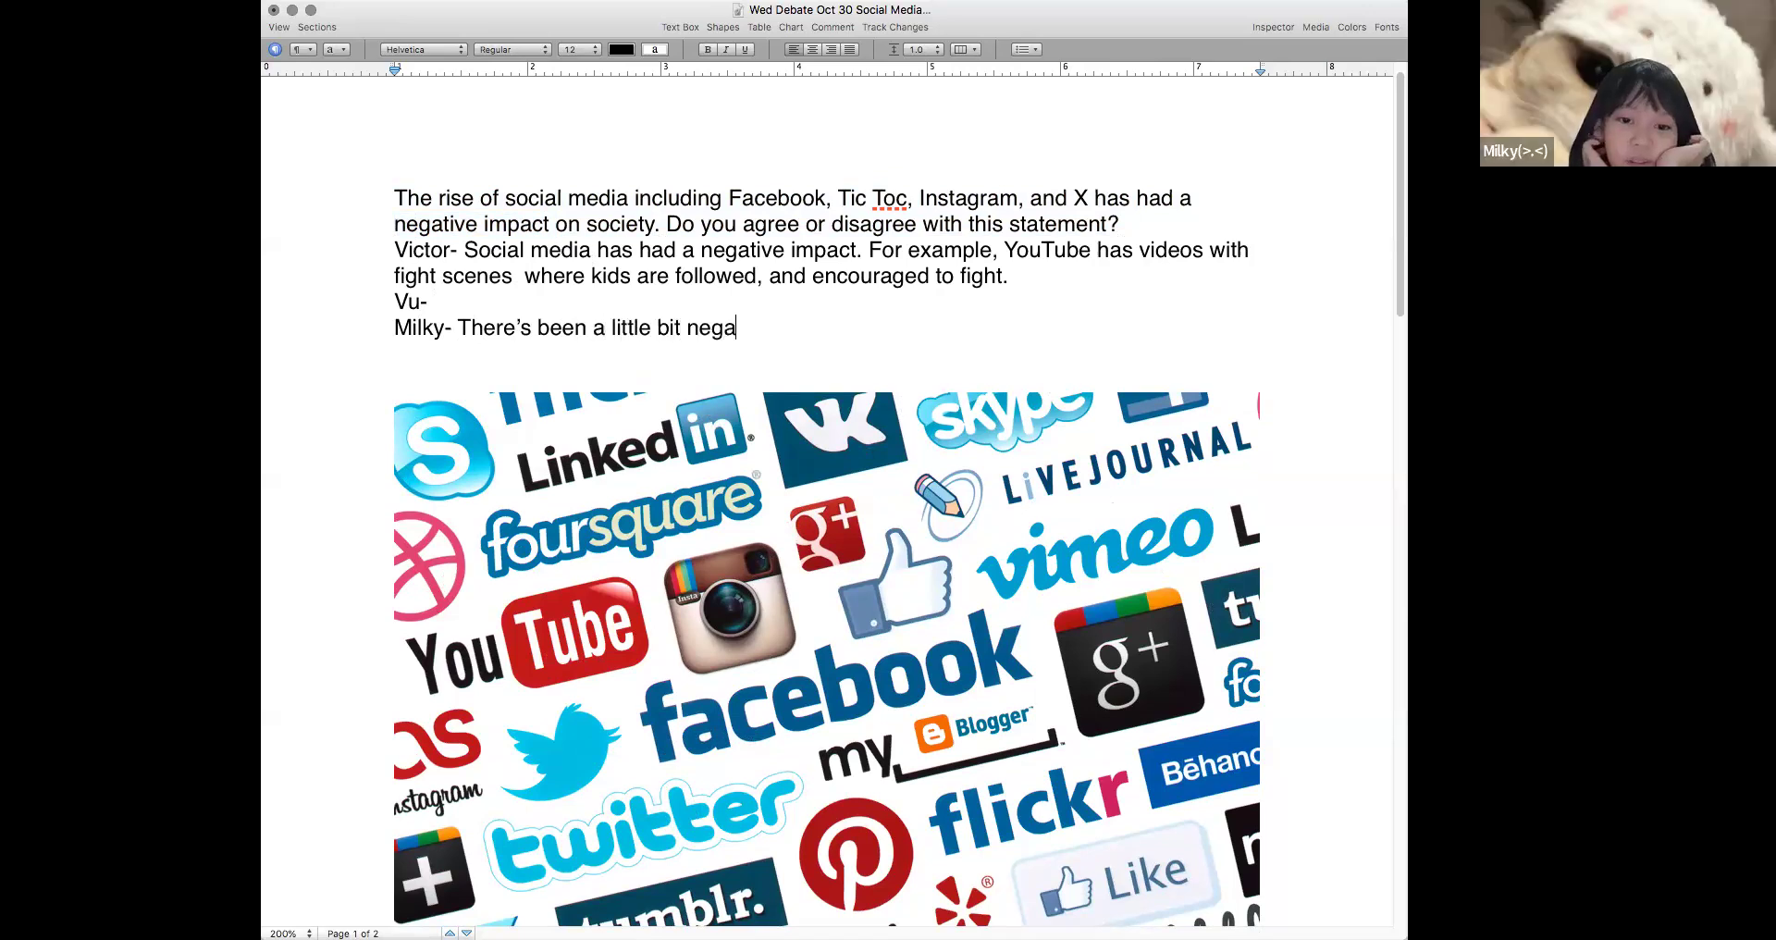
type("tive impac")
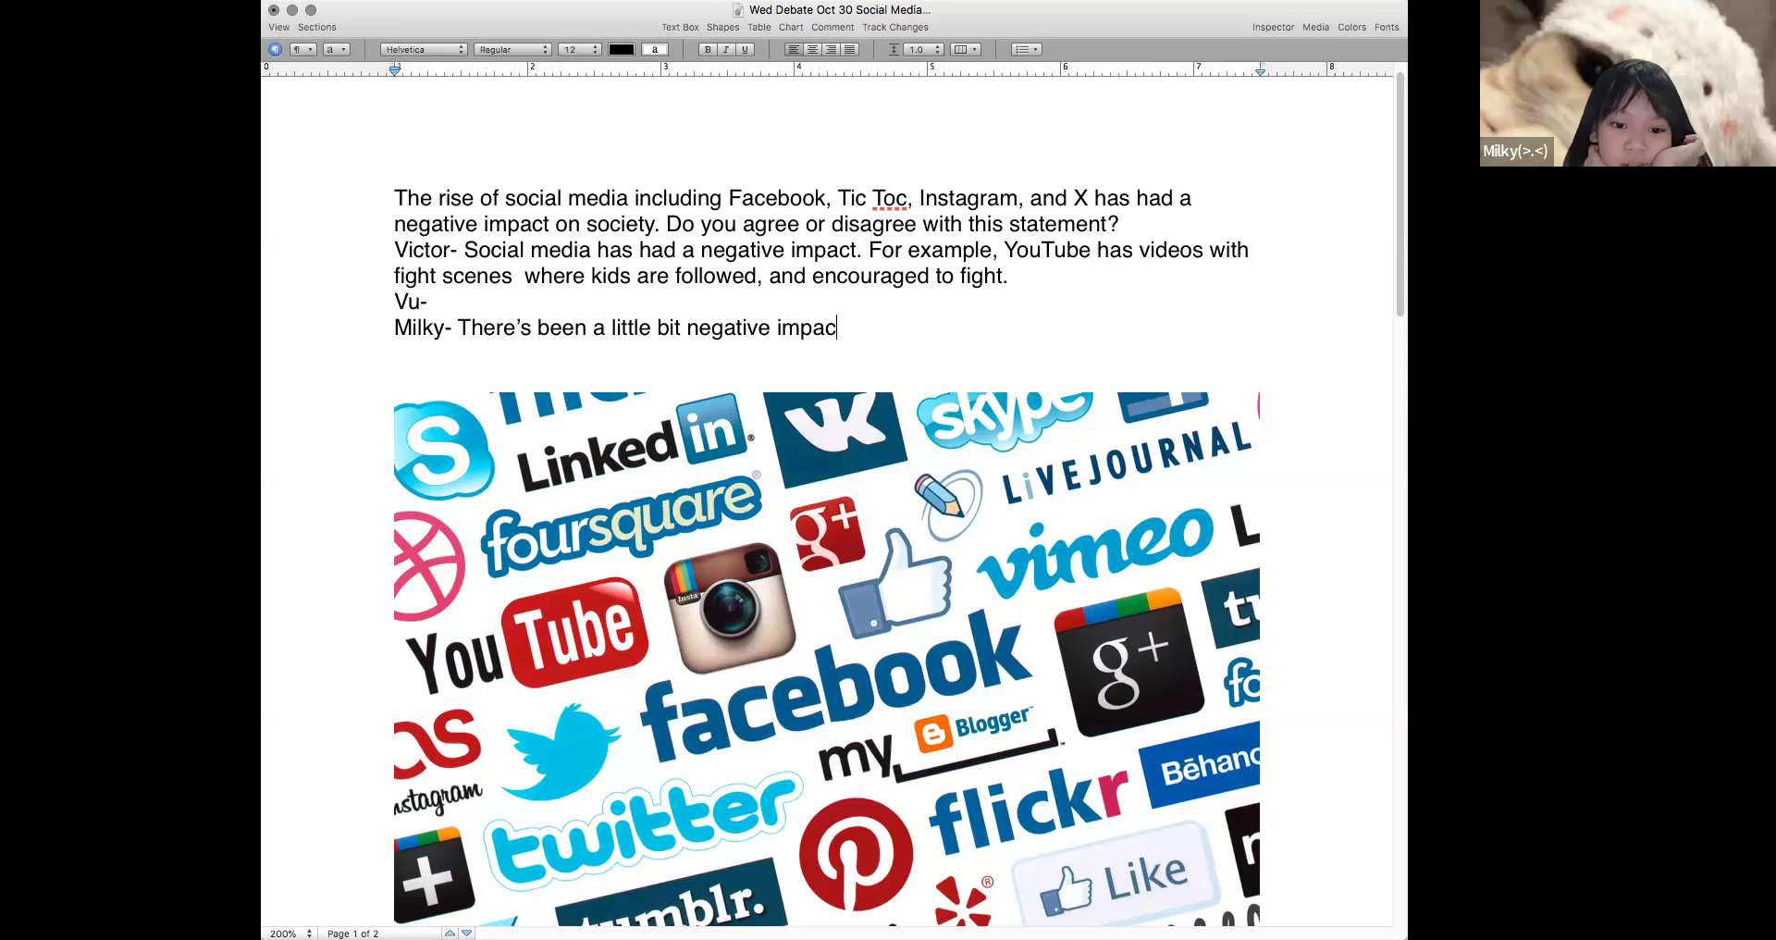
type("t, or there have ")
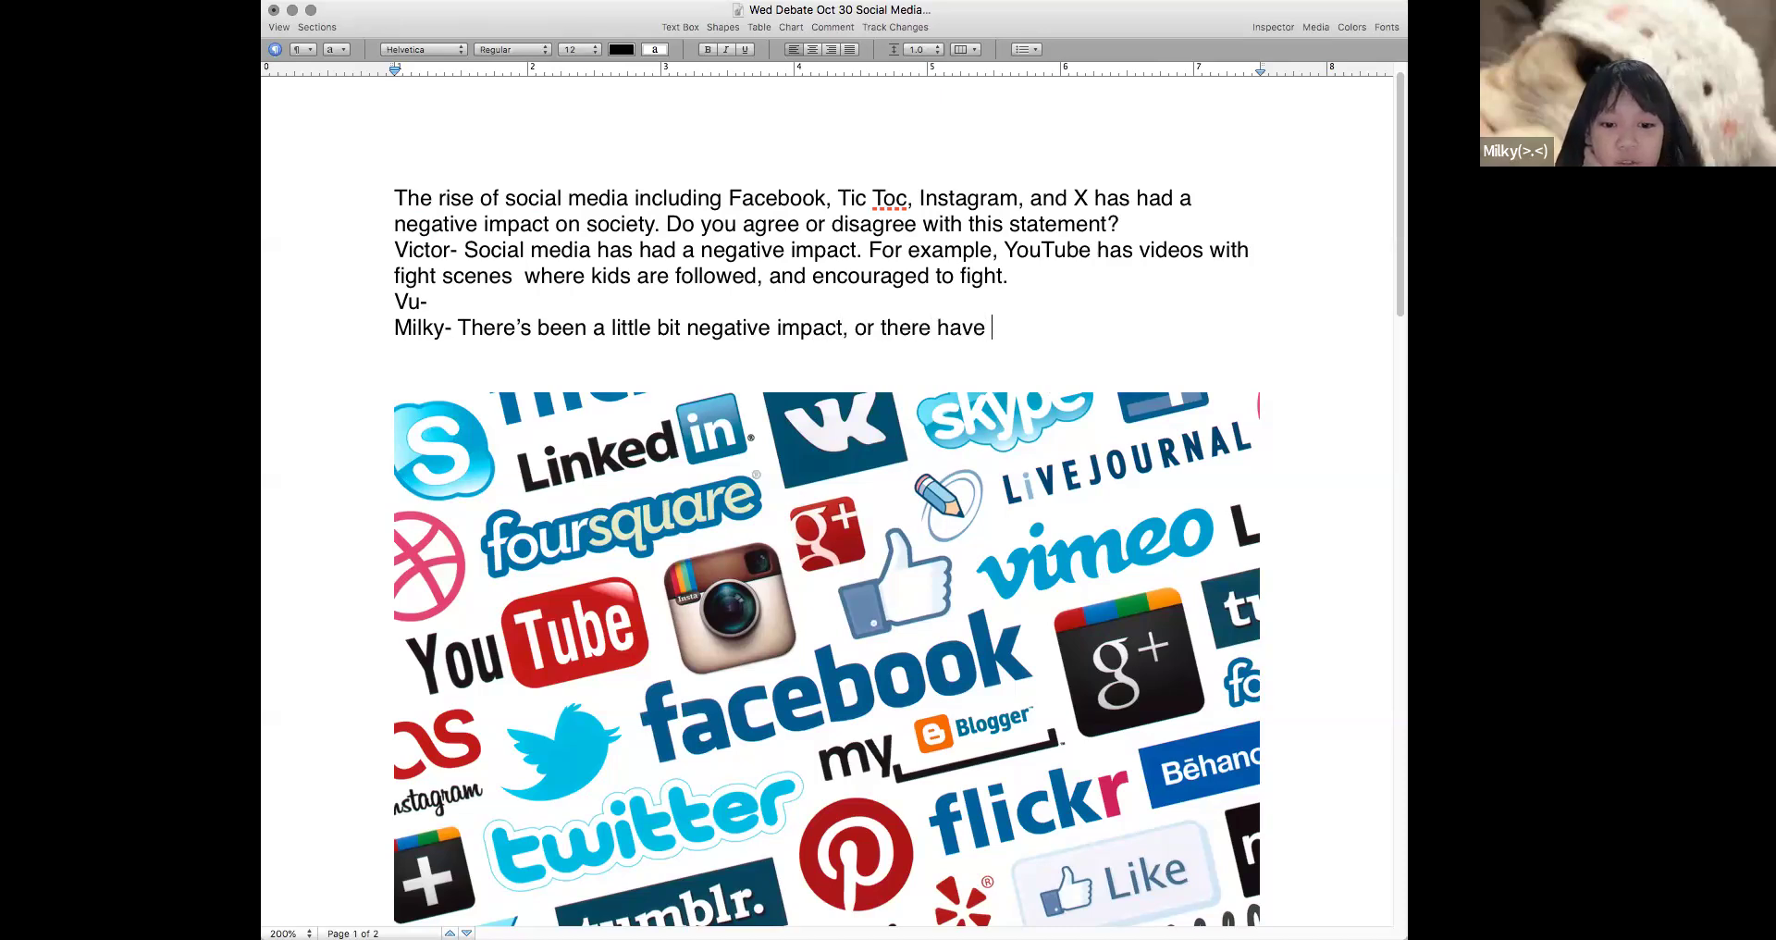
type("been some proble")
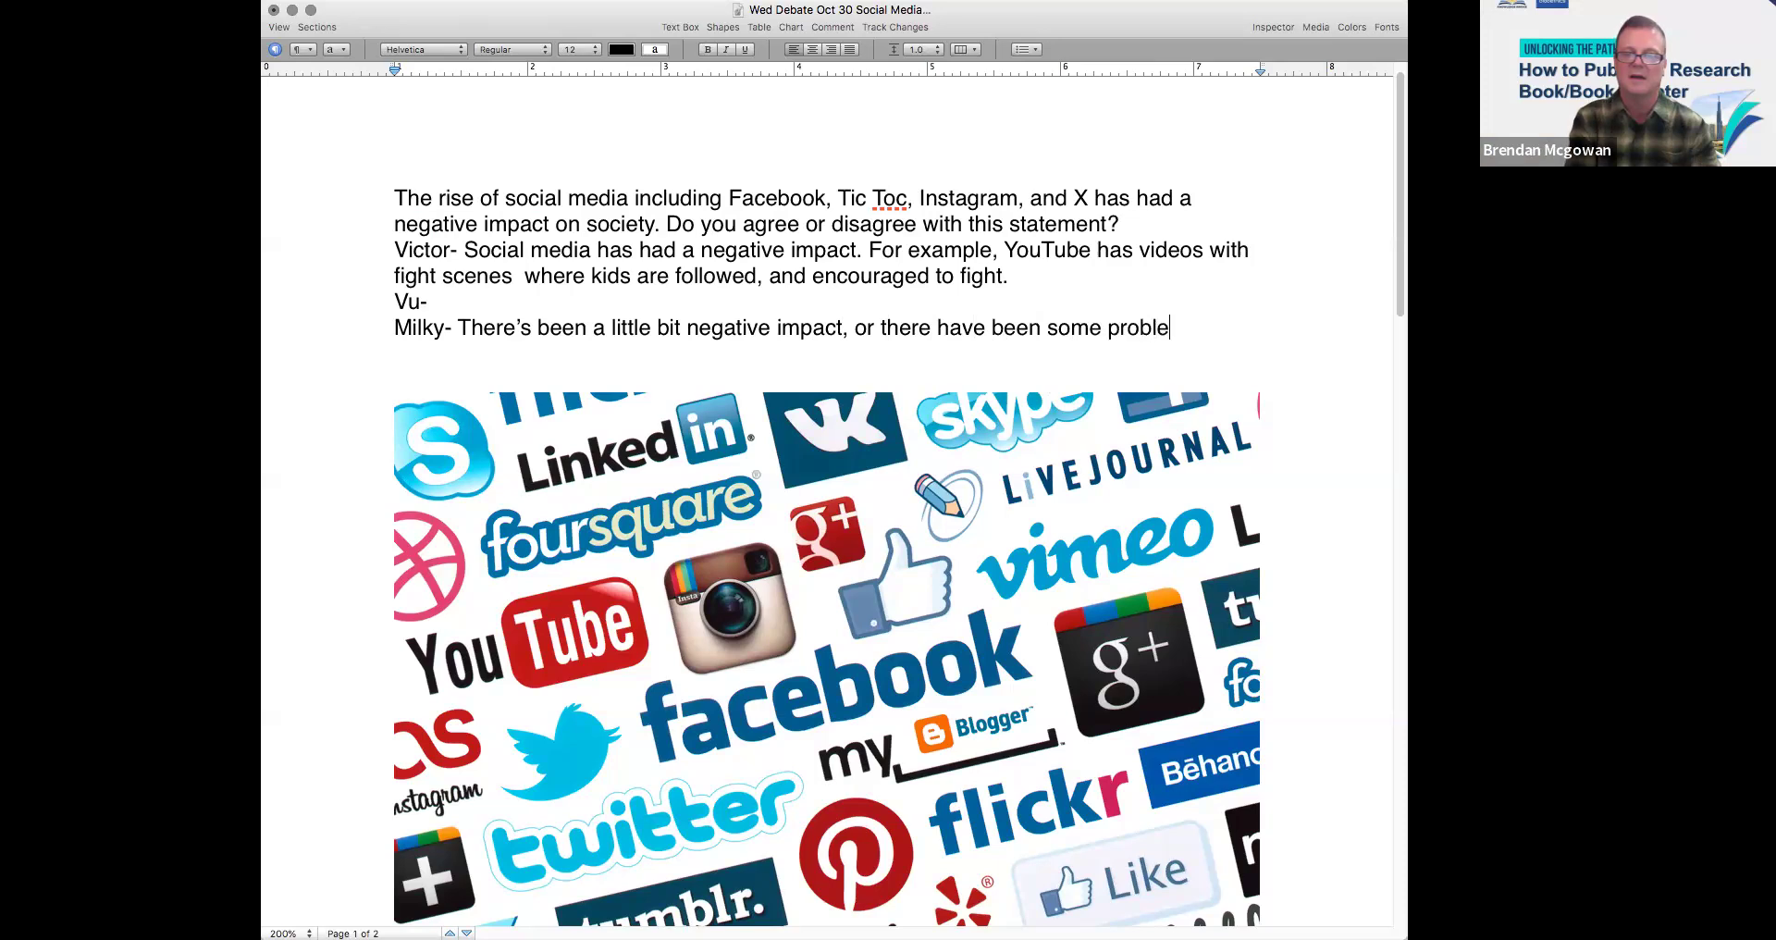
type("ms.")
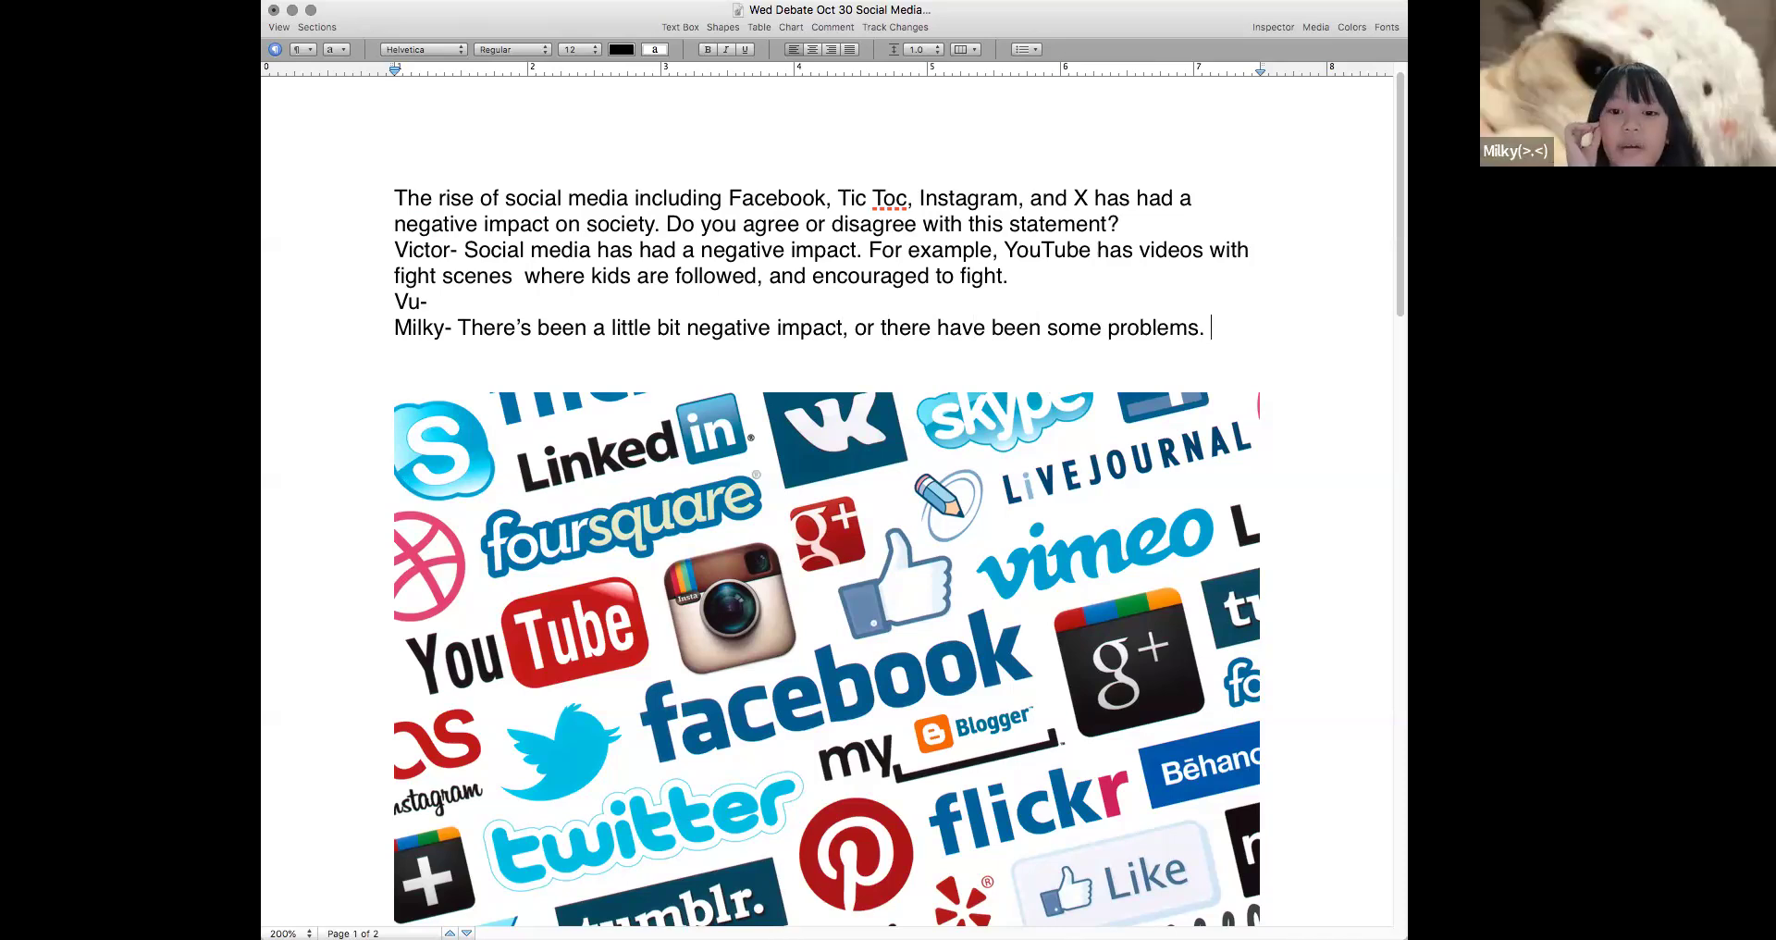
type("Not")
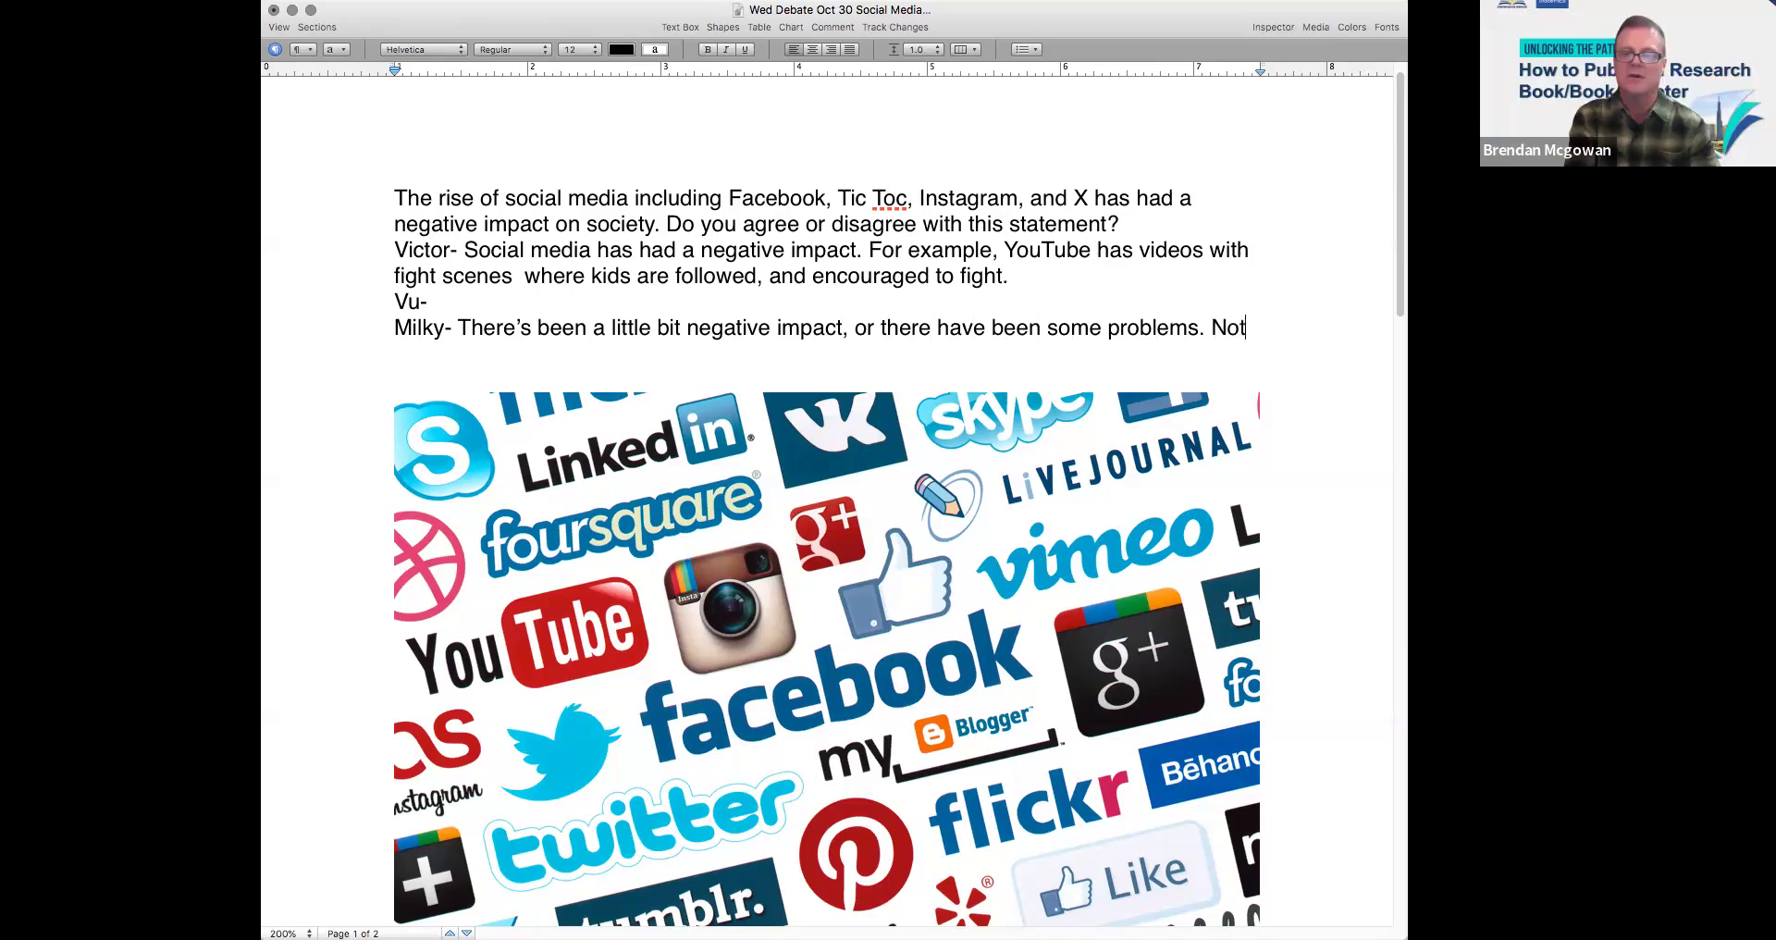
type(" good in g")
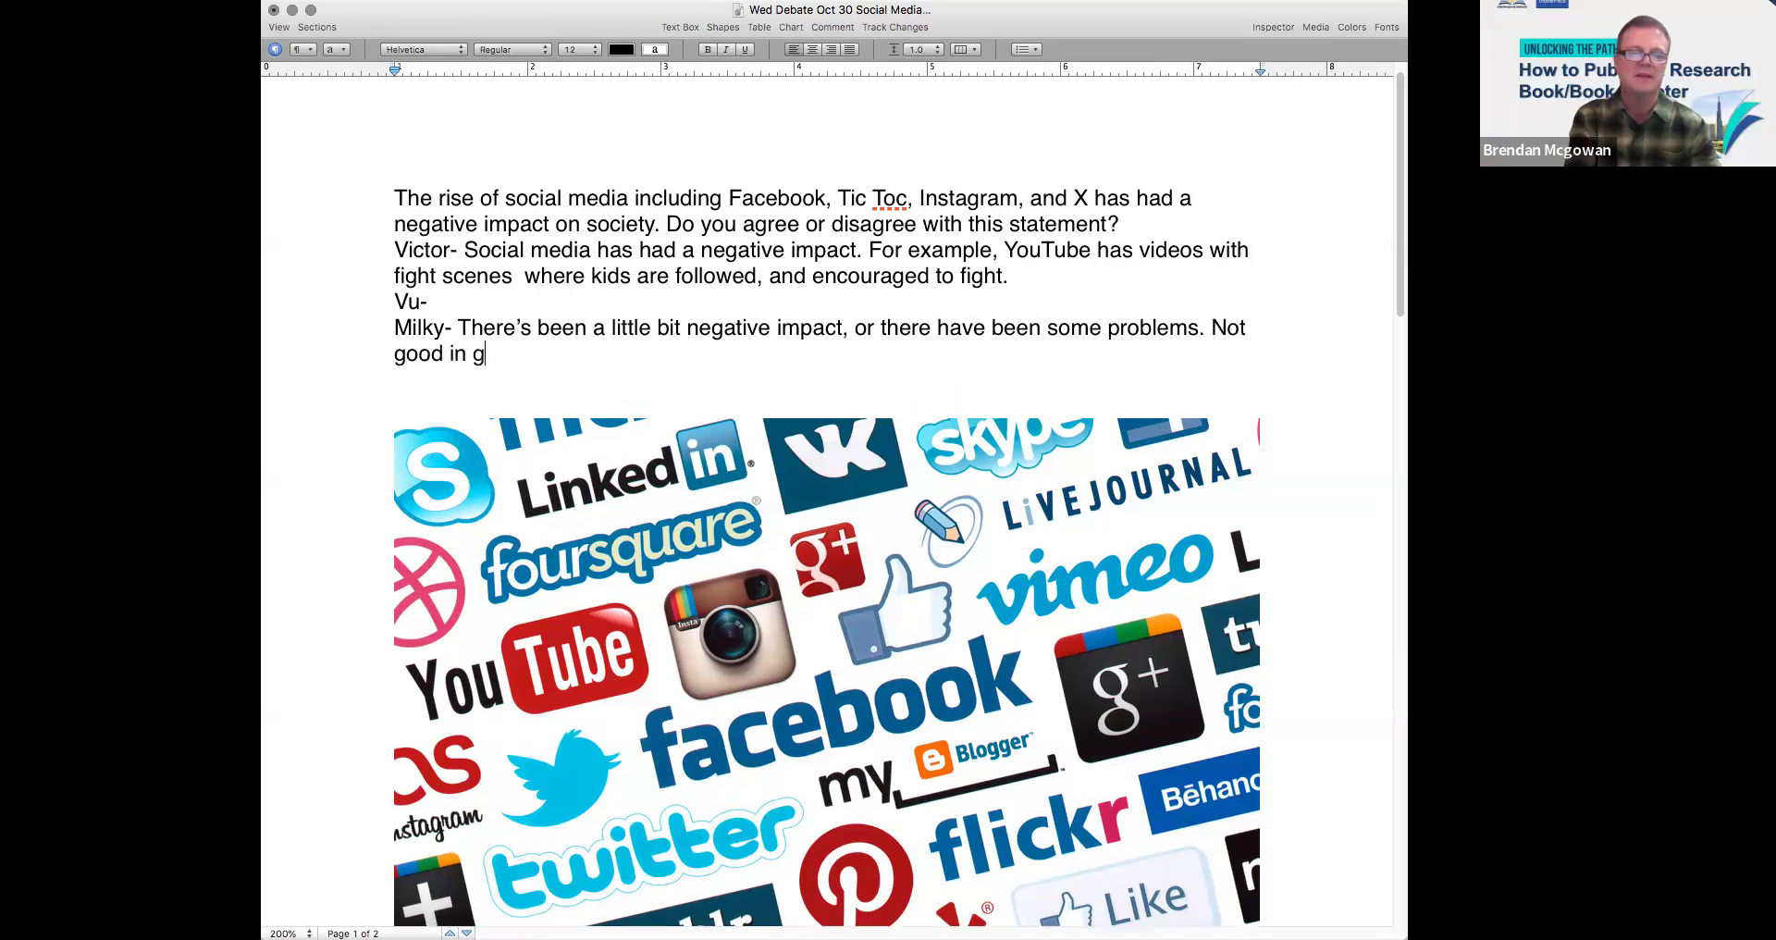
type("eneral.")
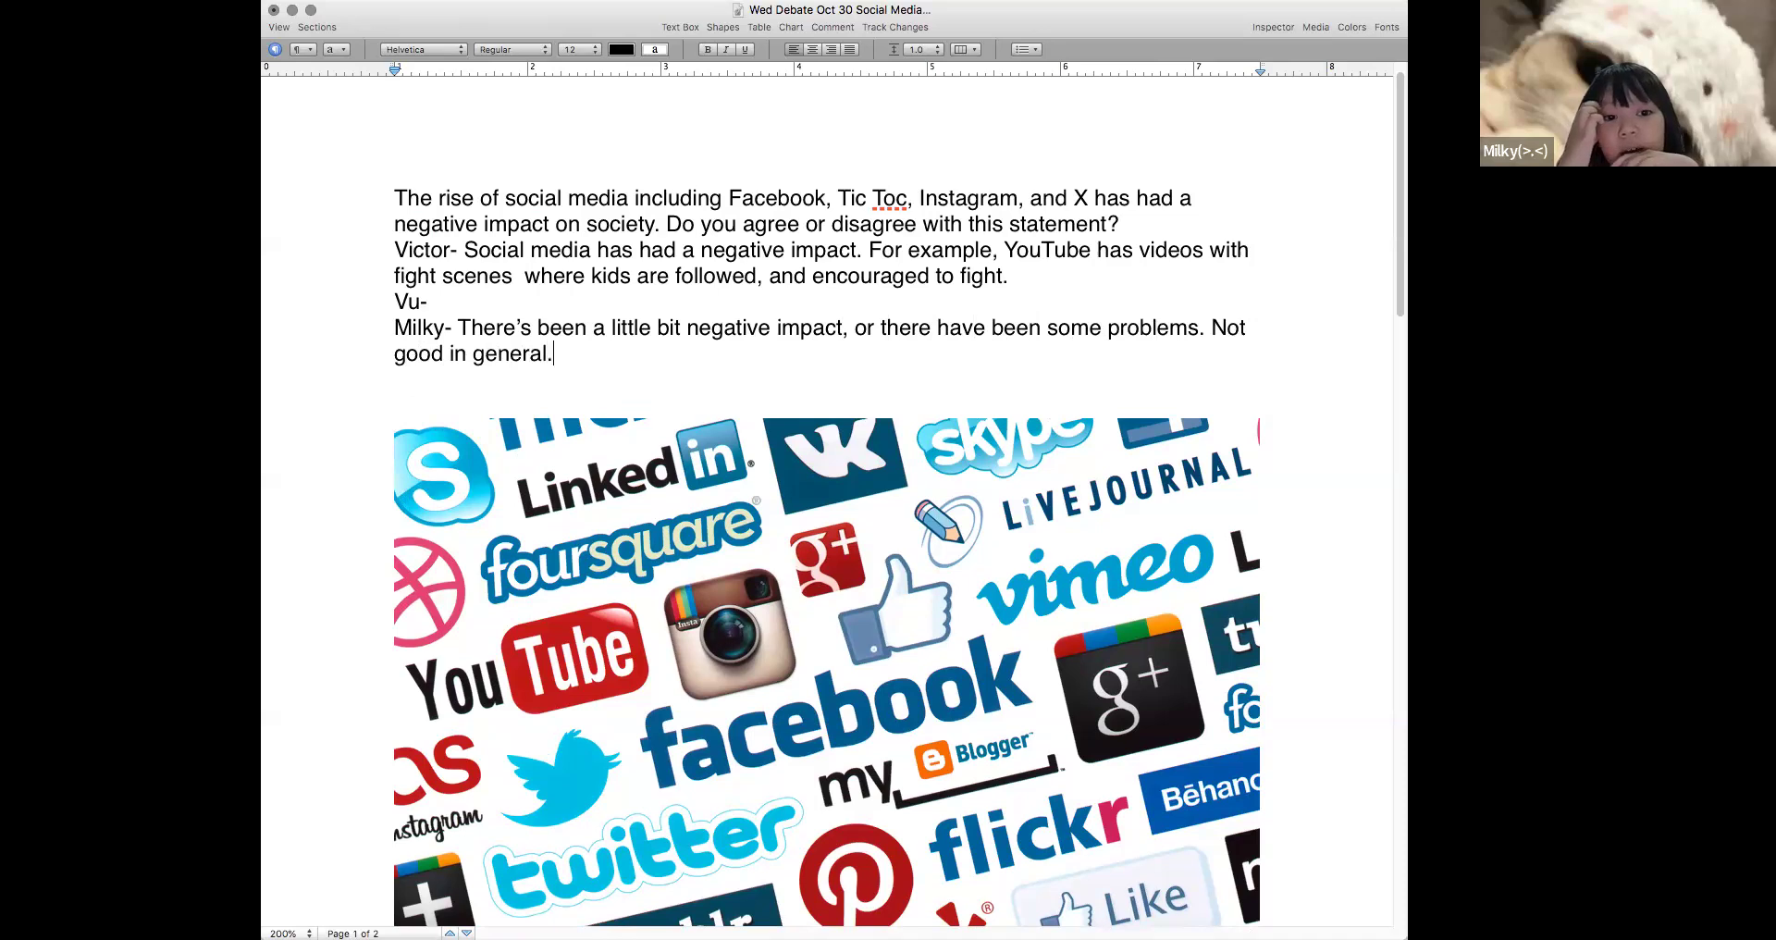
type(" S")
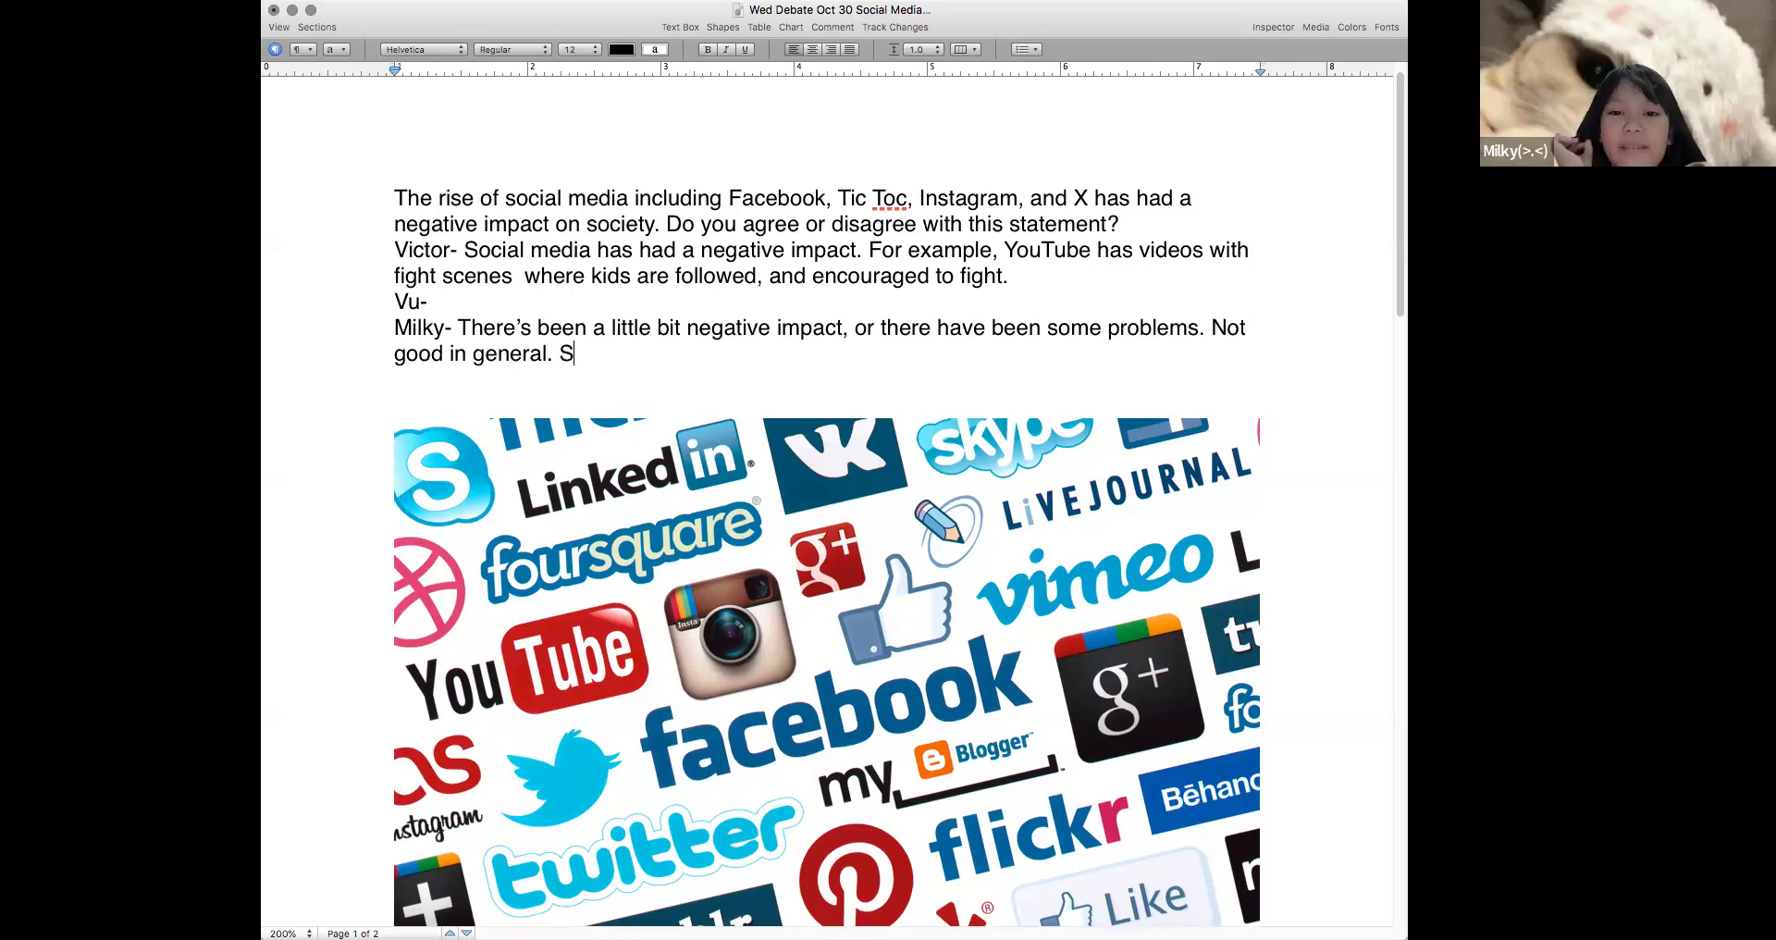
type("omeone ")
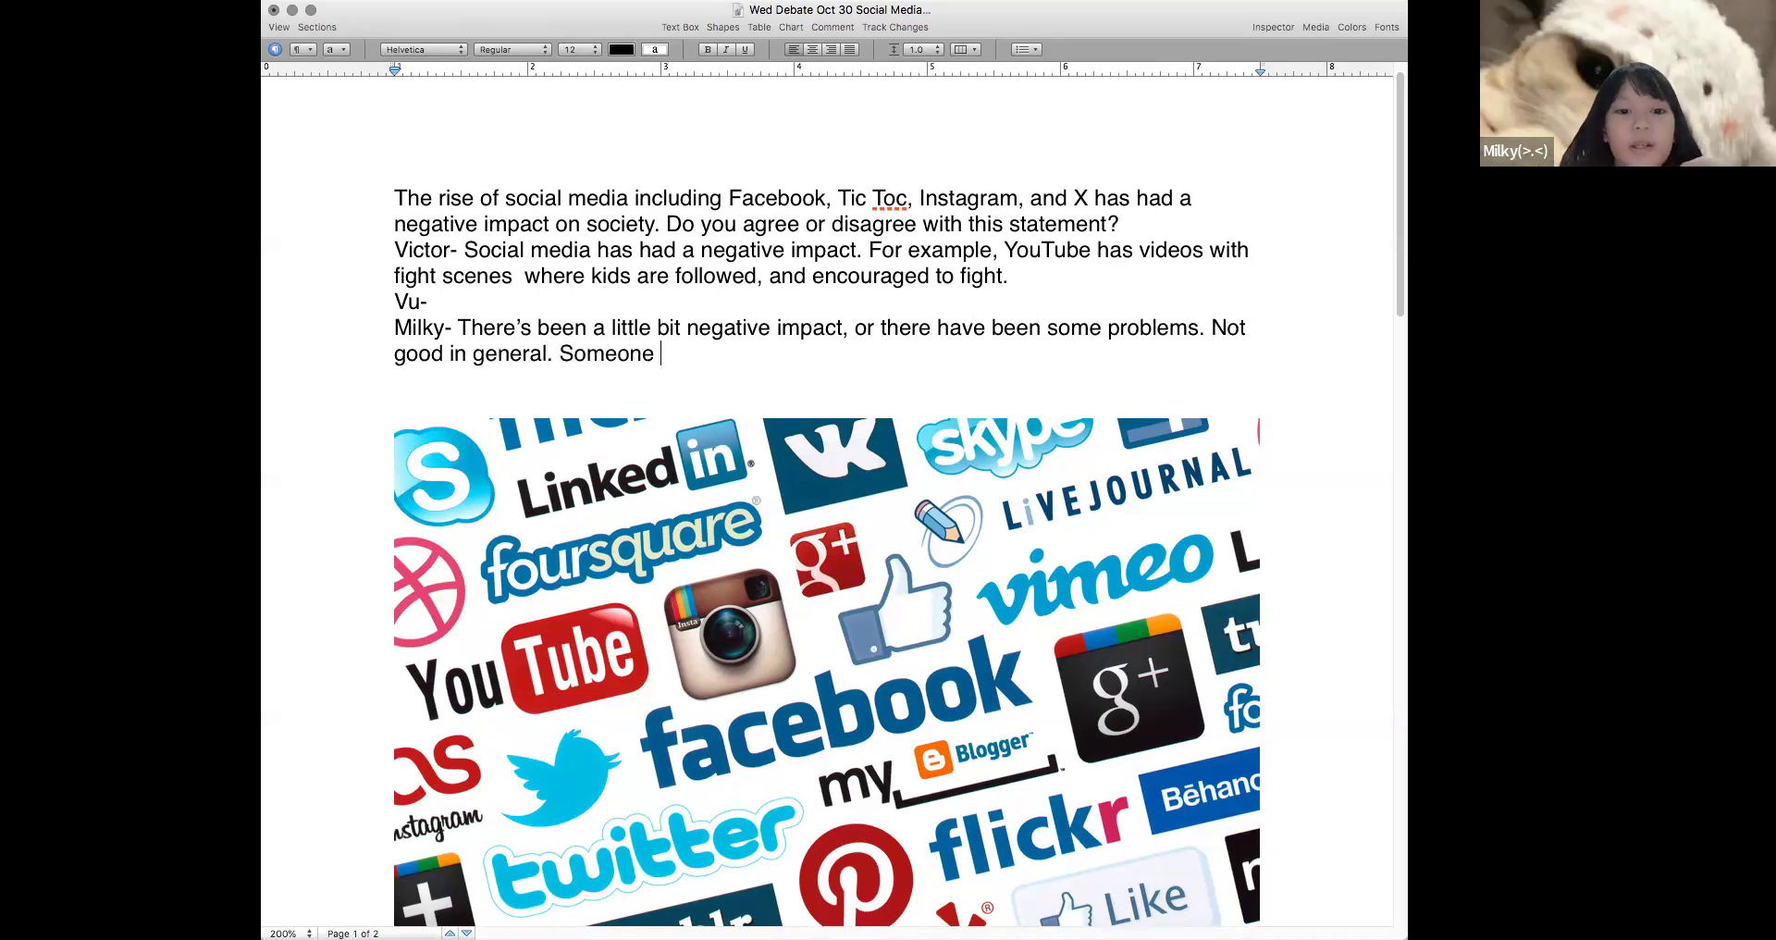
type("can post b")
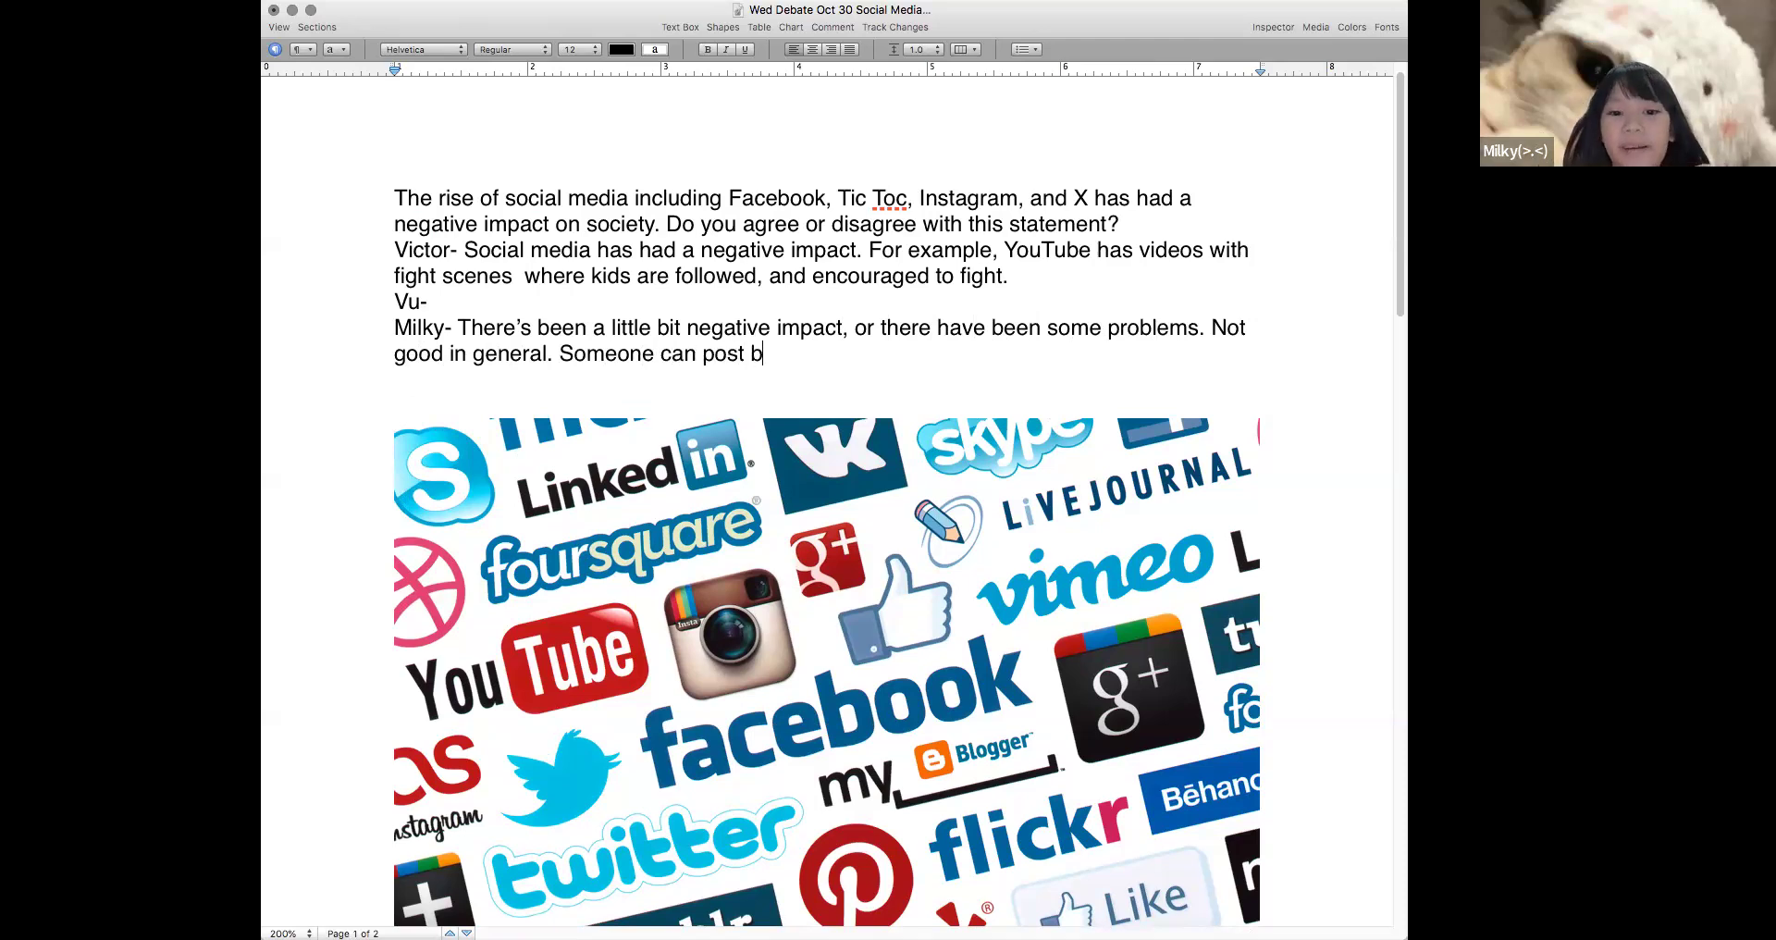
type("ad things ")
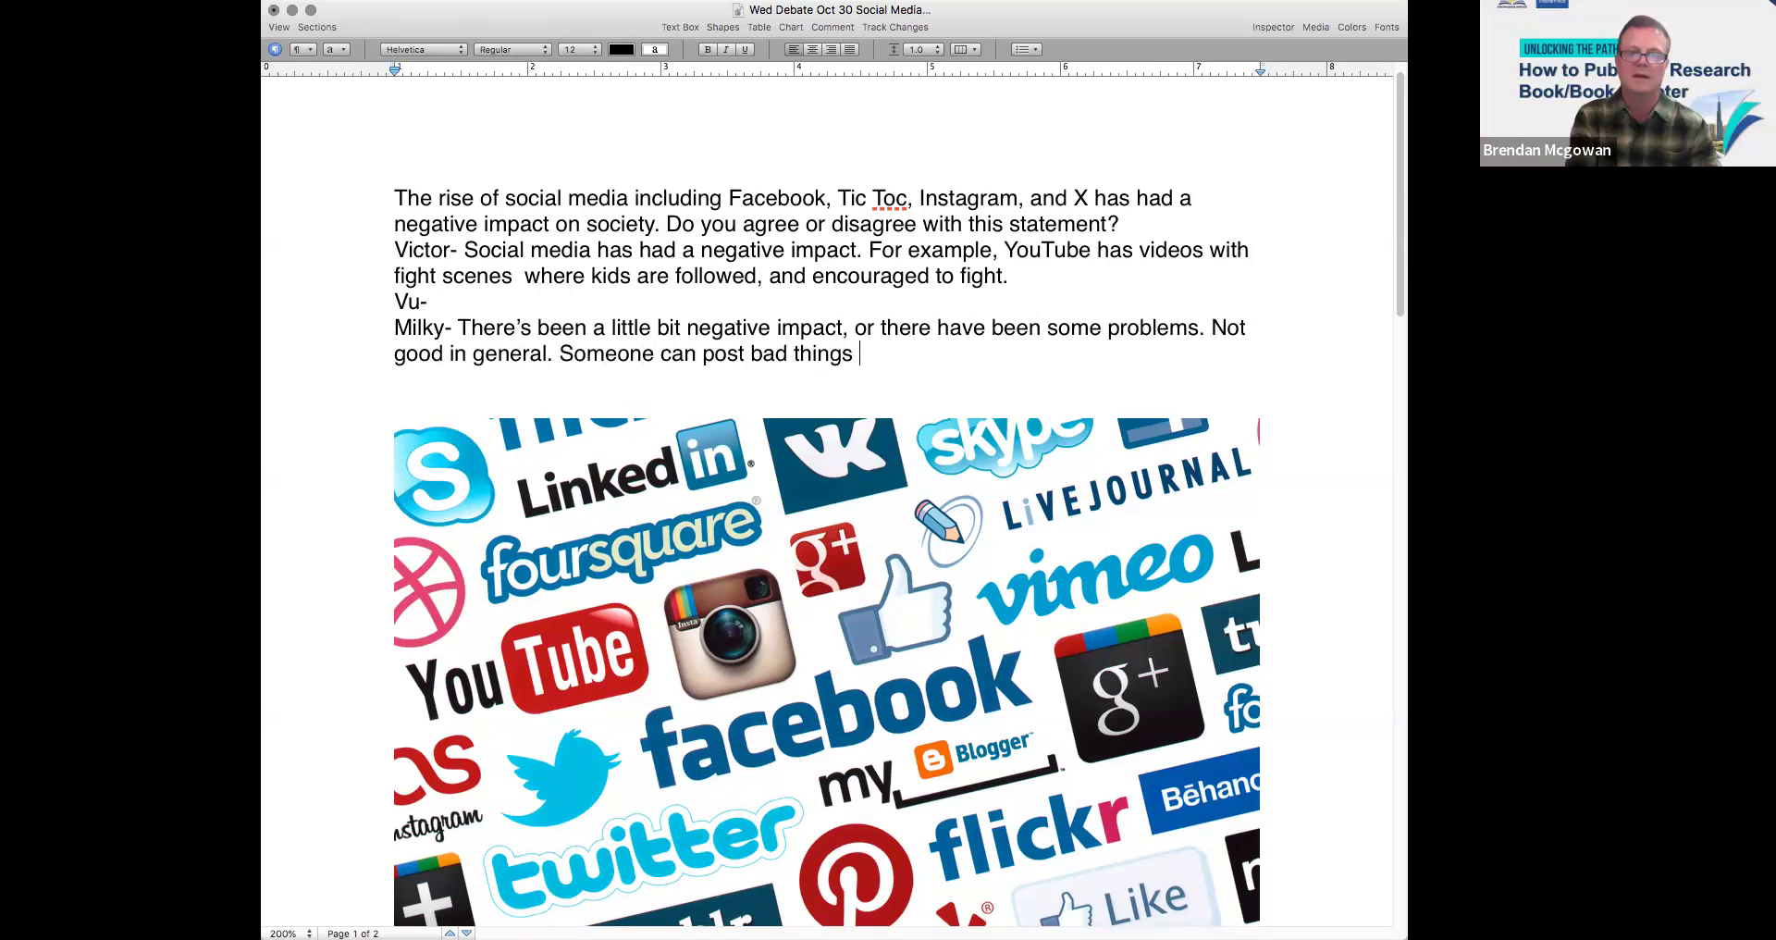
type("on it, but I probably ")
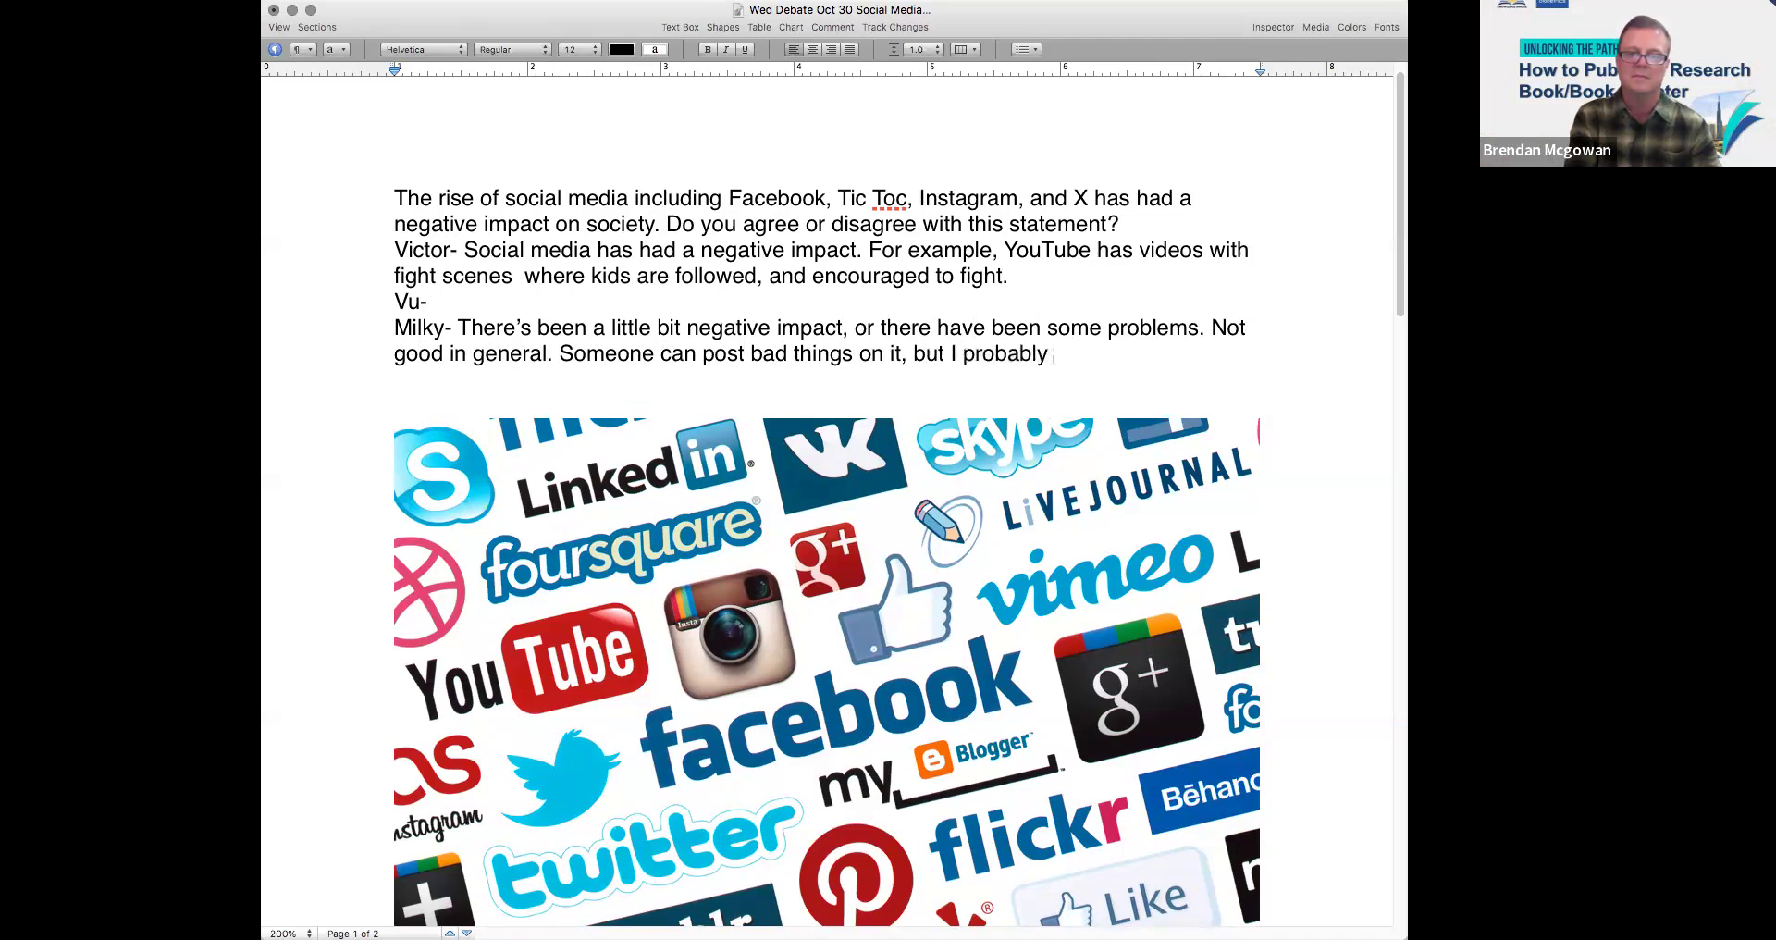
type("do not know ab")
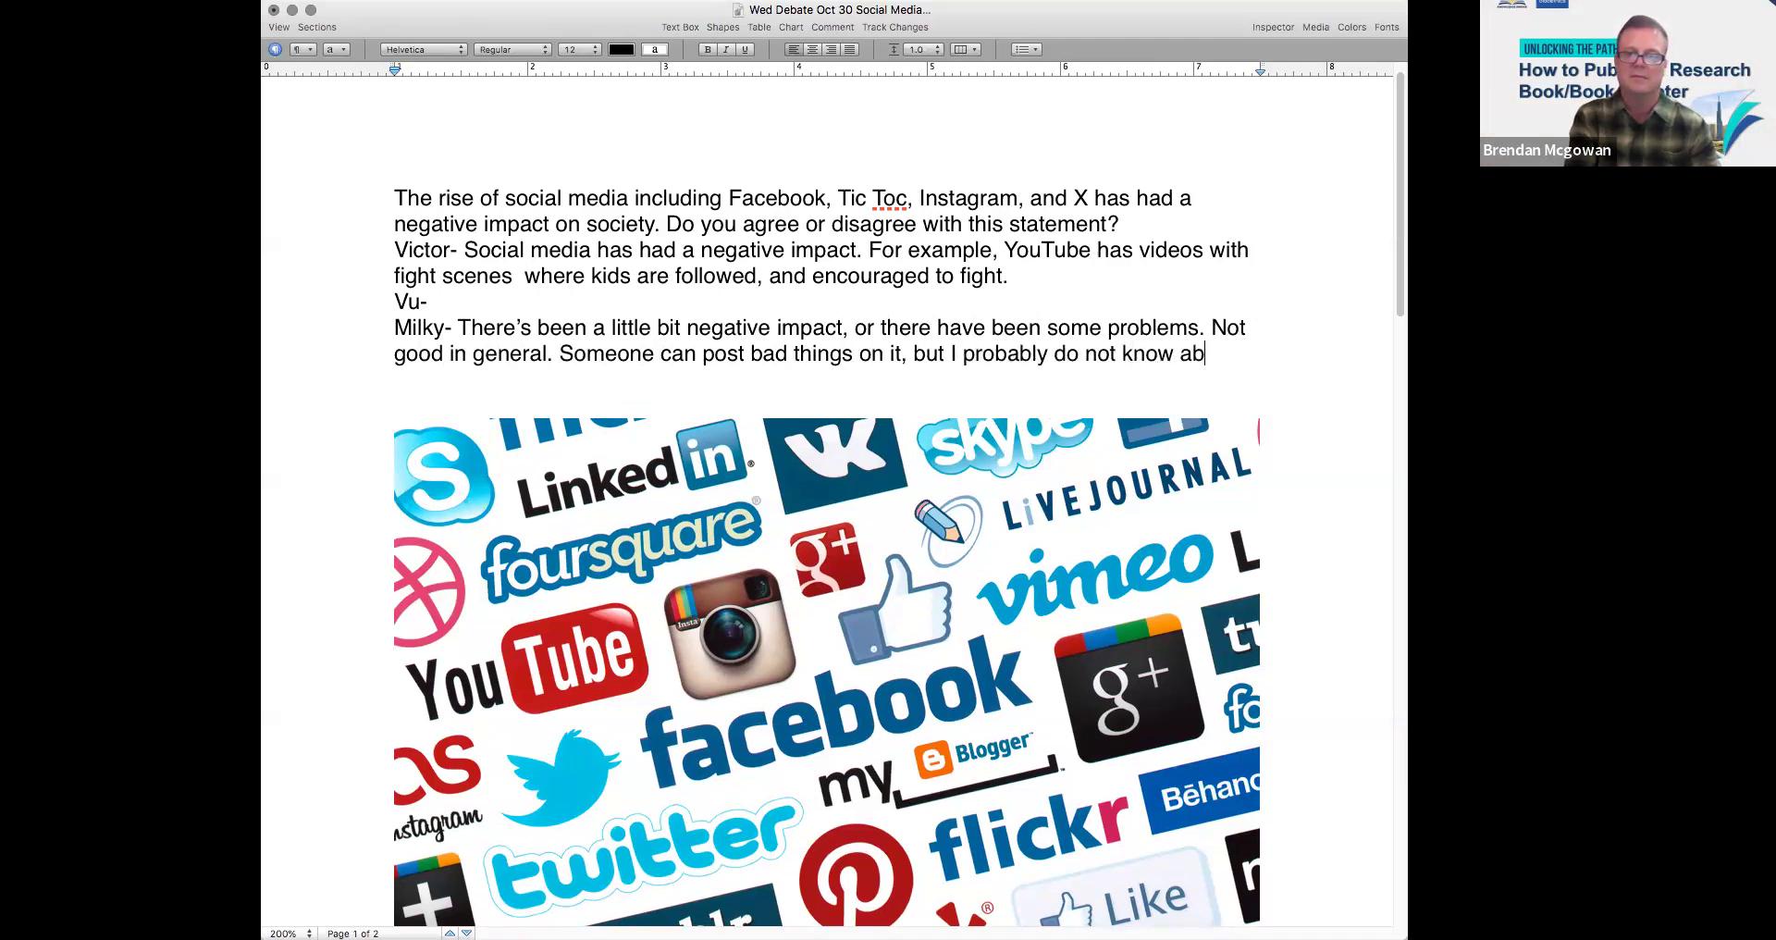
type("out it because")
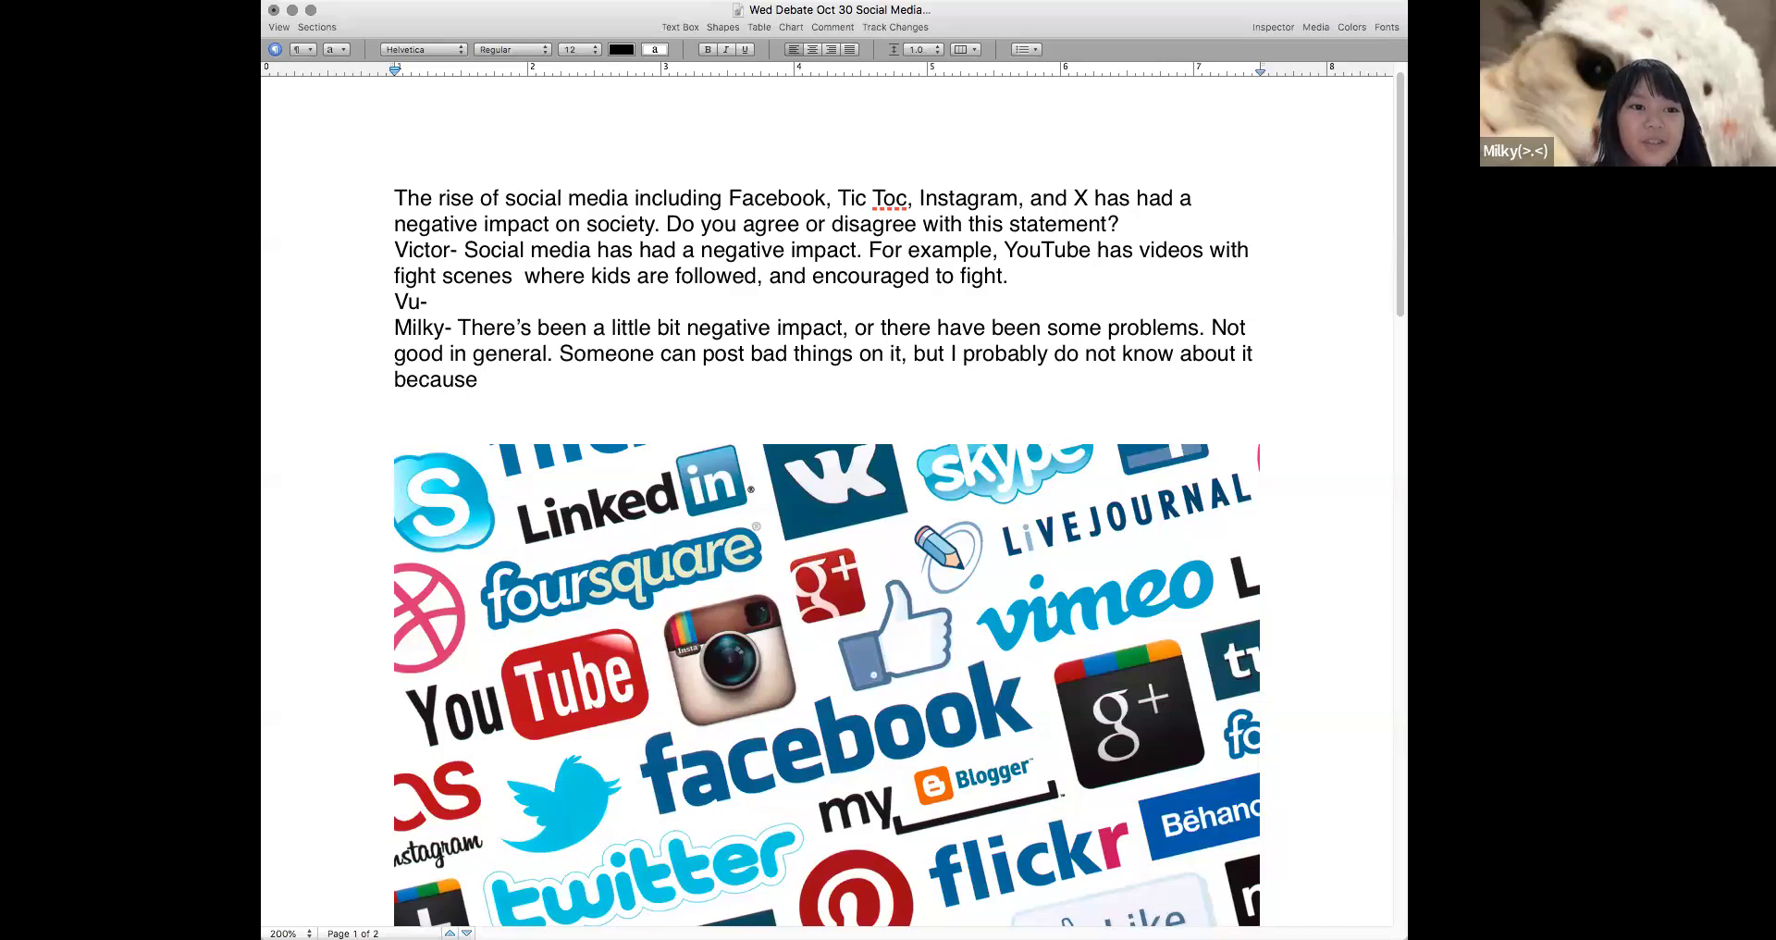
type("I c")
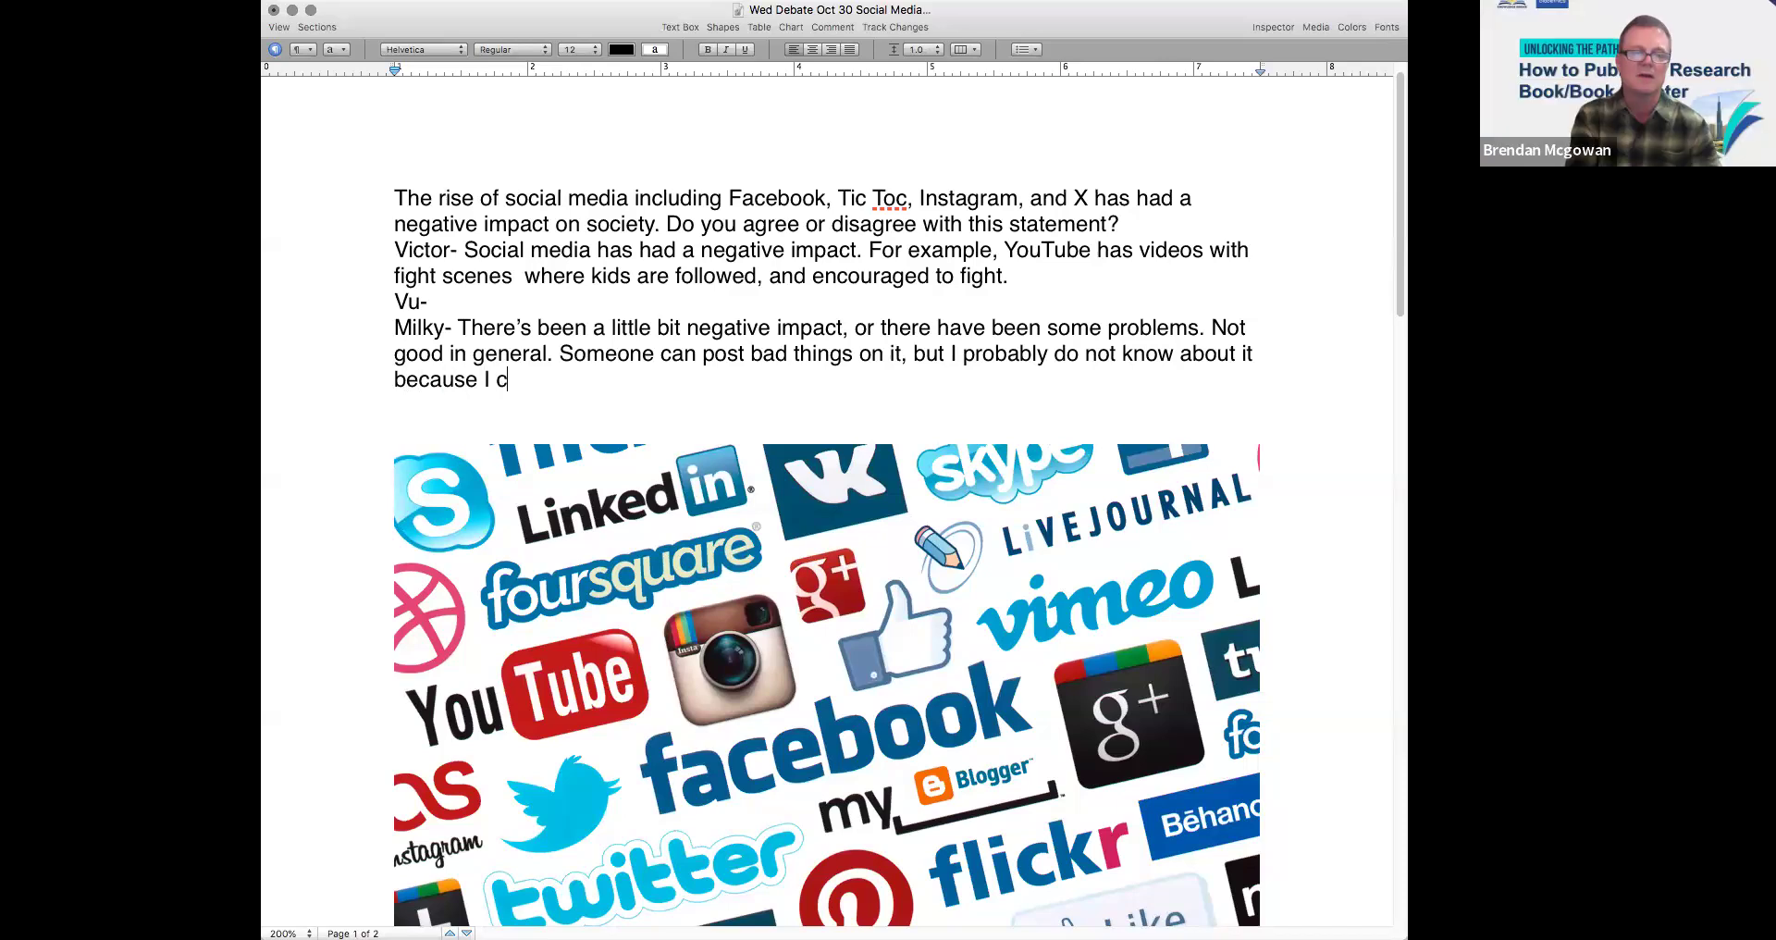
type("annot underst")
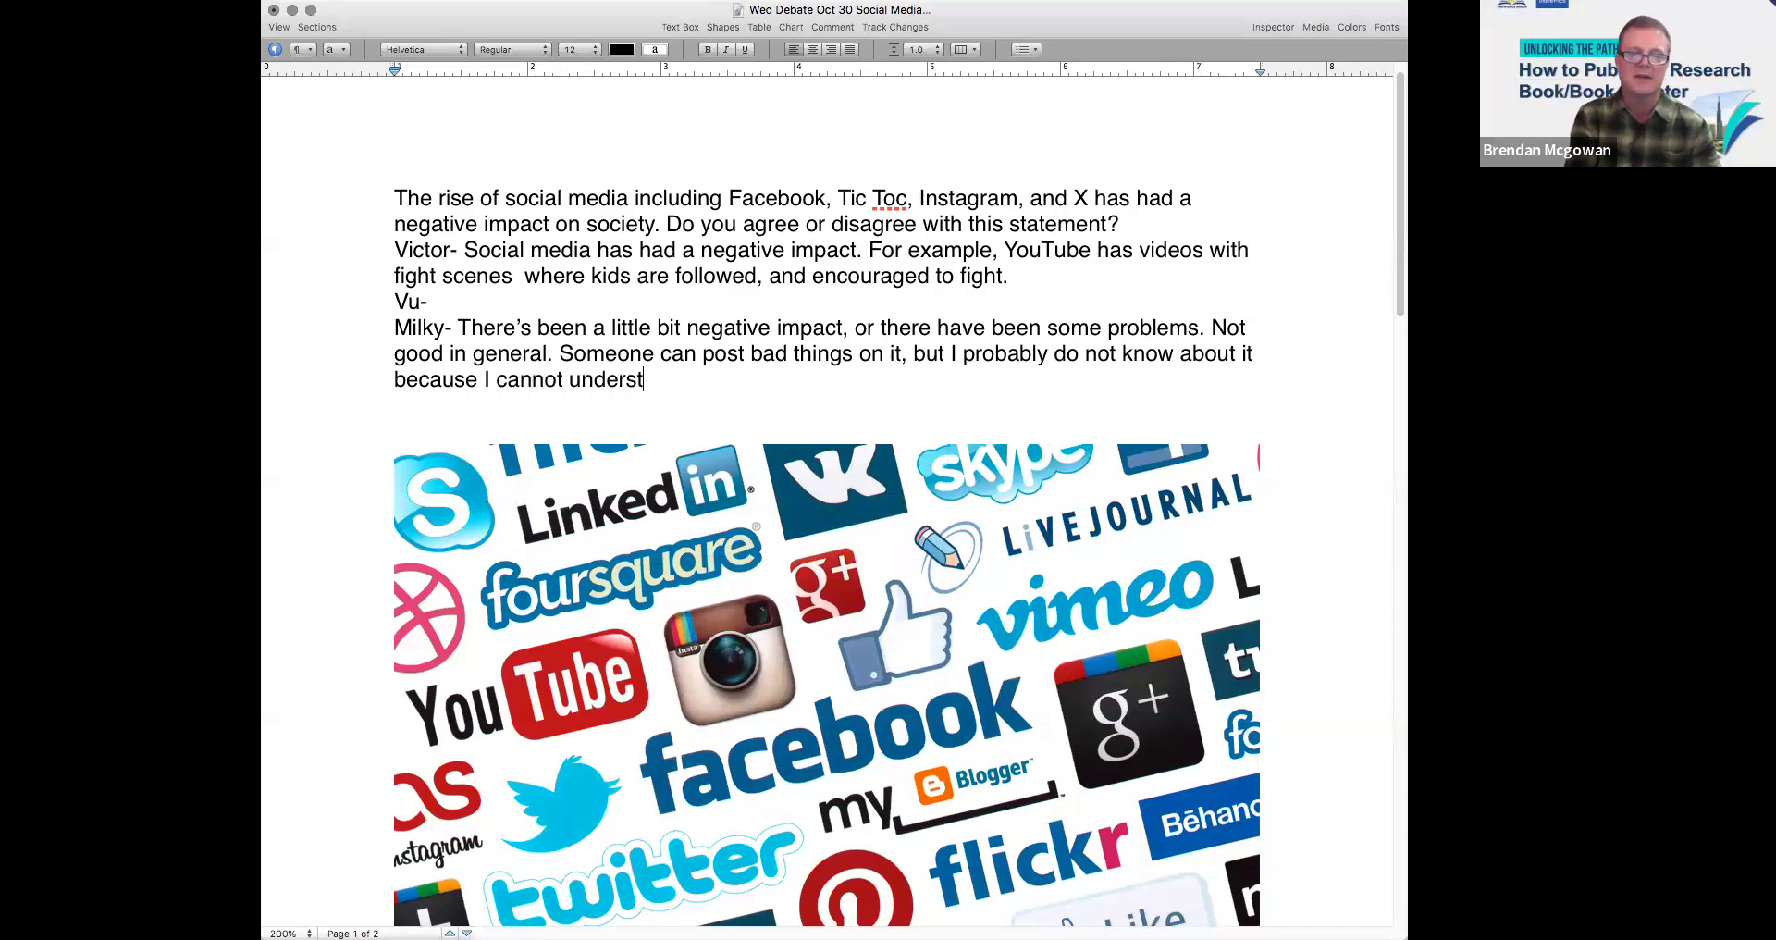
type("and it, so I don't use it.")
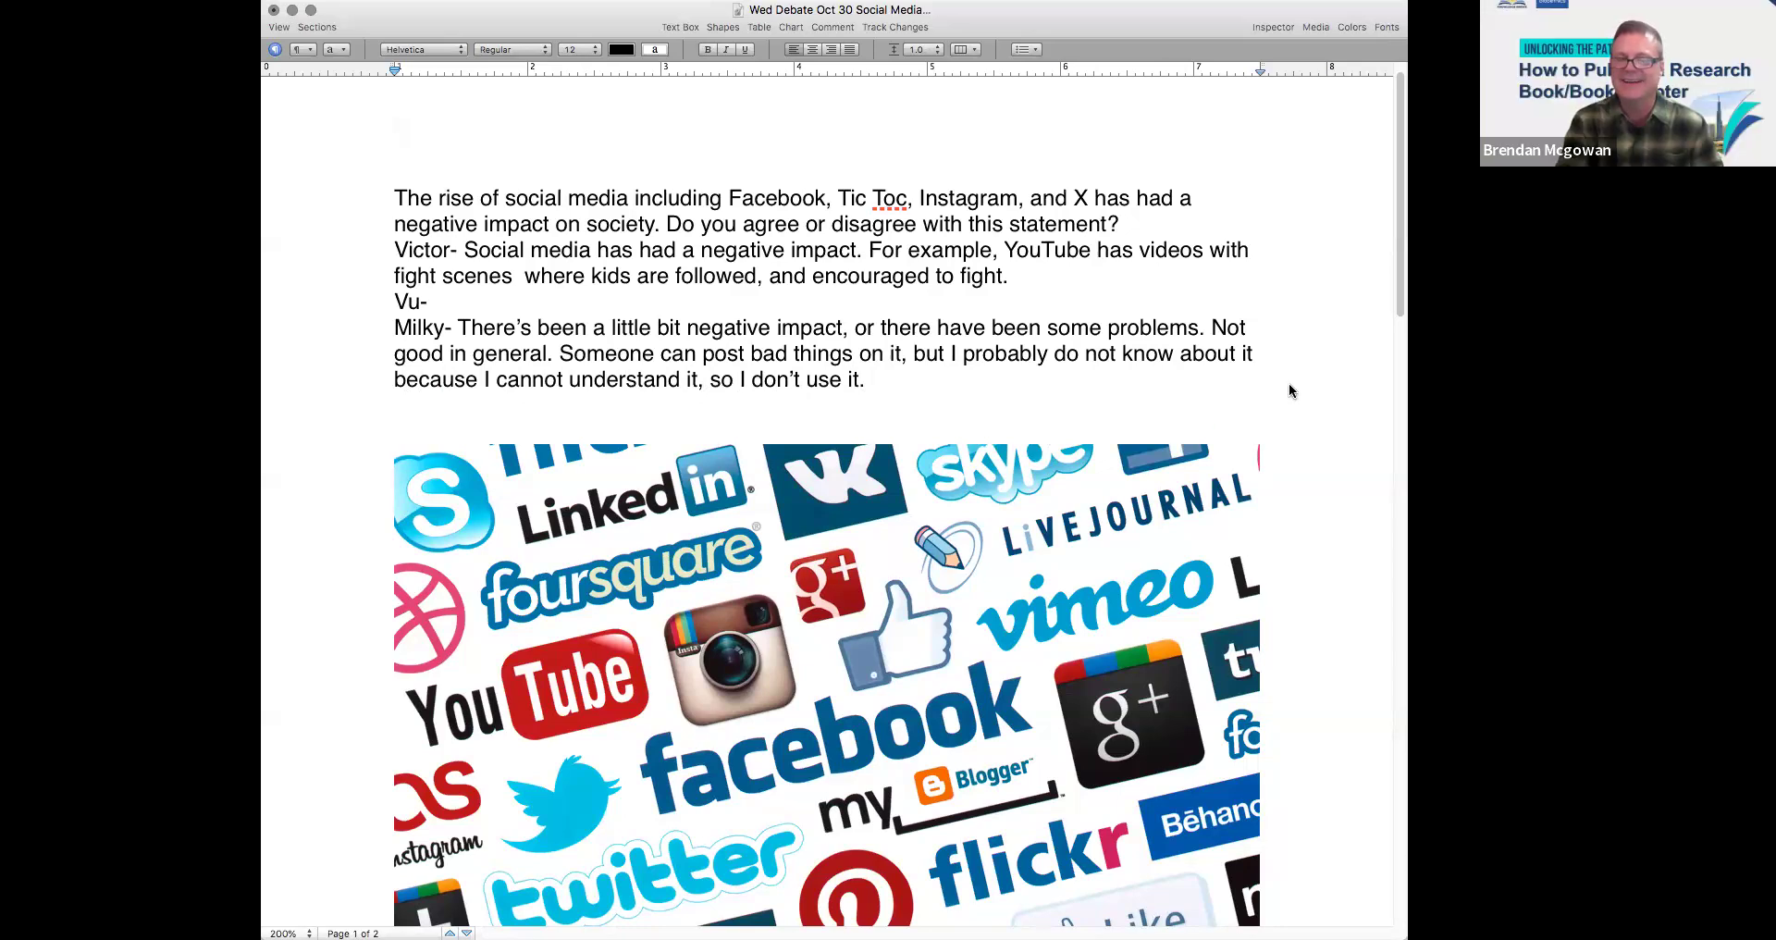
Step: Start the fourth student's answer on a new line, saying social media can harm our health
left_click(906, 384)
key("Return")
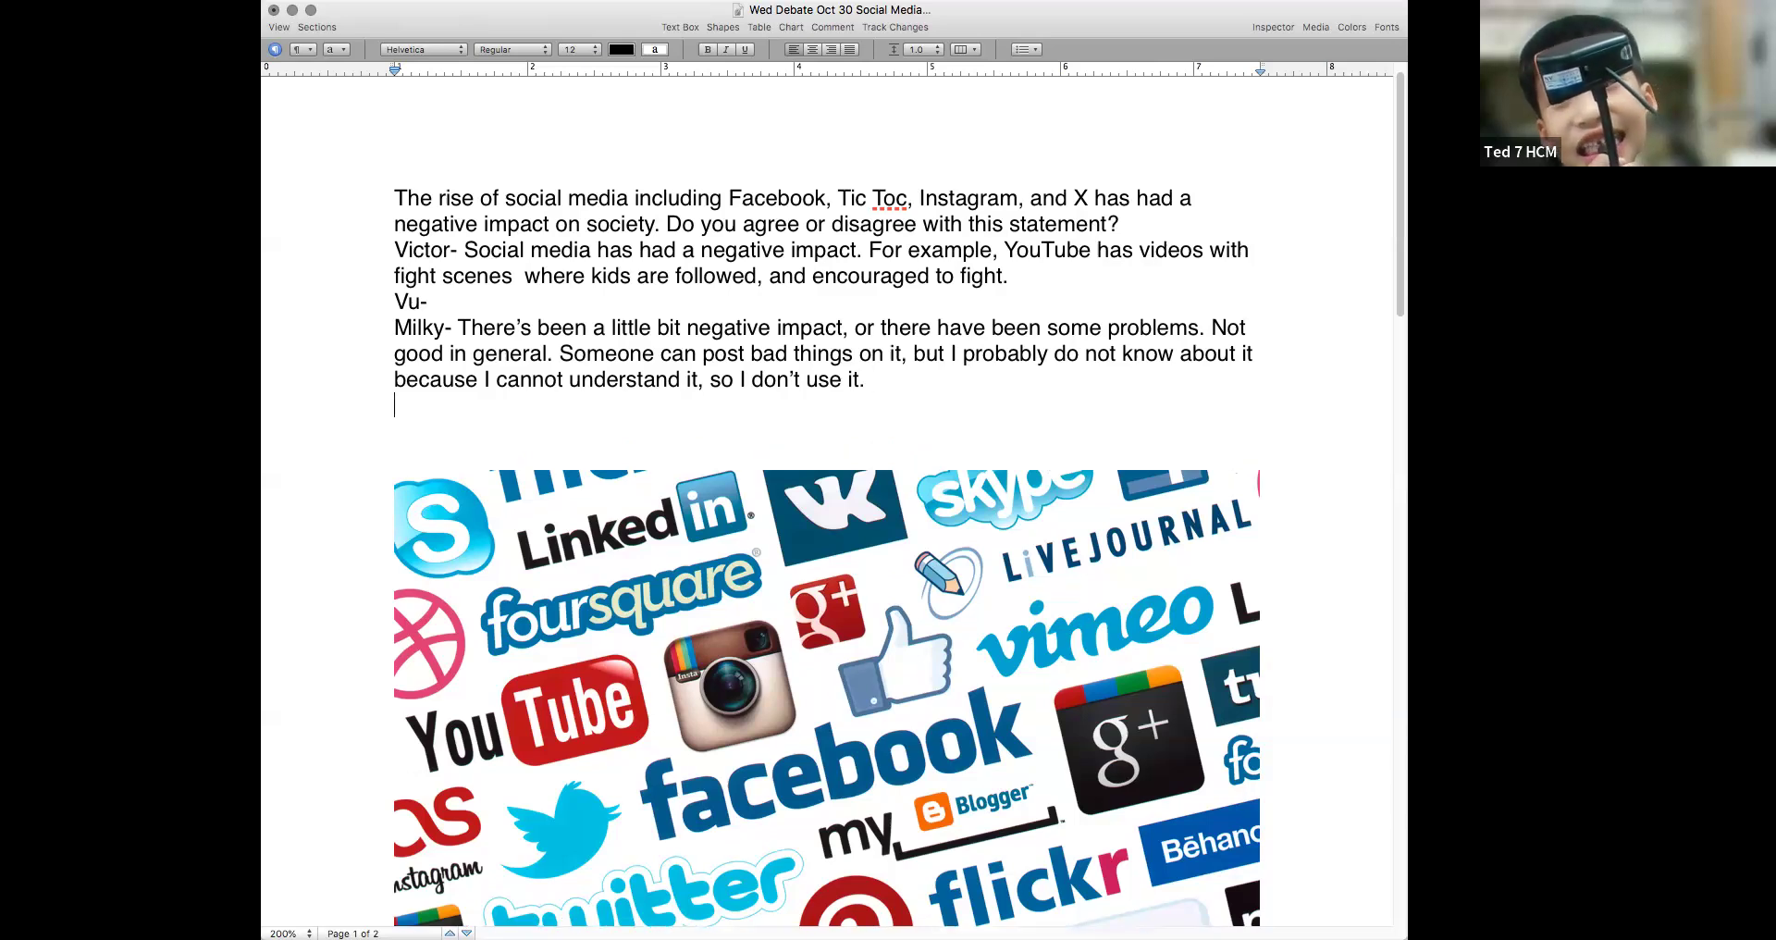
type("IVY-")
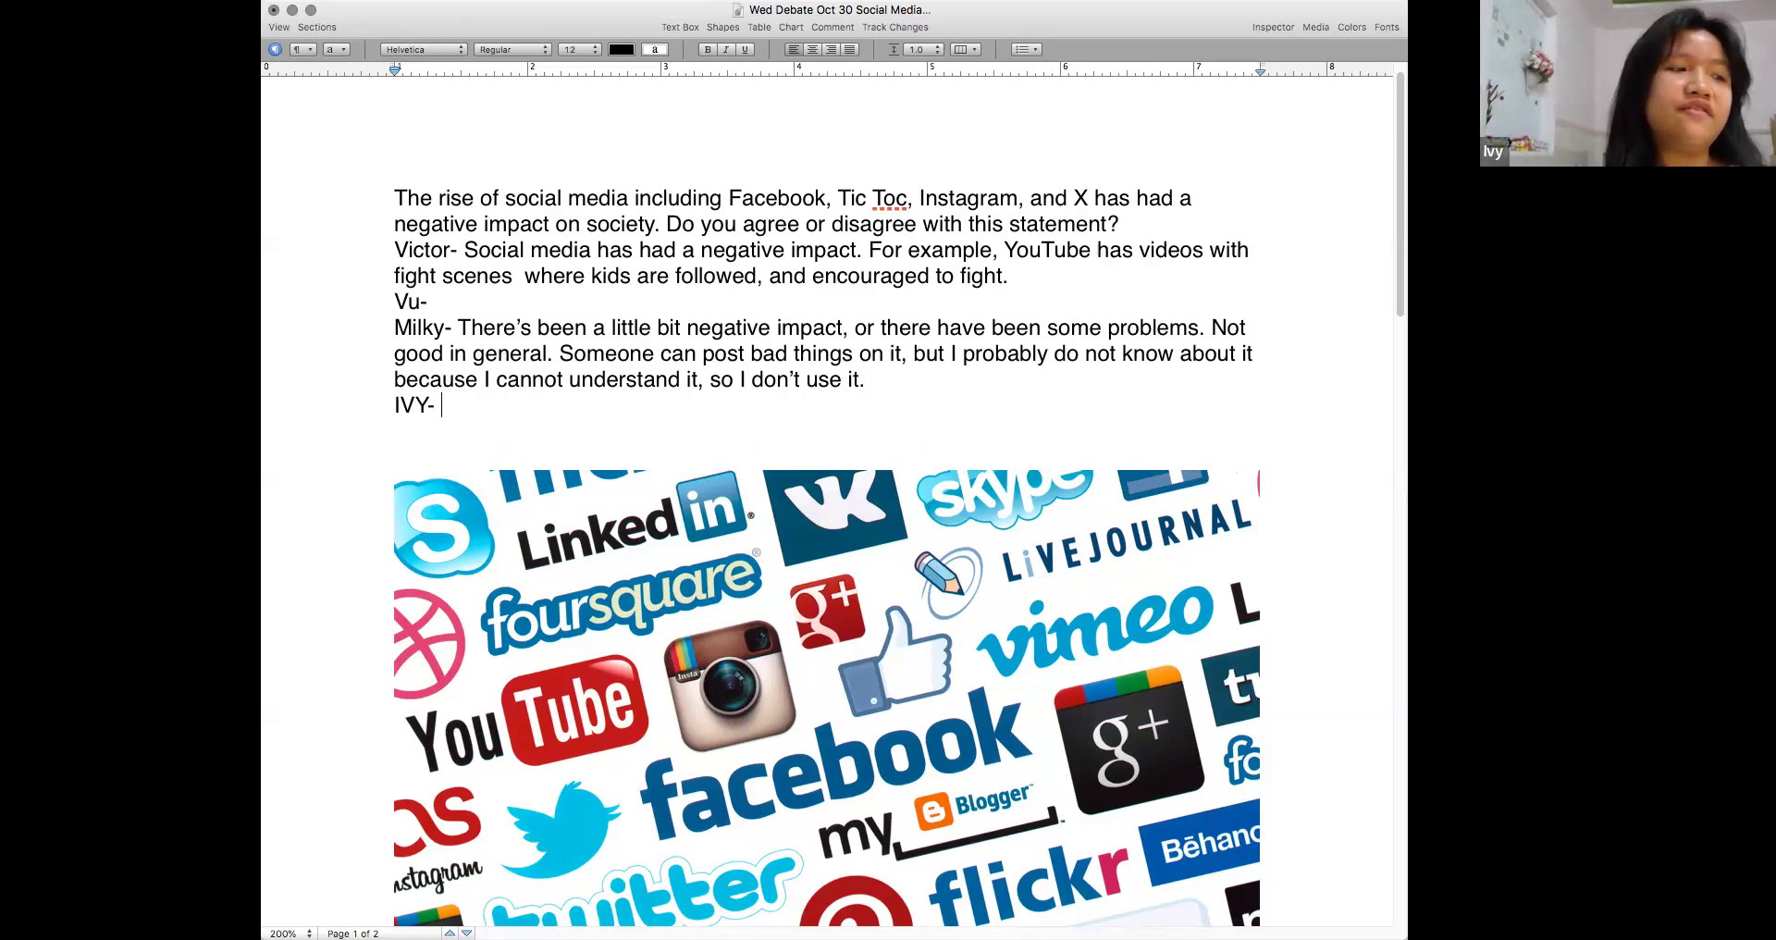
type("First, ")
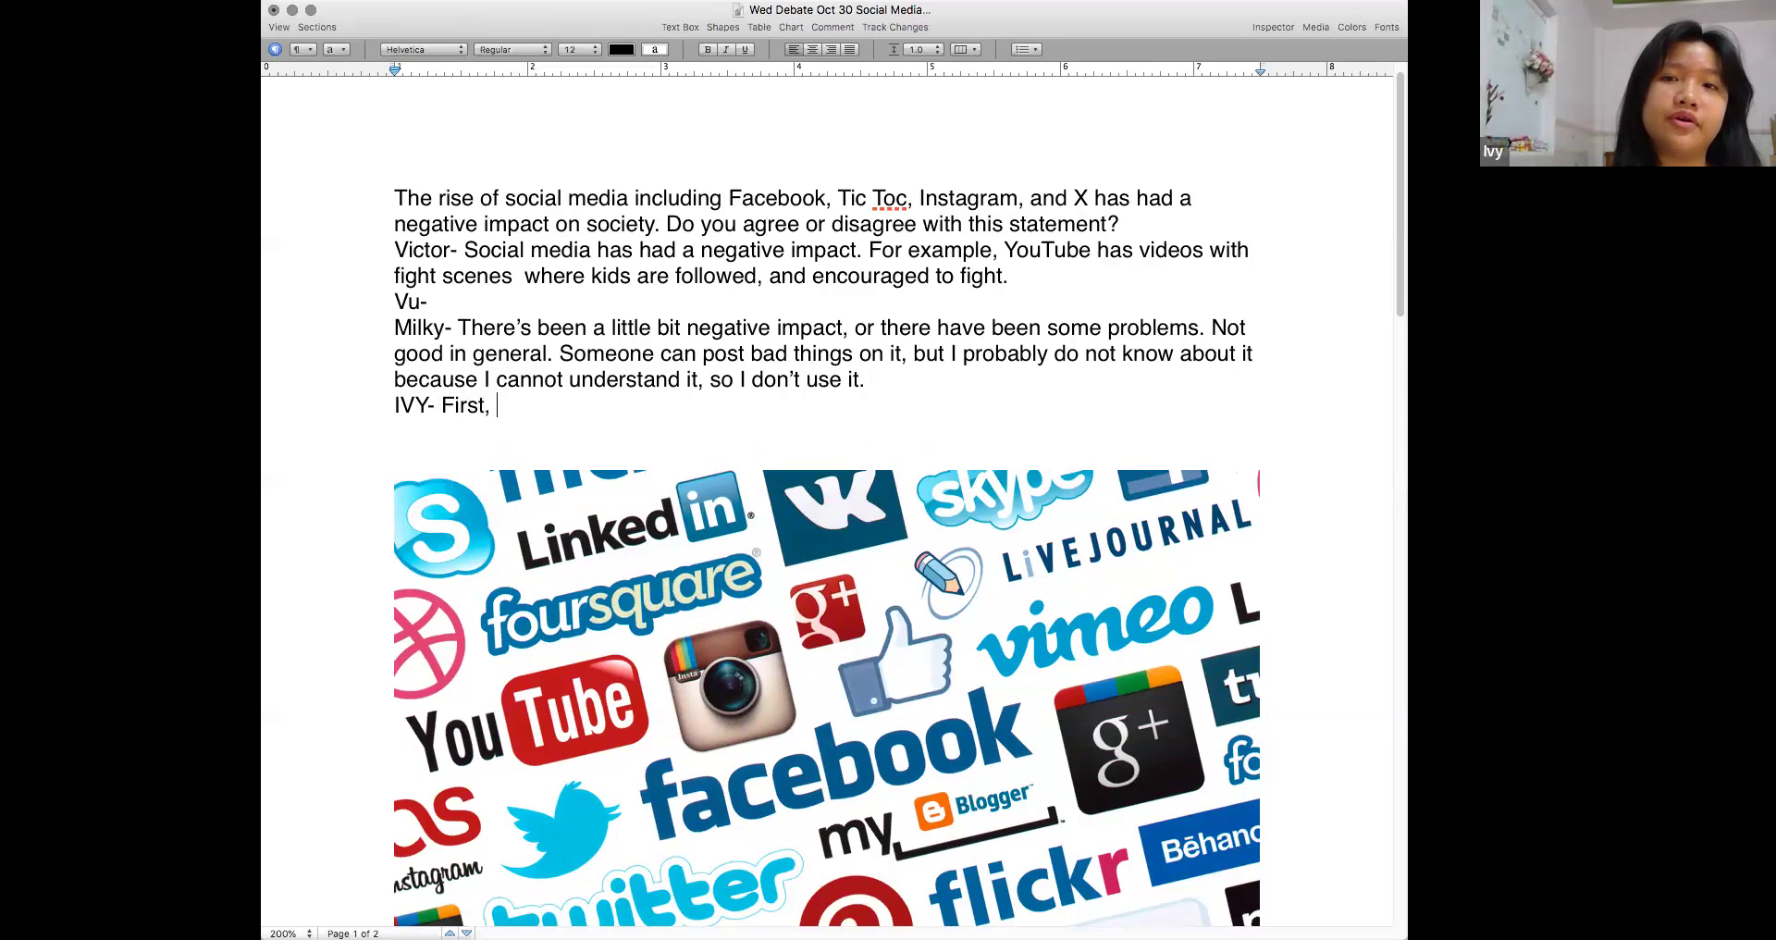
type("it can be ")
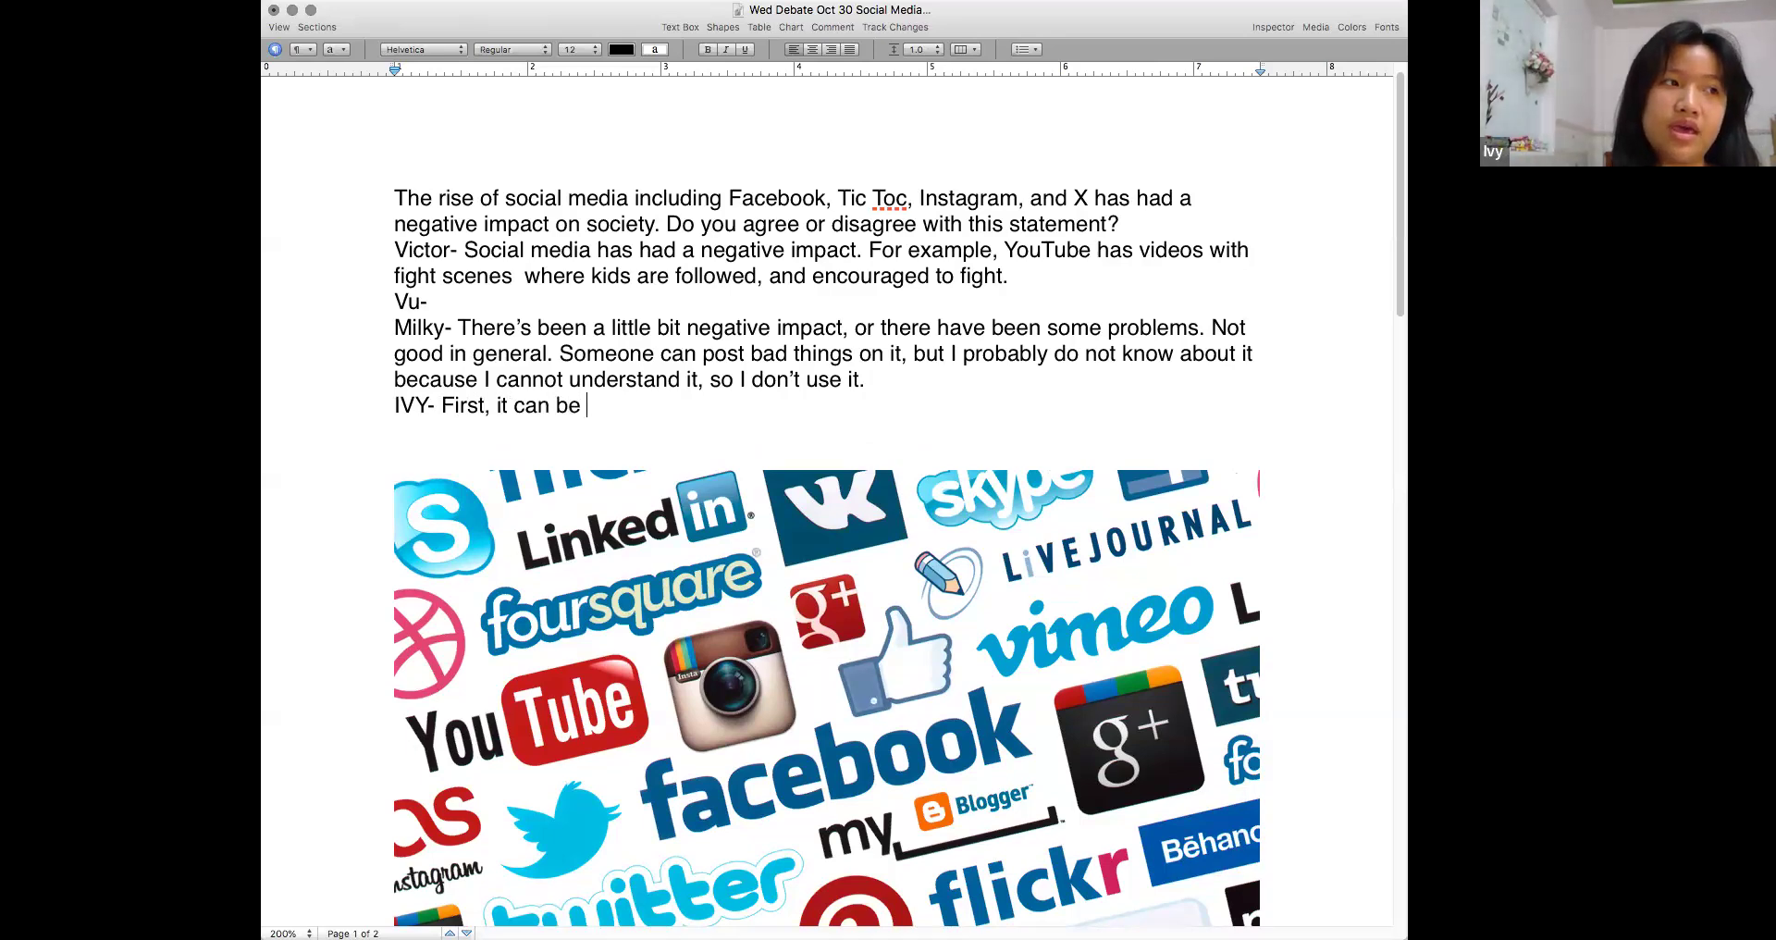
type("harmful fo")
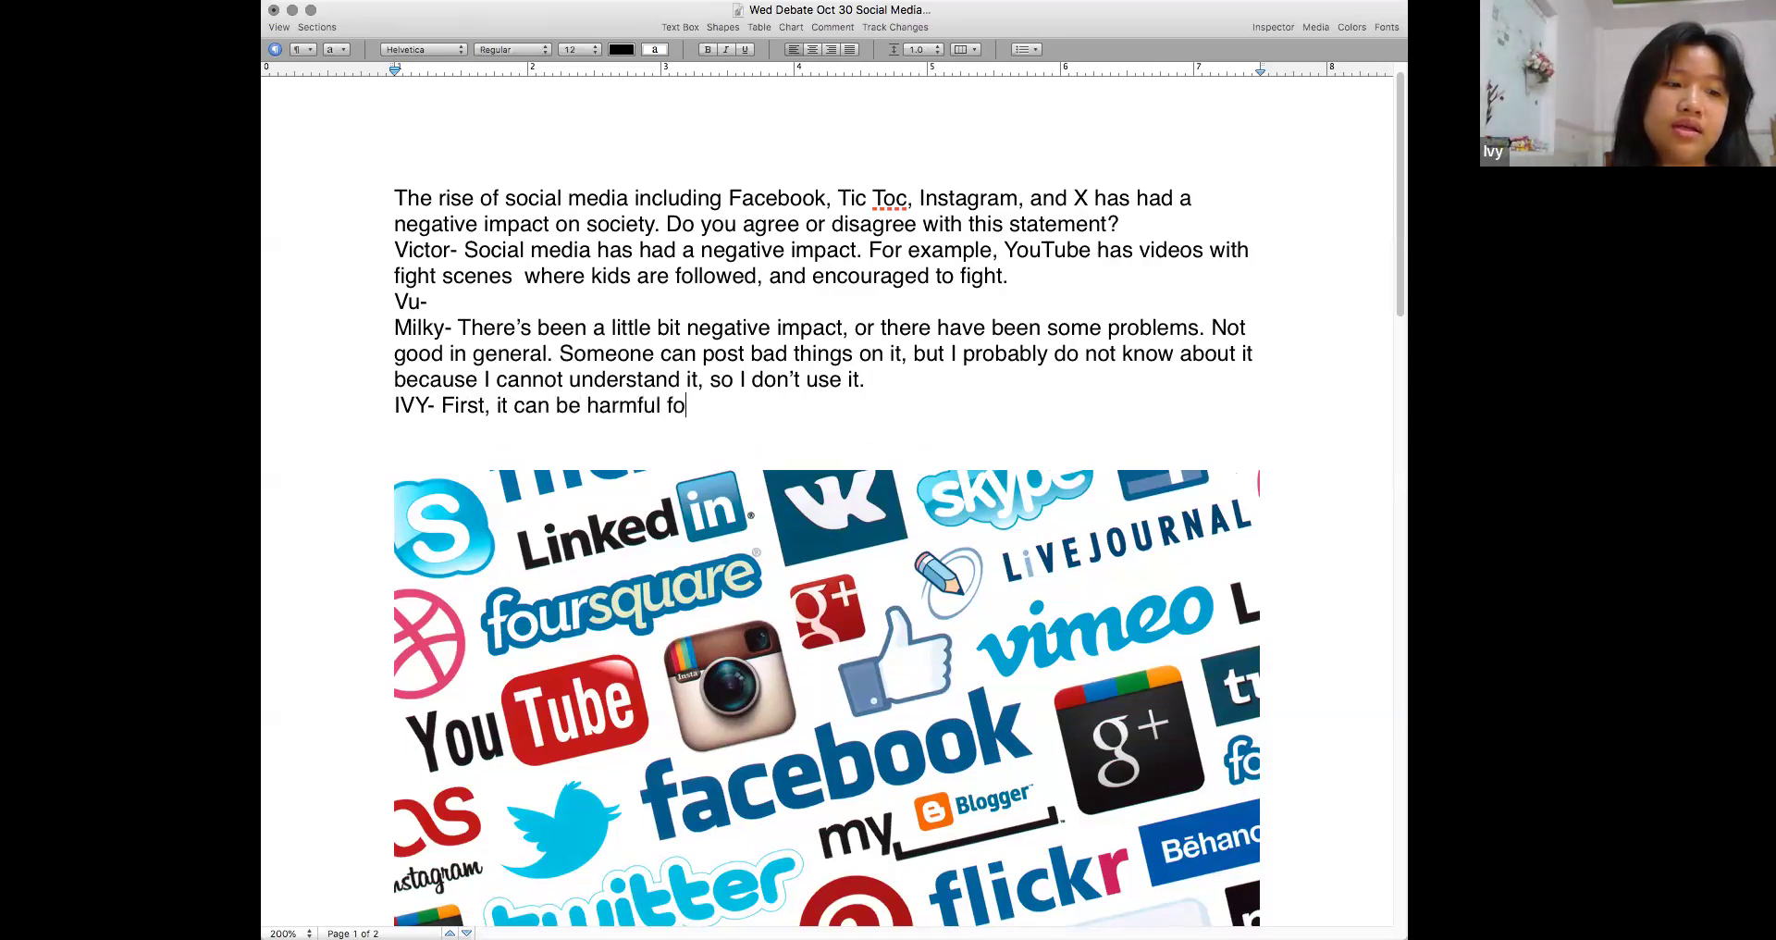
type("r our hta")
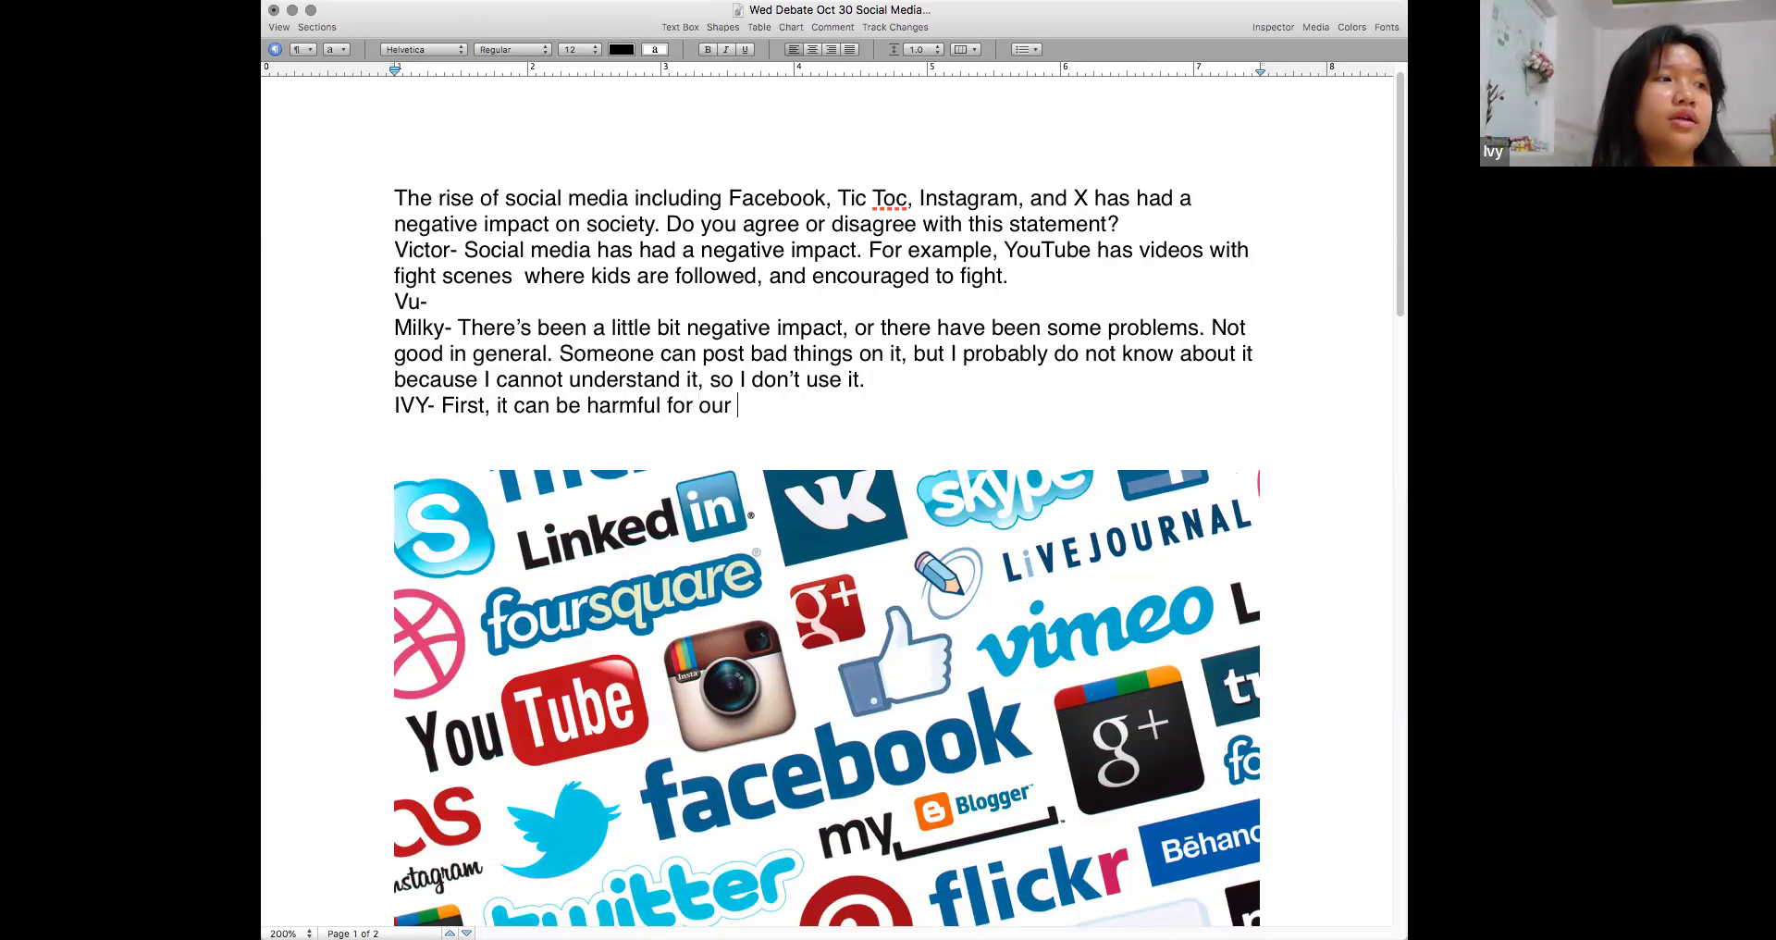
key("BackSpace")
key("BackSpace")
type("ealthy")
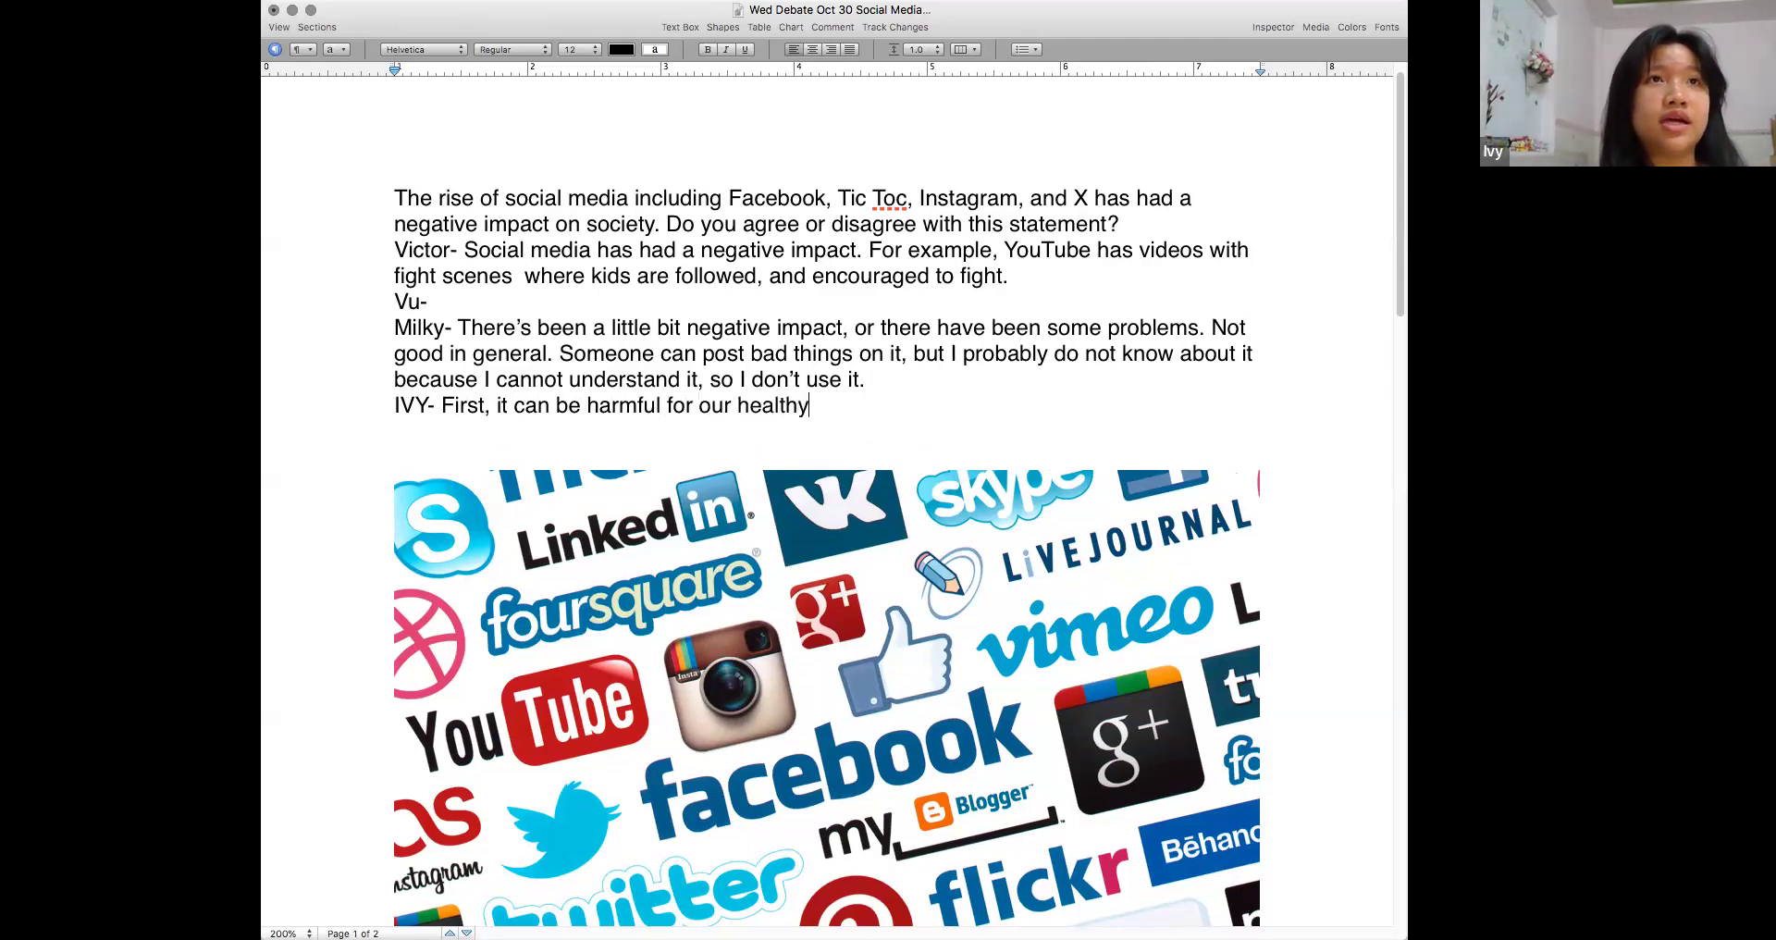
key("BackSpace")
type(". I")
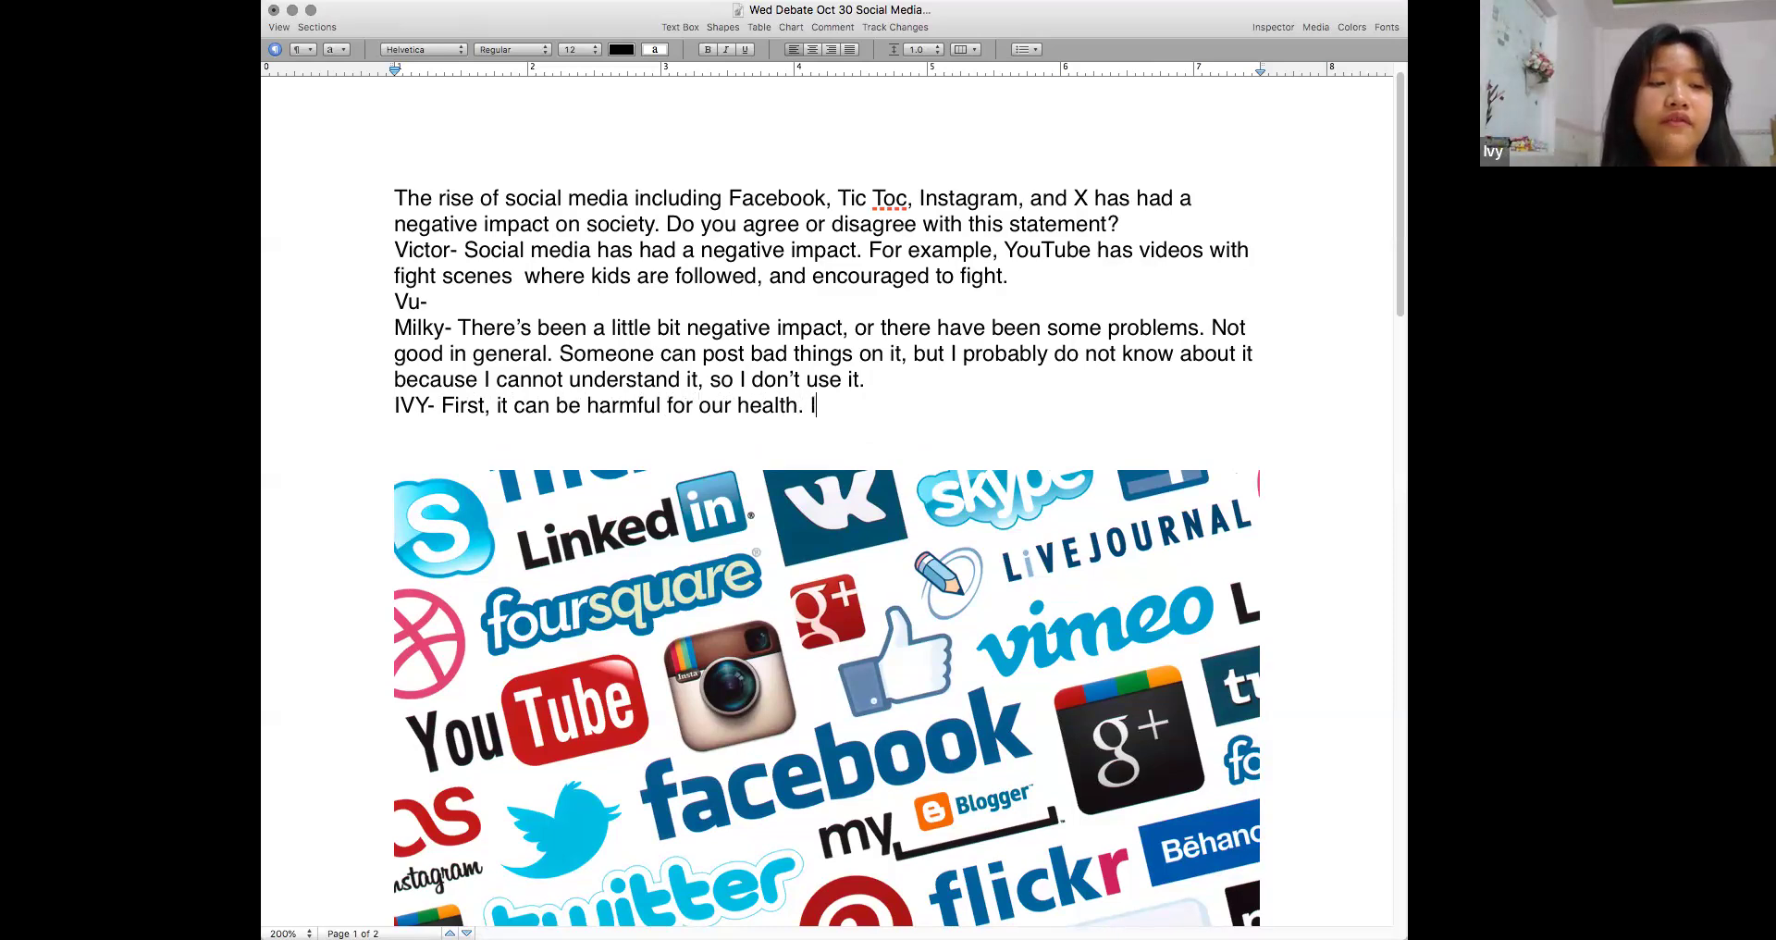
type("t can affe")
Step: Continue the answer: it affects study habits, damages eyes, and gets the brain used to screens
key("BackSpace")
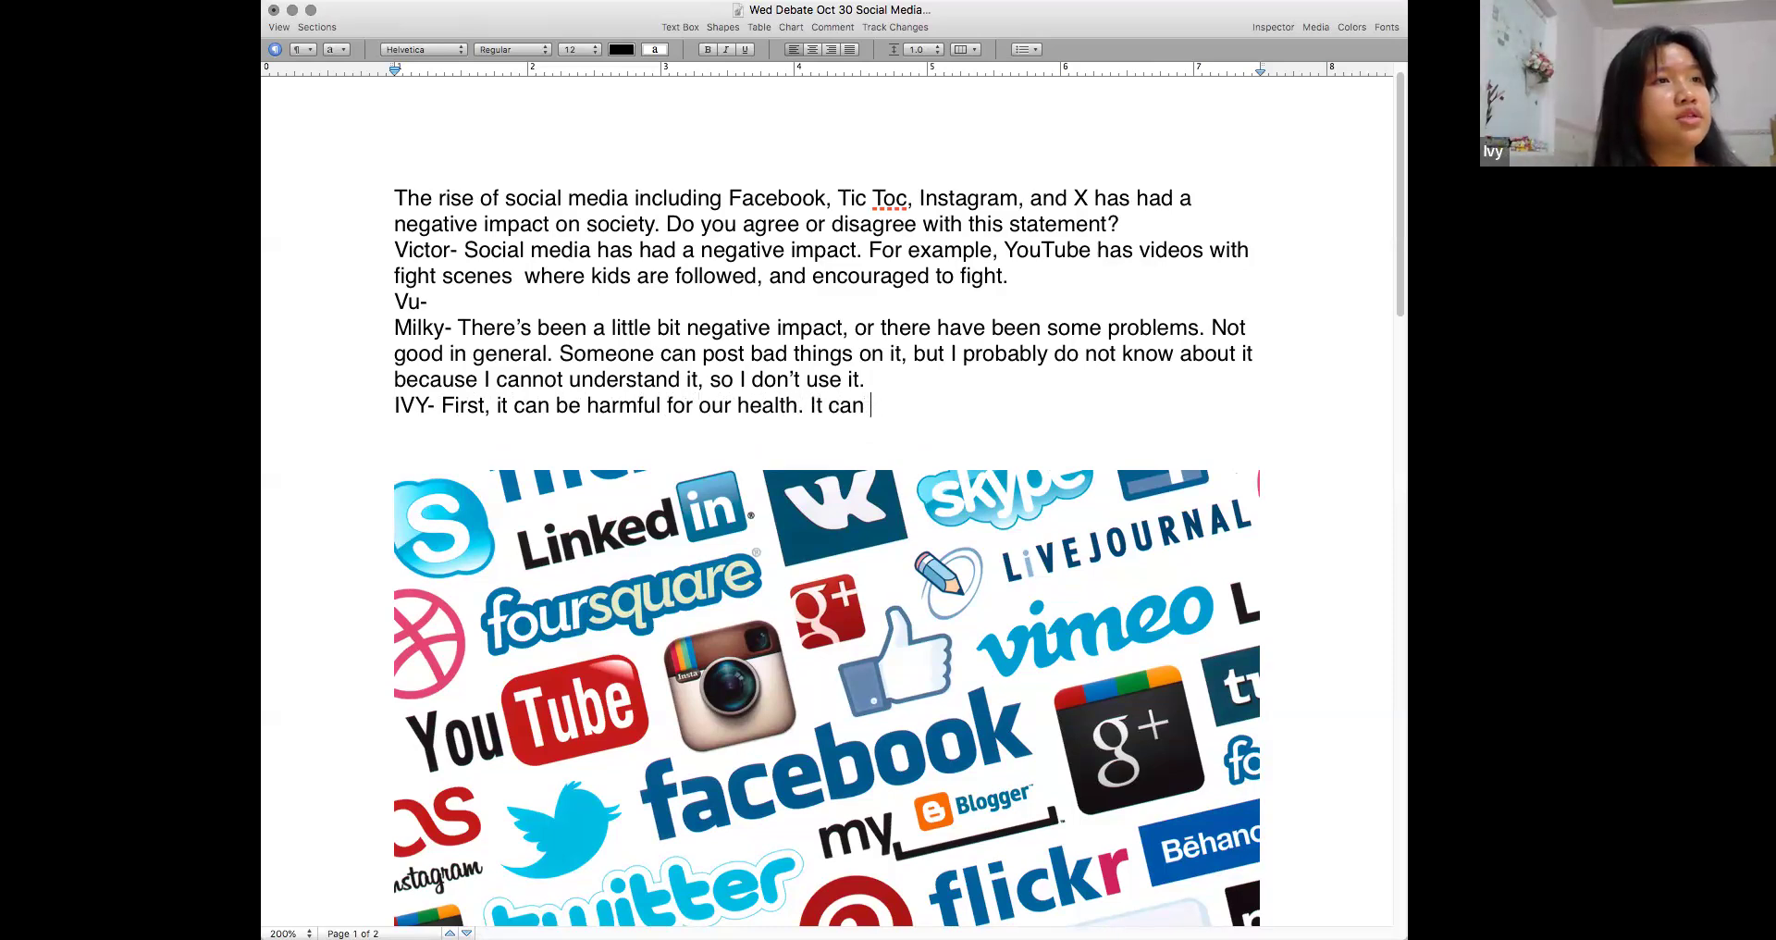
type("affect our s")
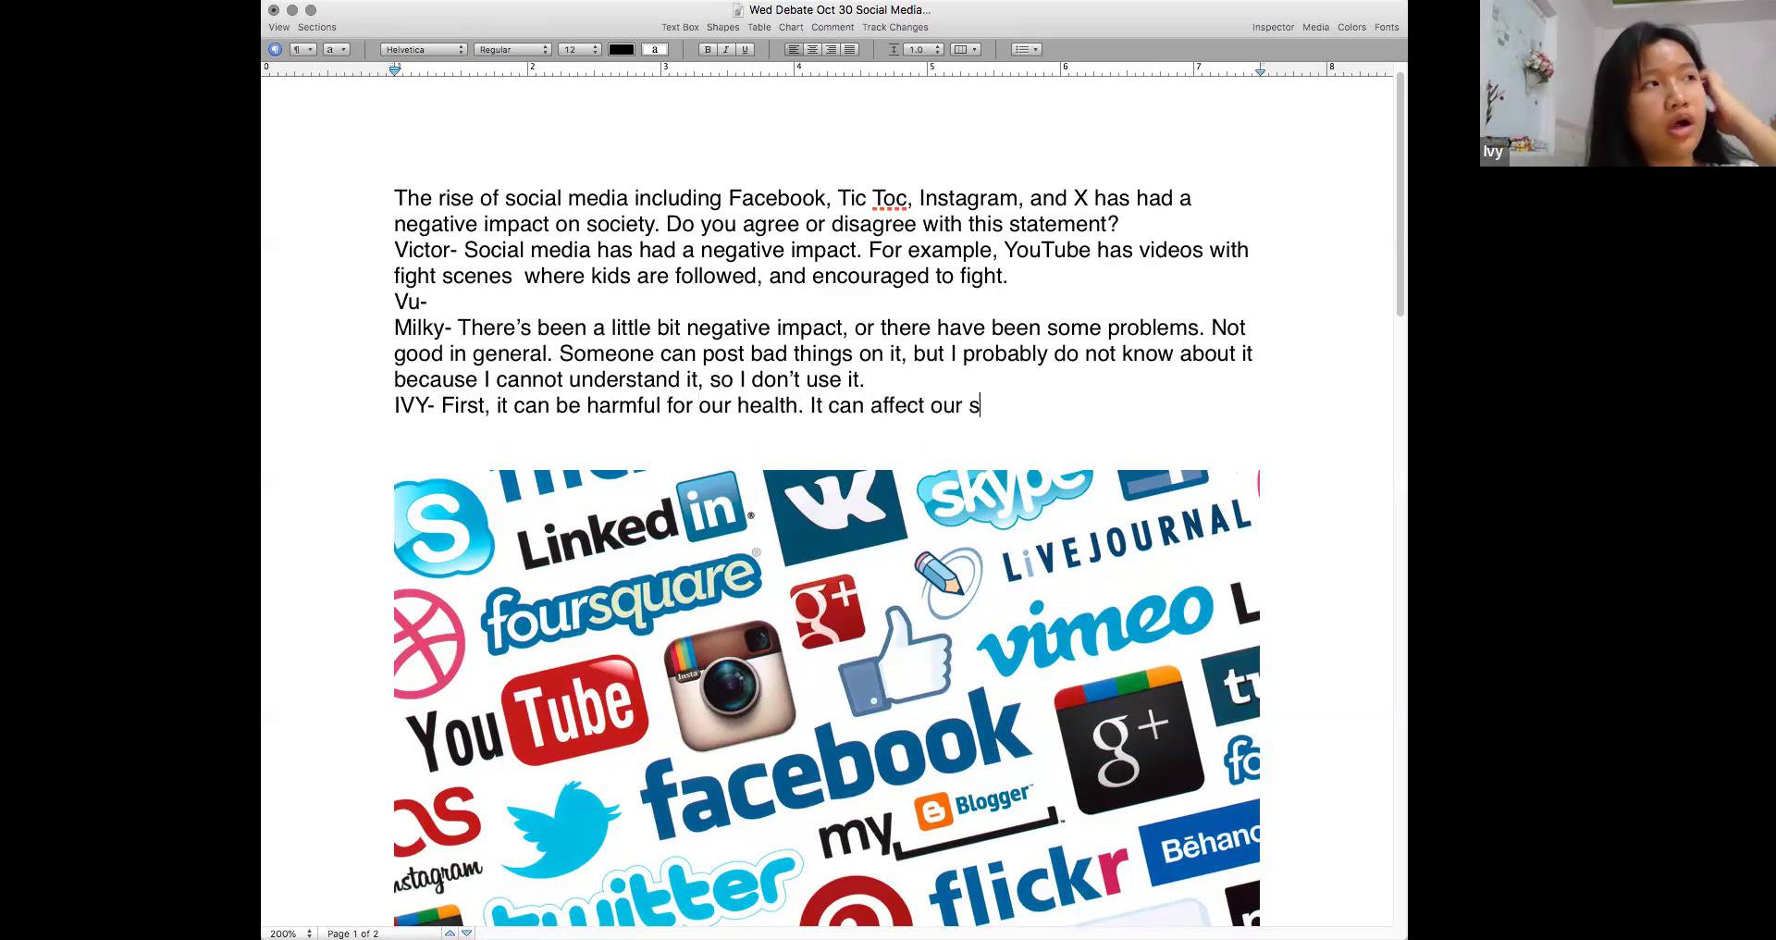
type("tudy habit")
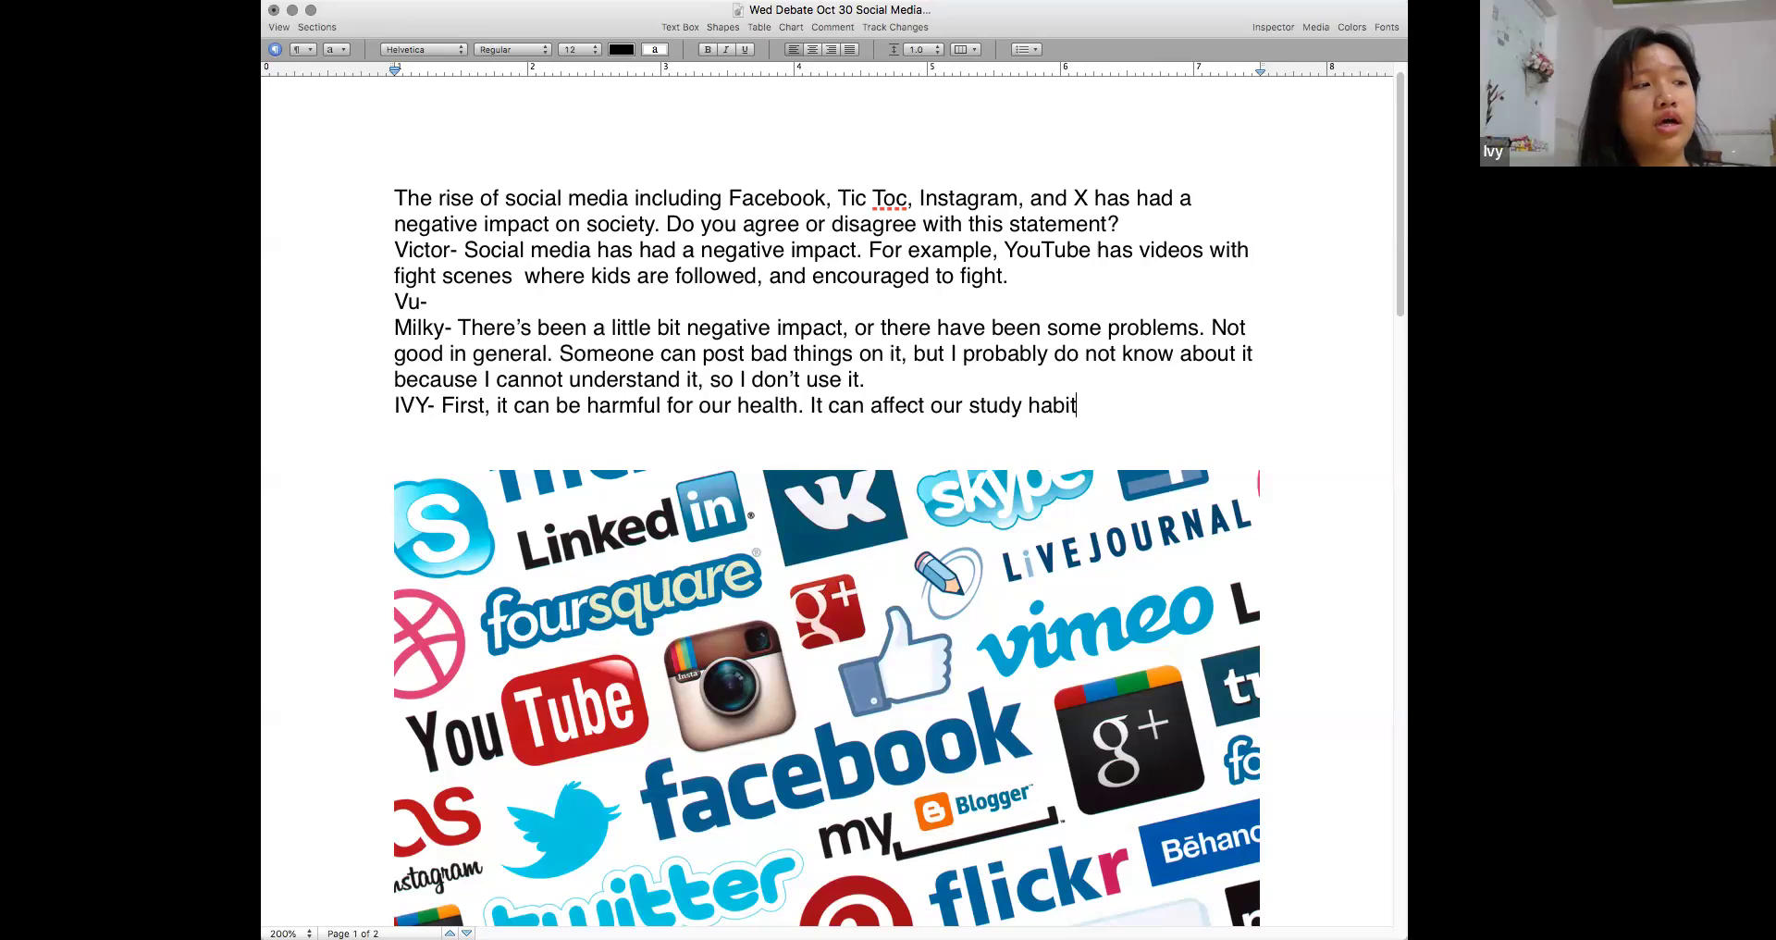
type("s. This ")
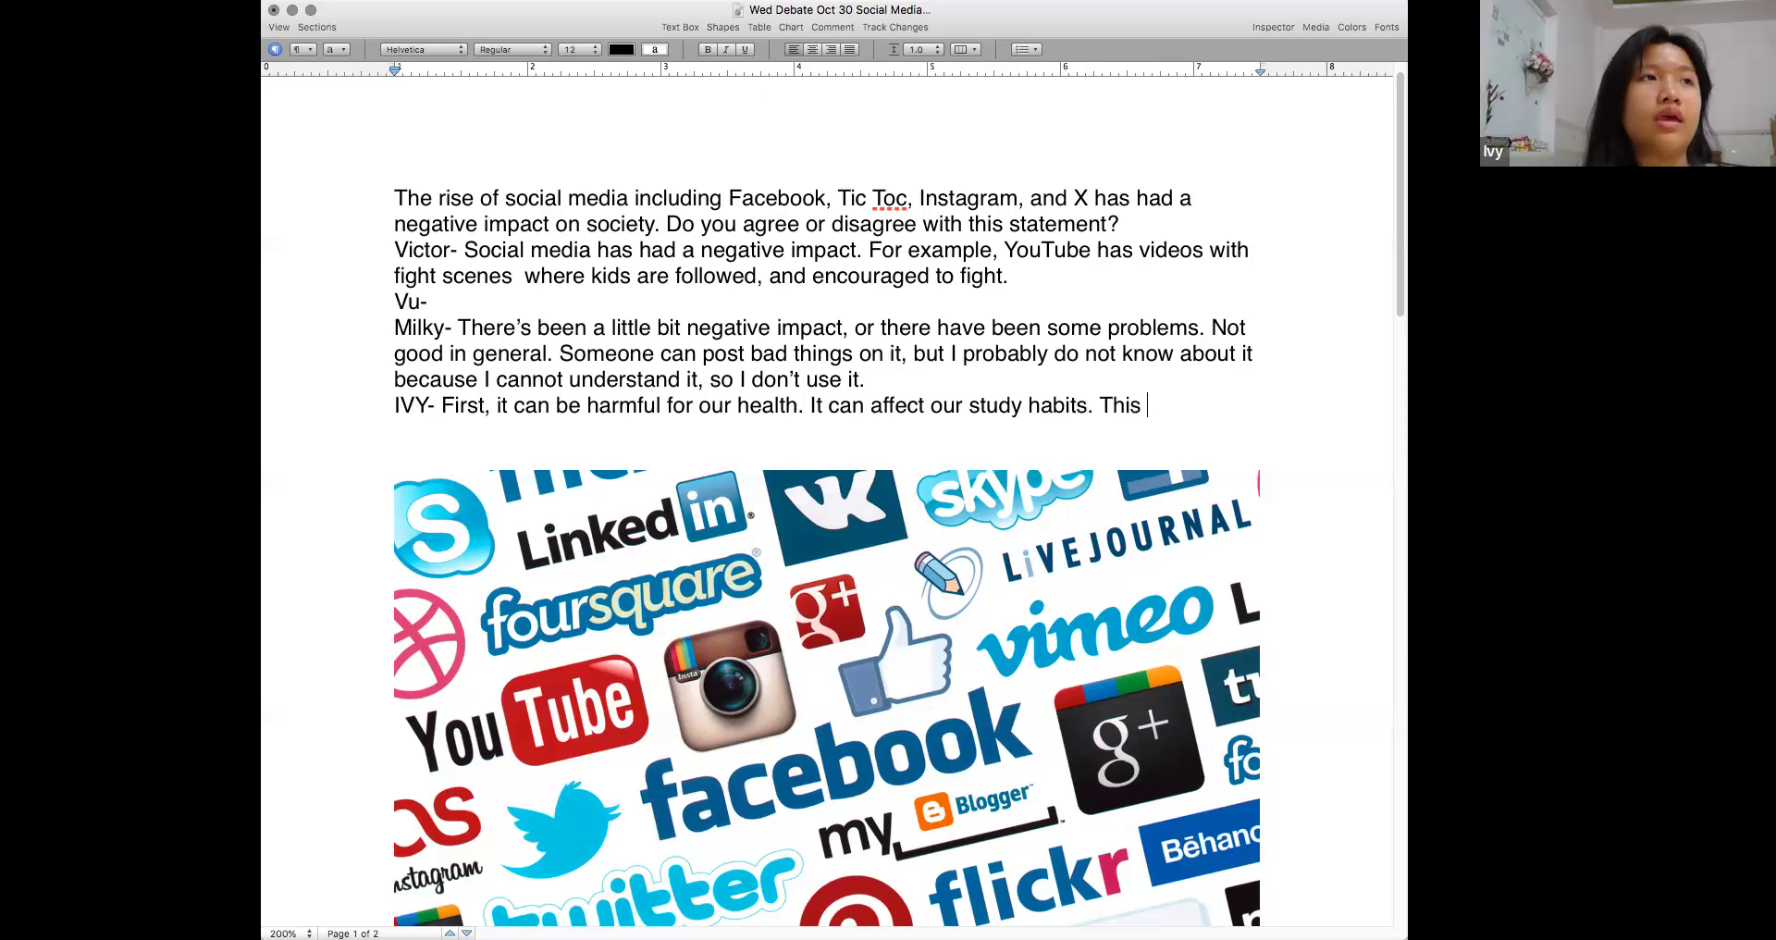
type("happens when ")
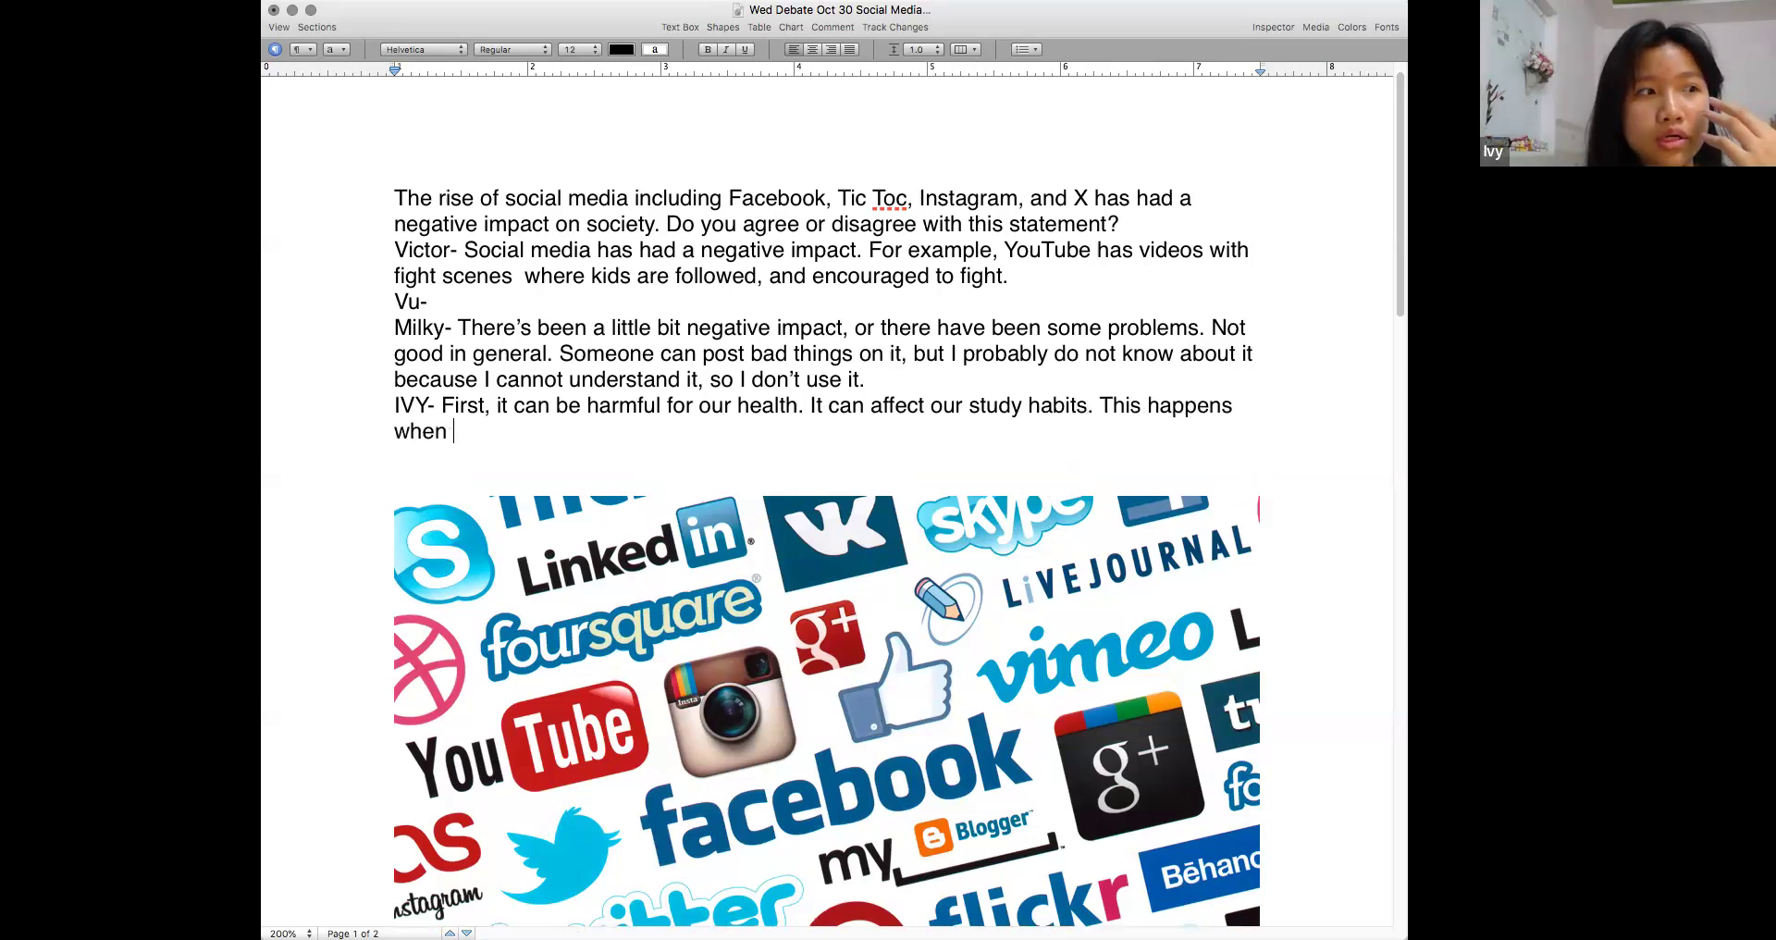
type("someone i")
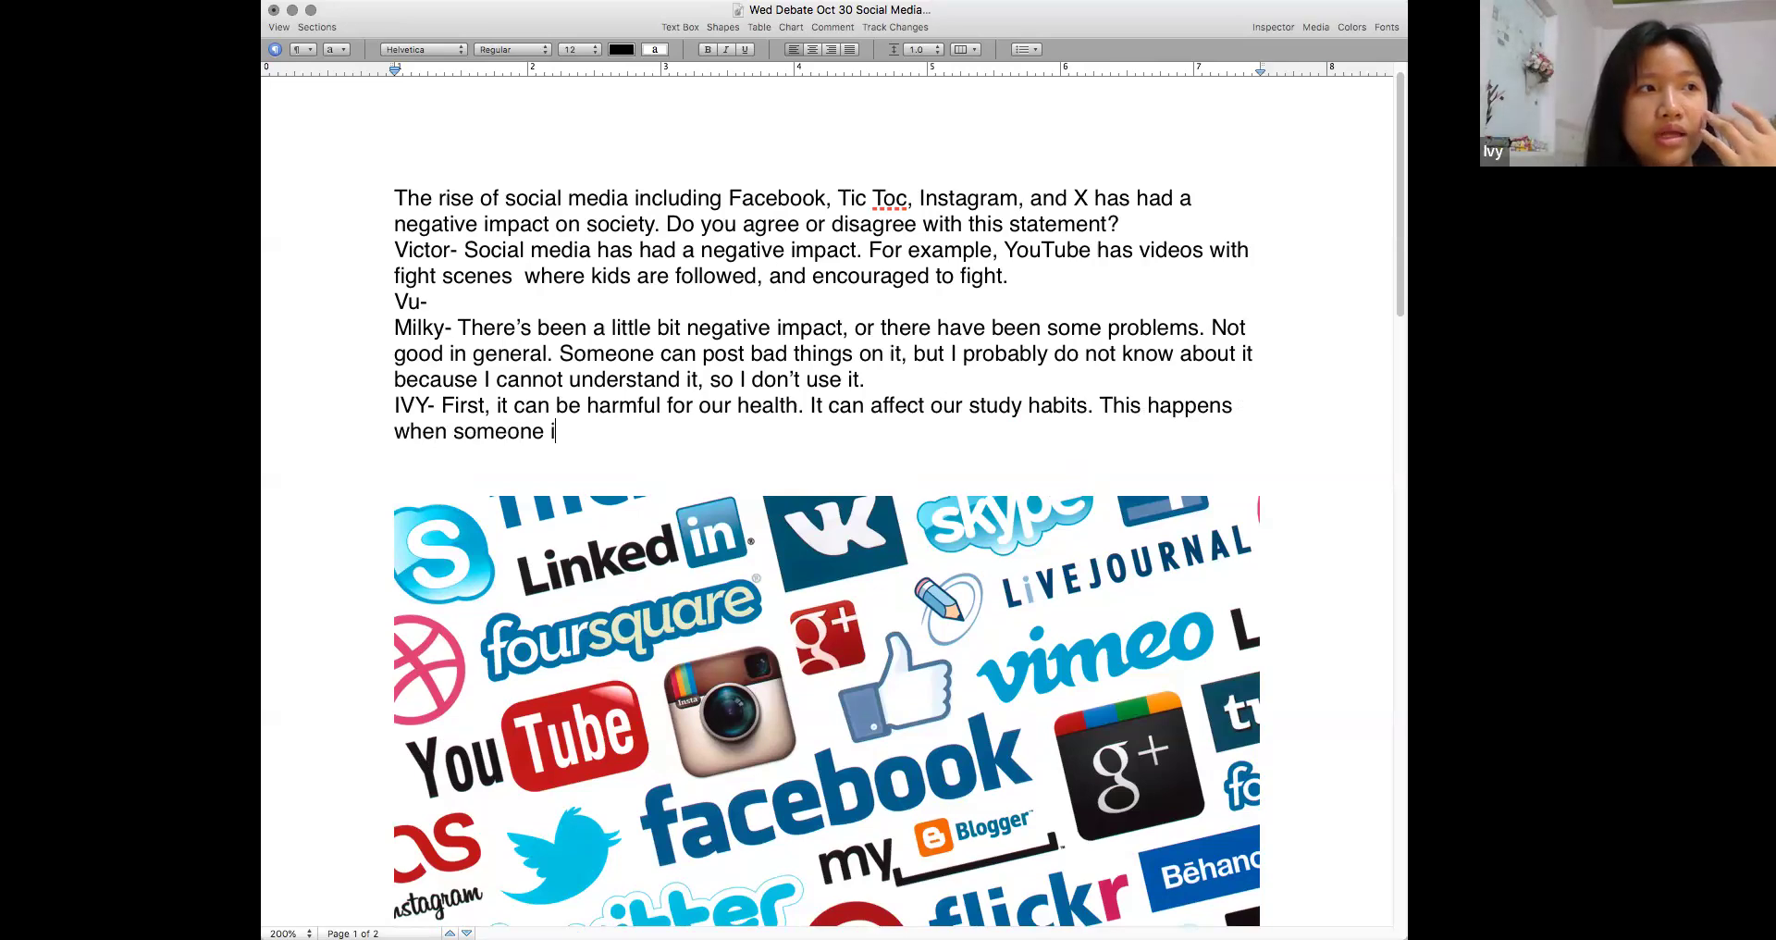
type("s on their p")
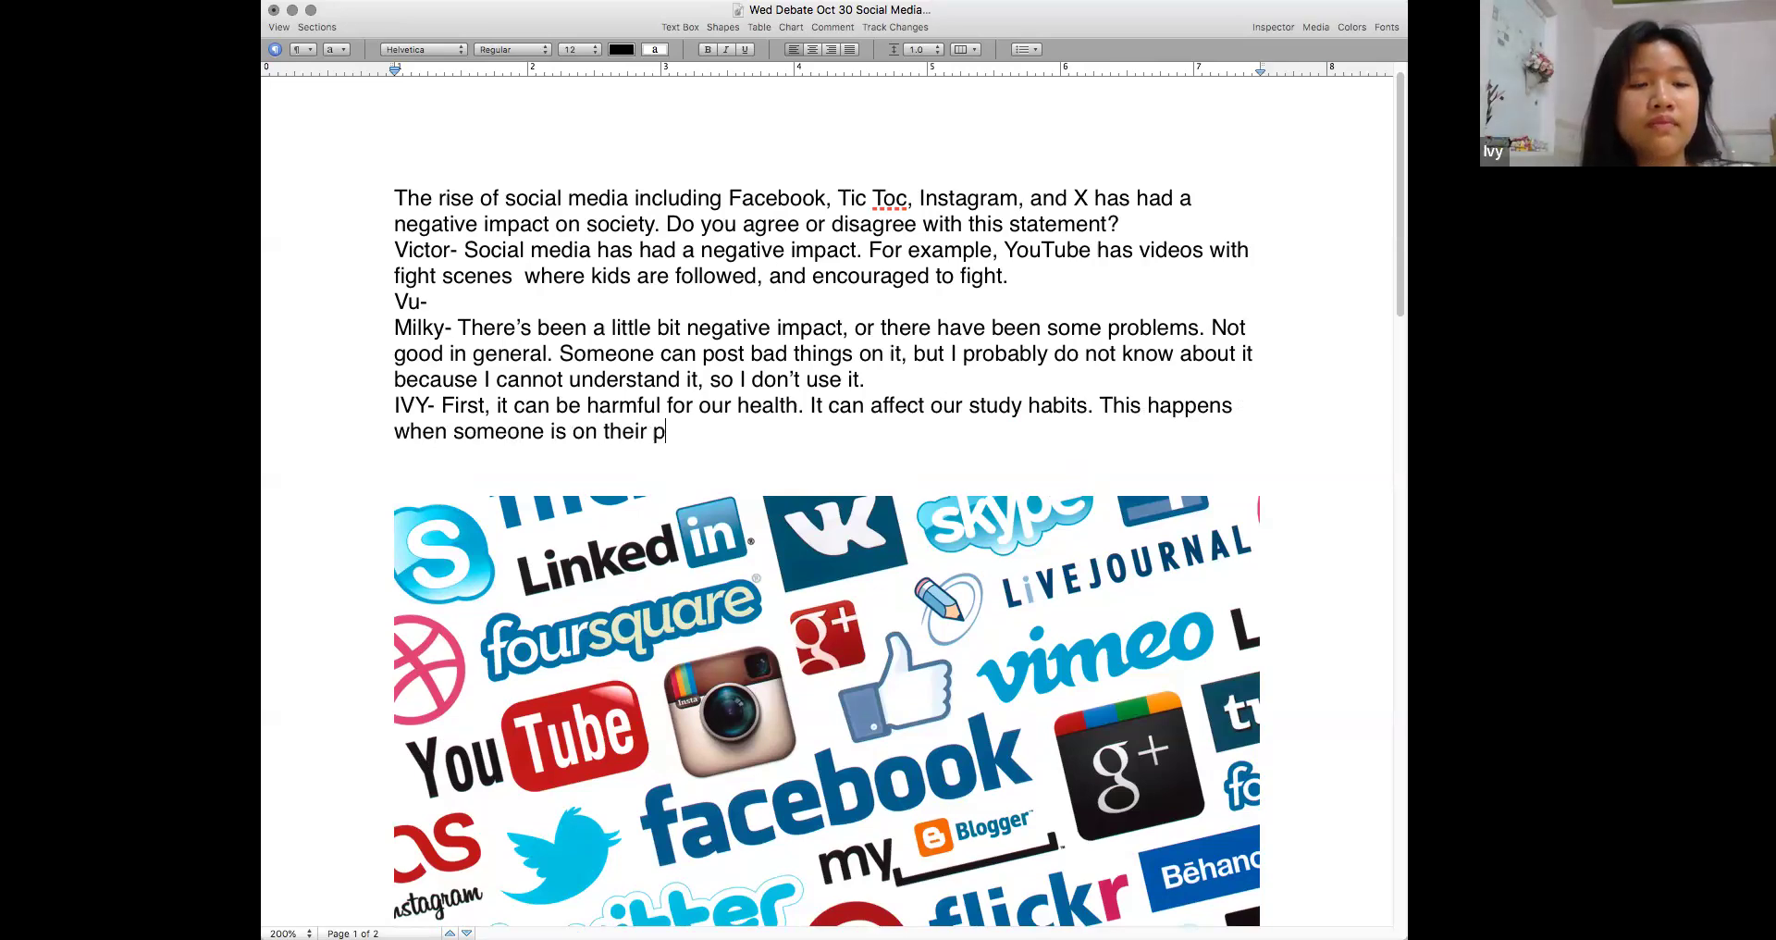
type("hone")
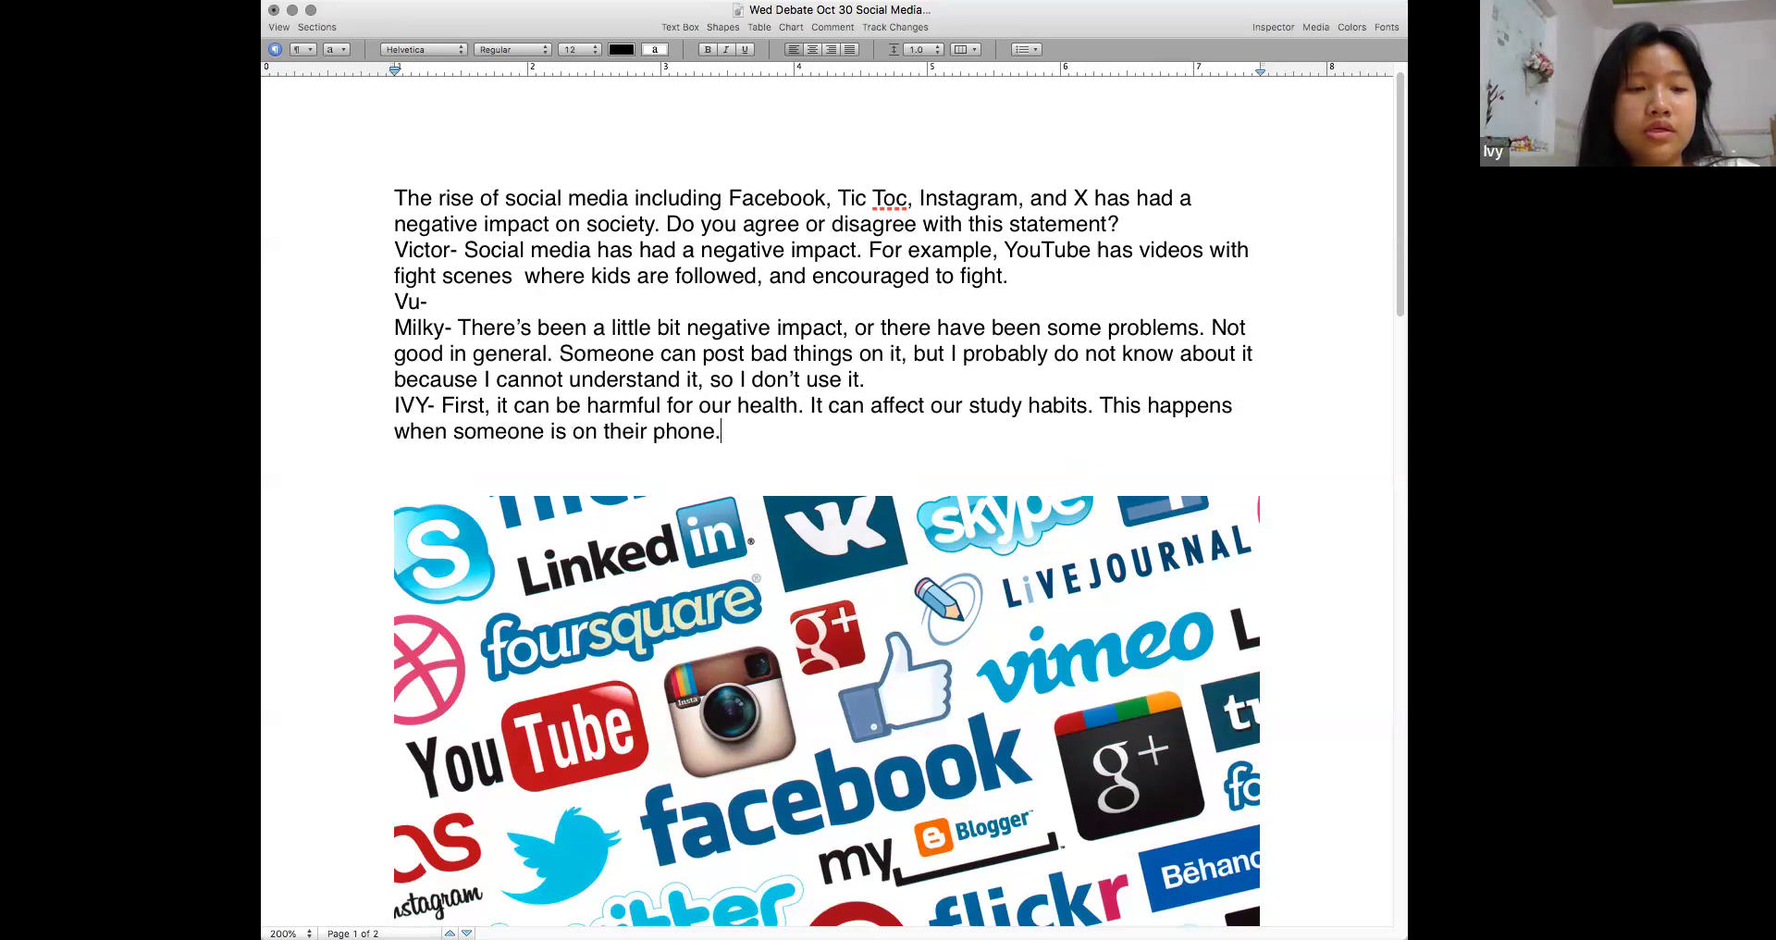
type(". Eyes get damaged, and our focus ")
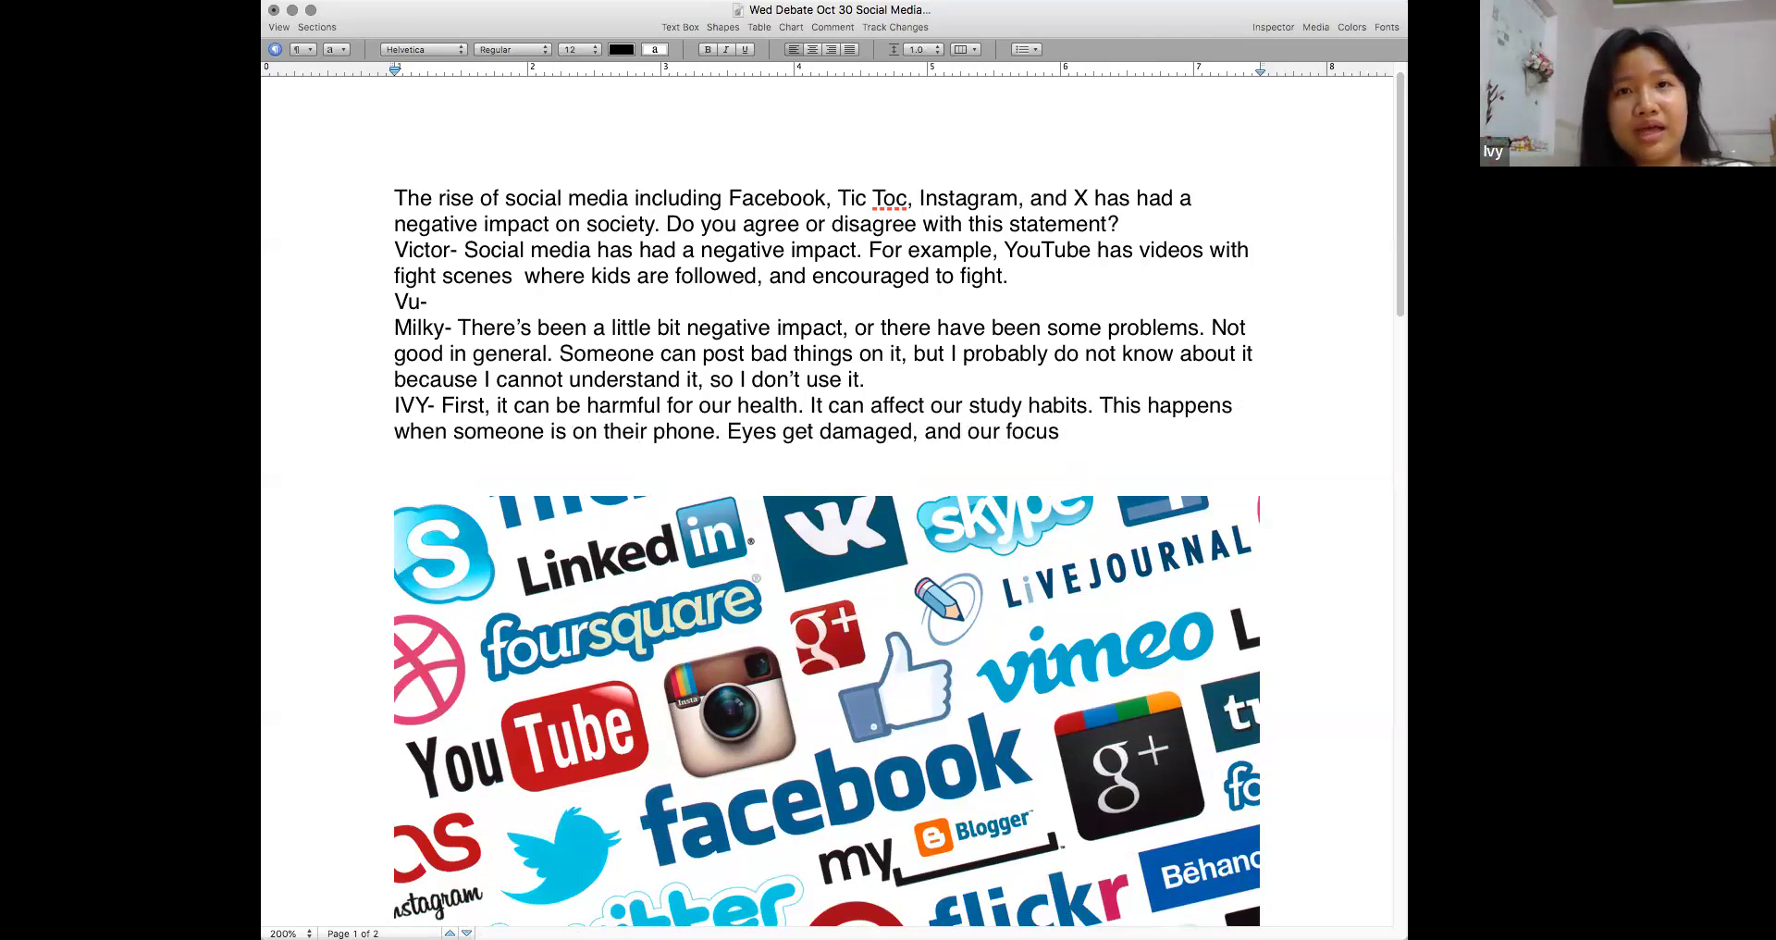
type("is les")
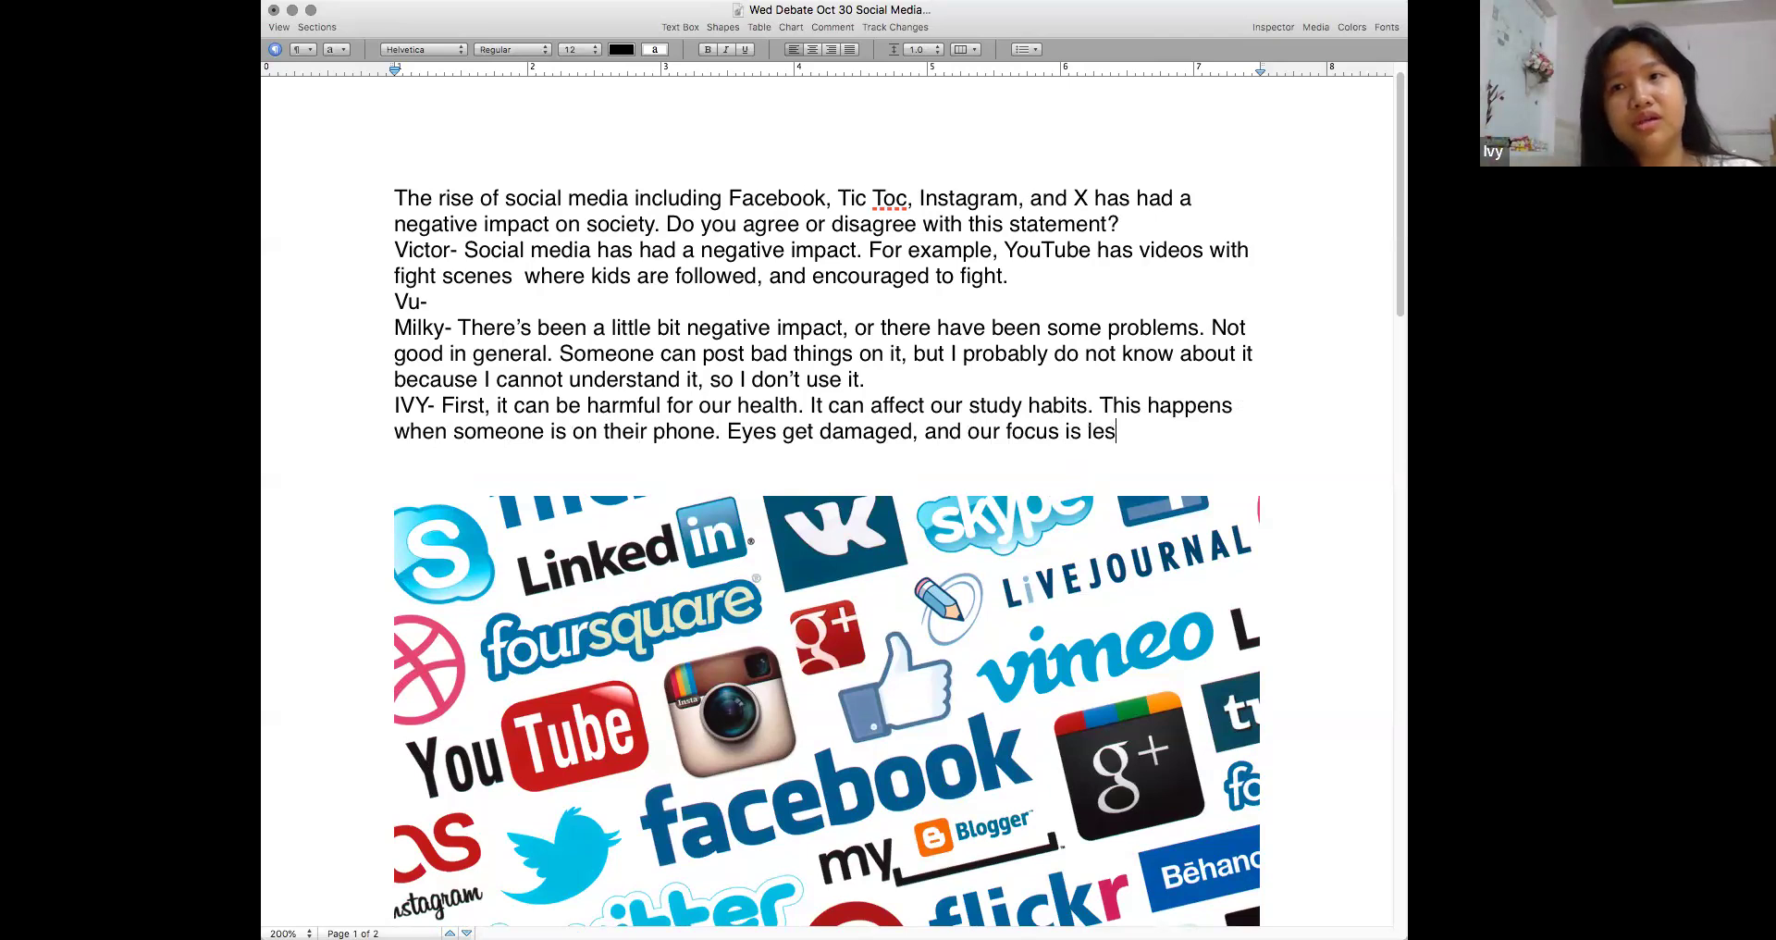
type("sened to b")
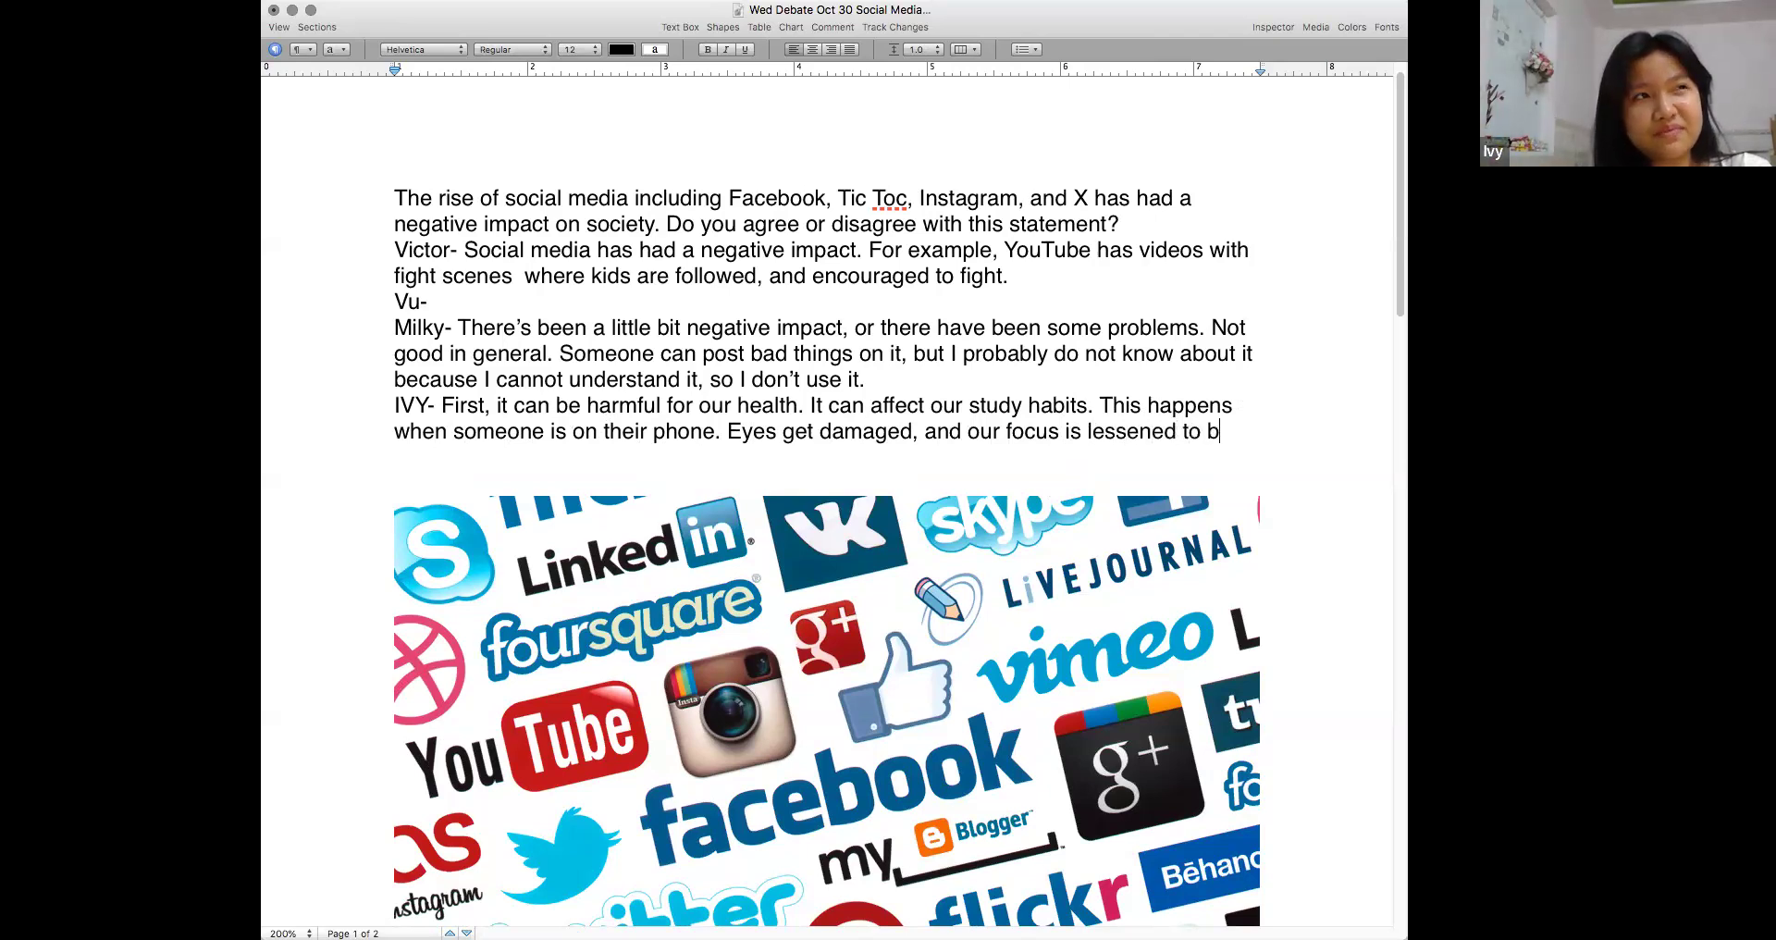
type("ecause th")
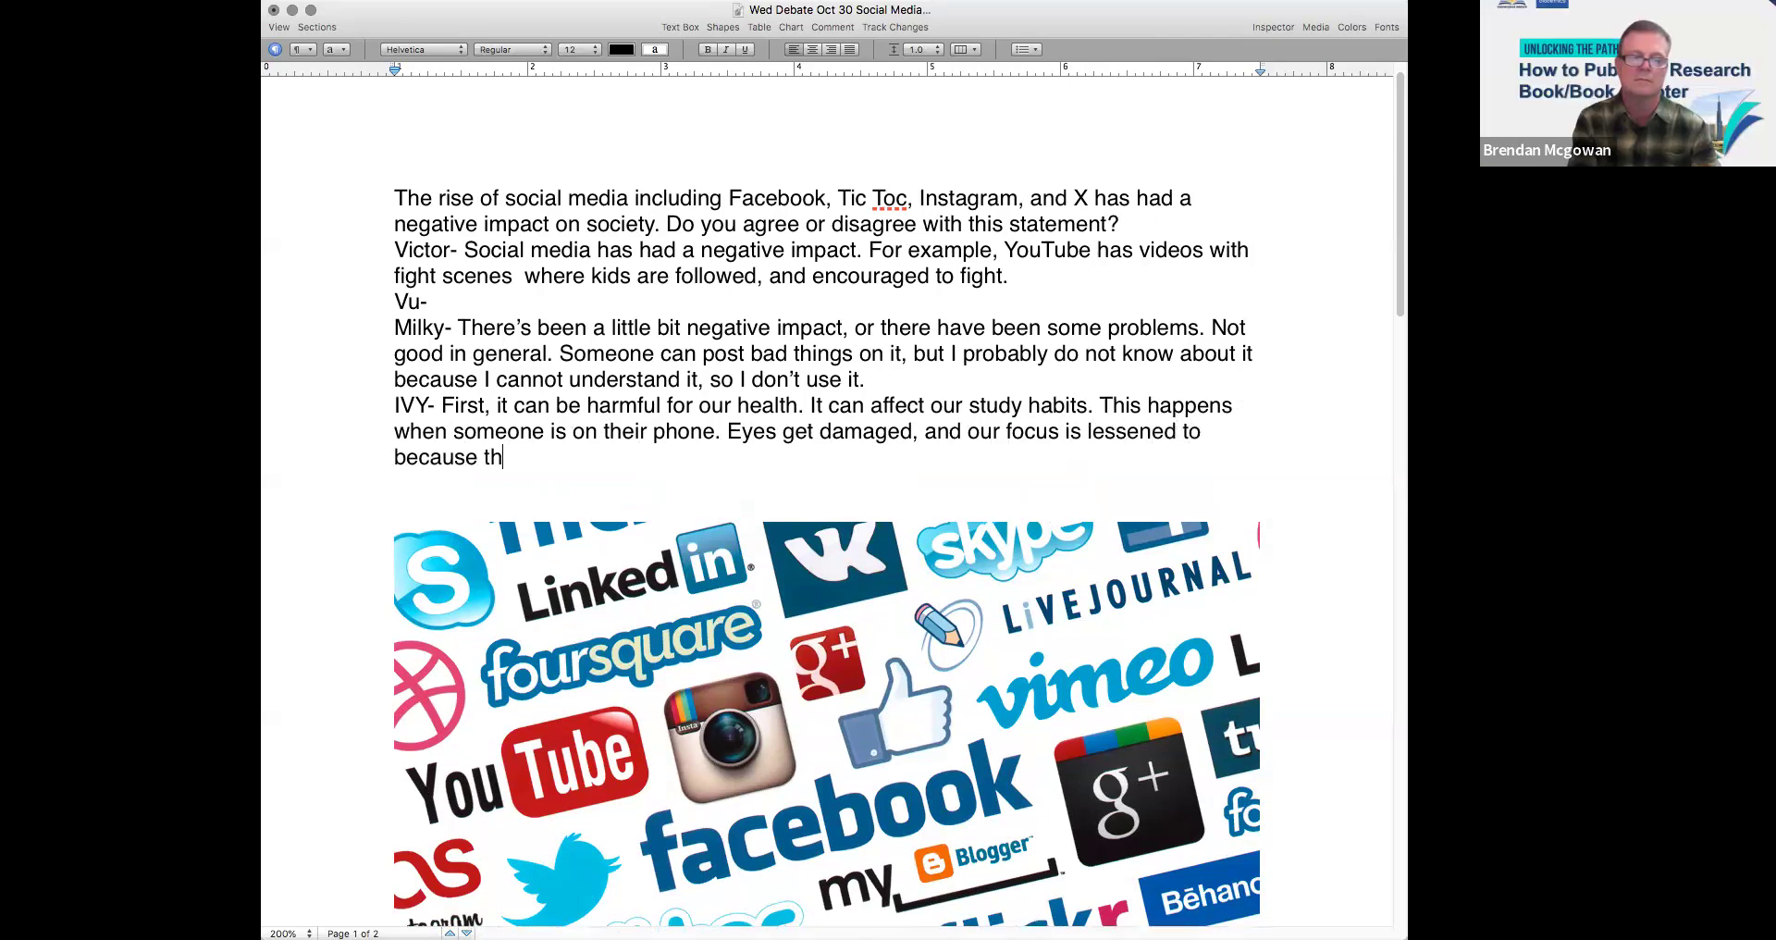
type("e brain gets us")
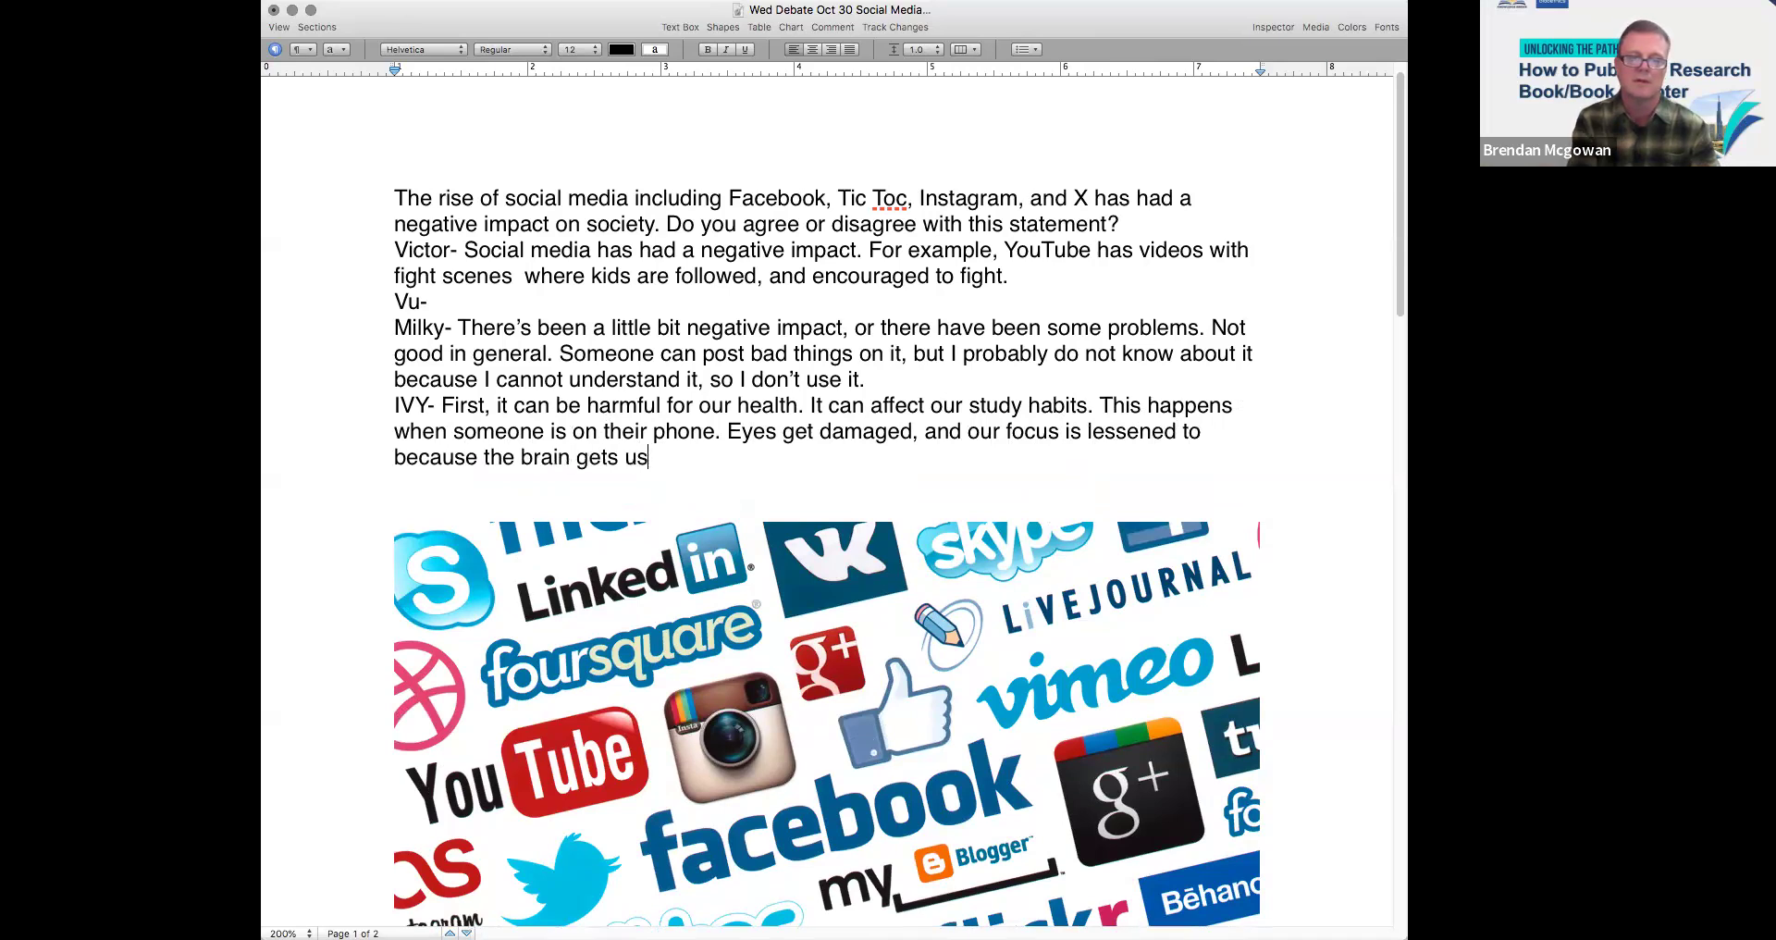
type("ed to screen viewing.")
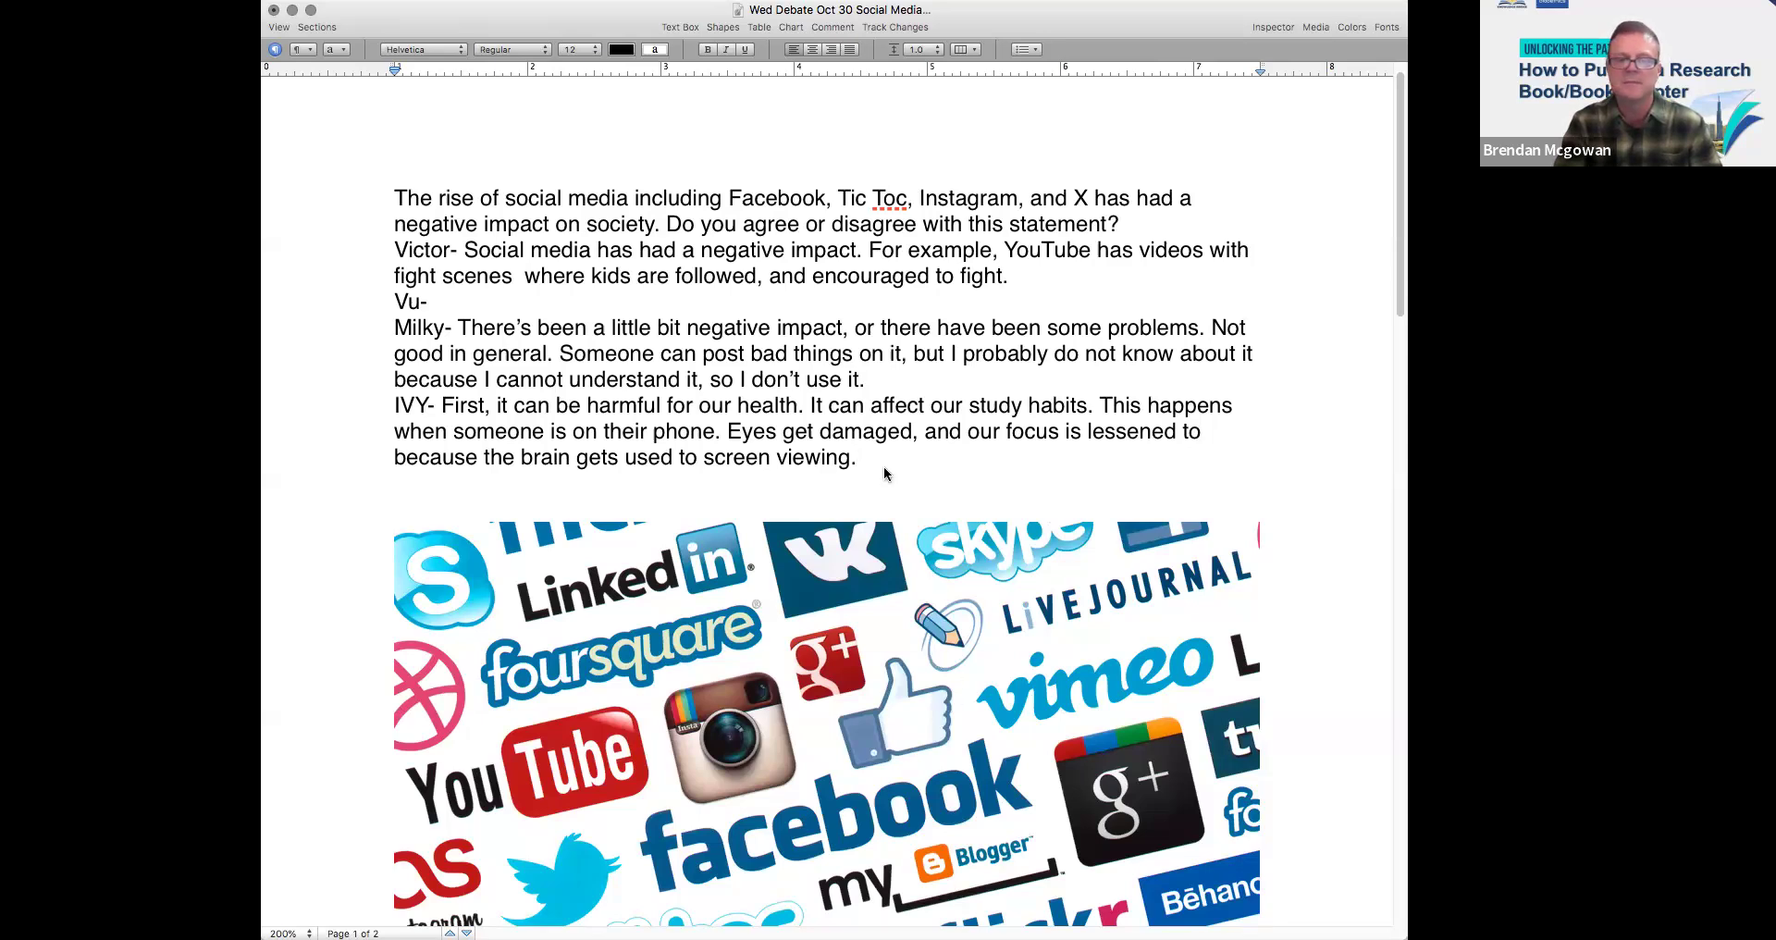
Step: Type the fifth student's answer: 'I do not agree. I do not think it has any negative impacts.'
type("Phuong- I ")
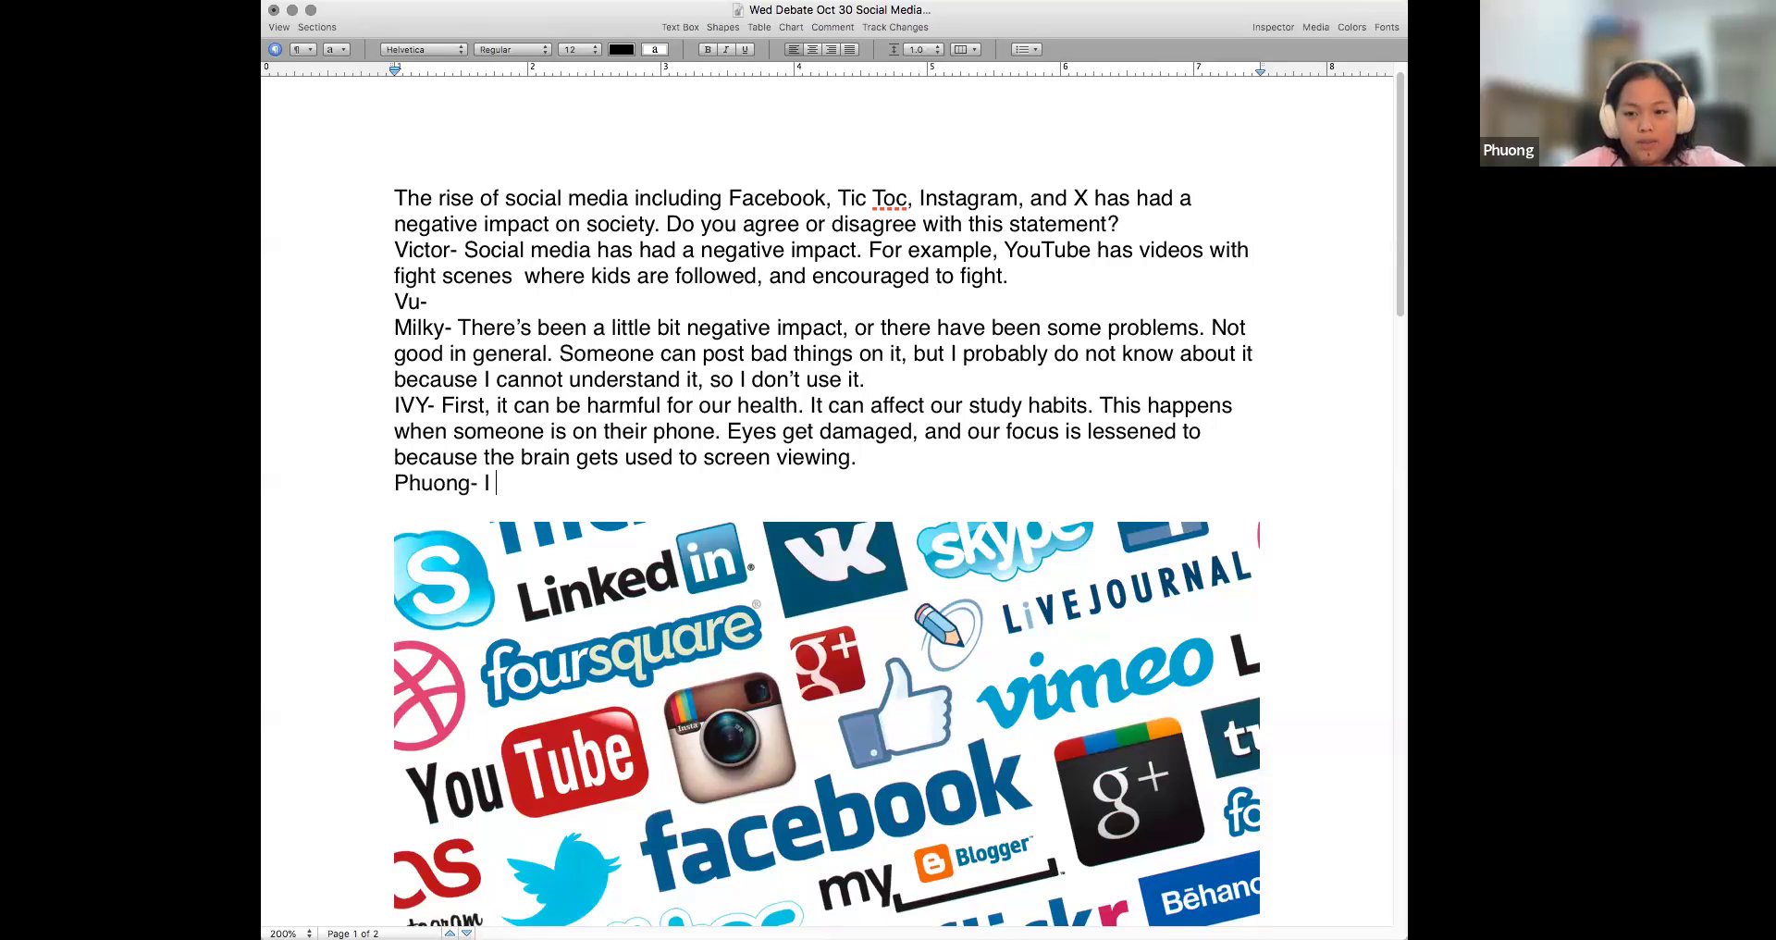
type("do not ab")
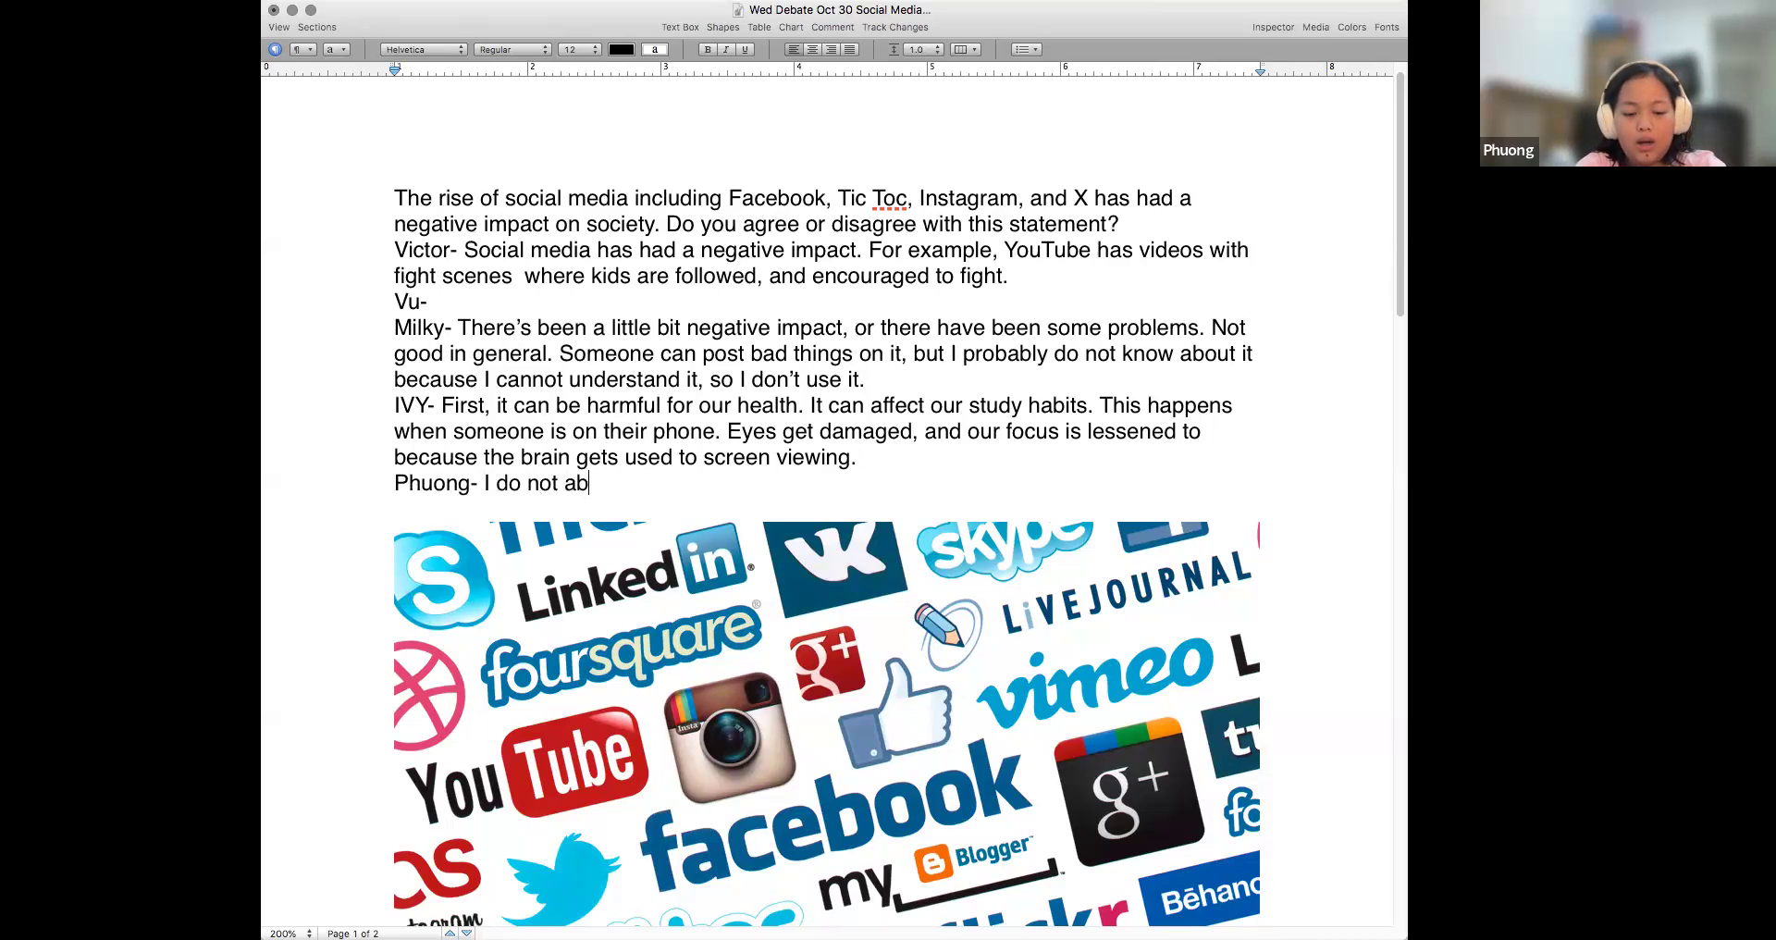
key("BackSpace")
type("gree. I do no")
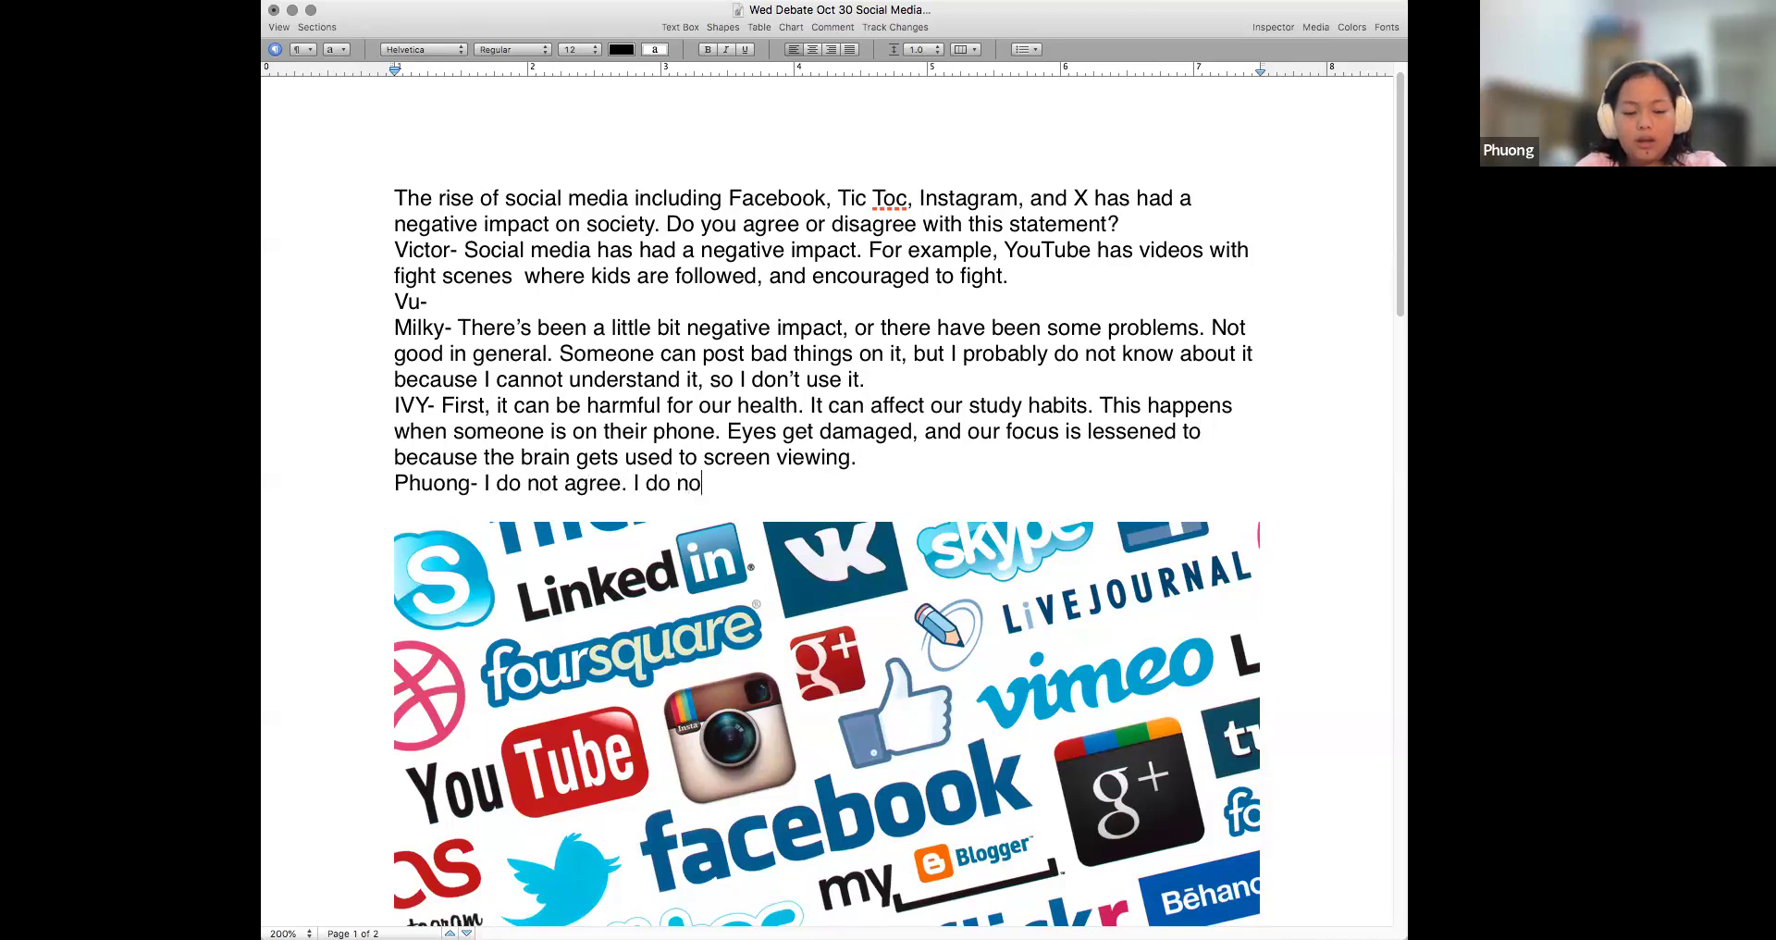
type("t think ")
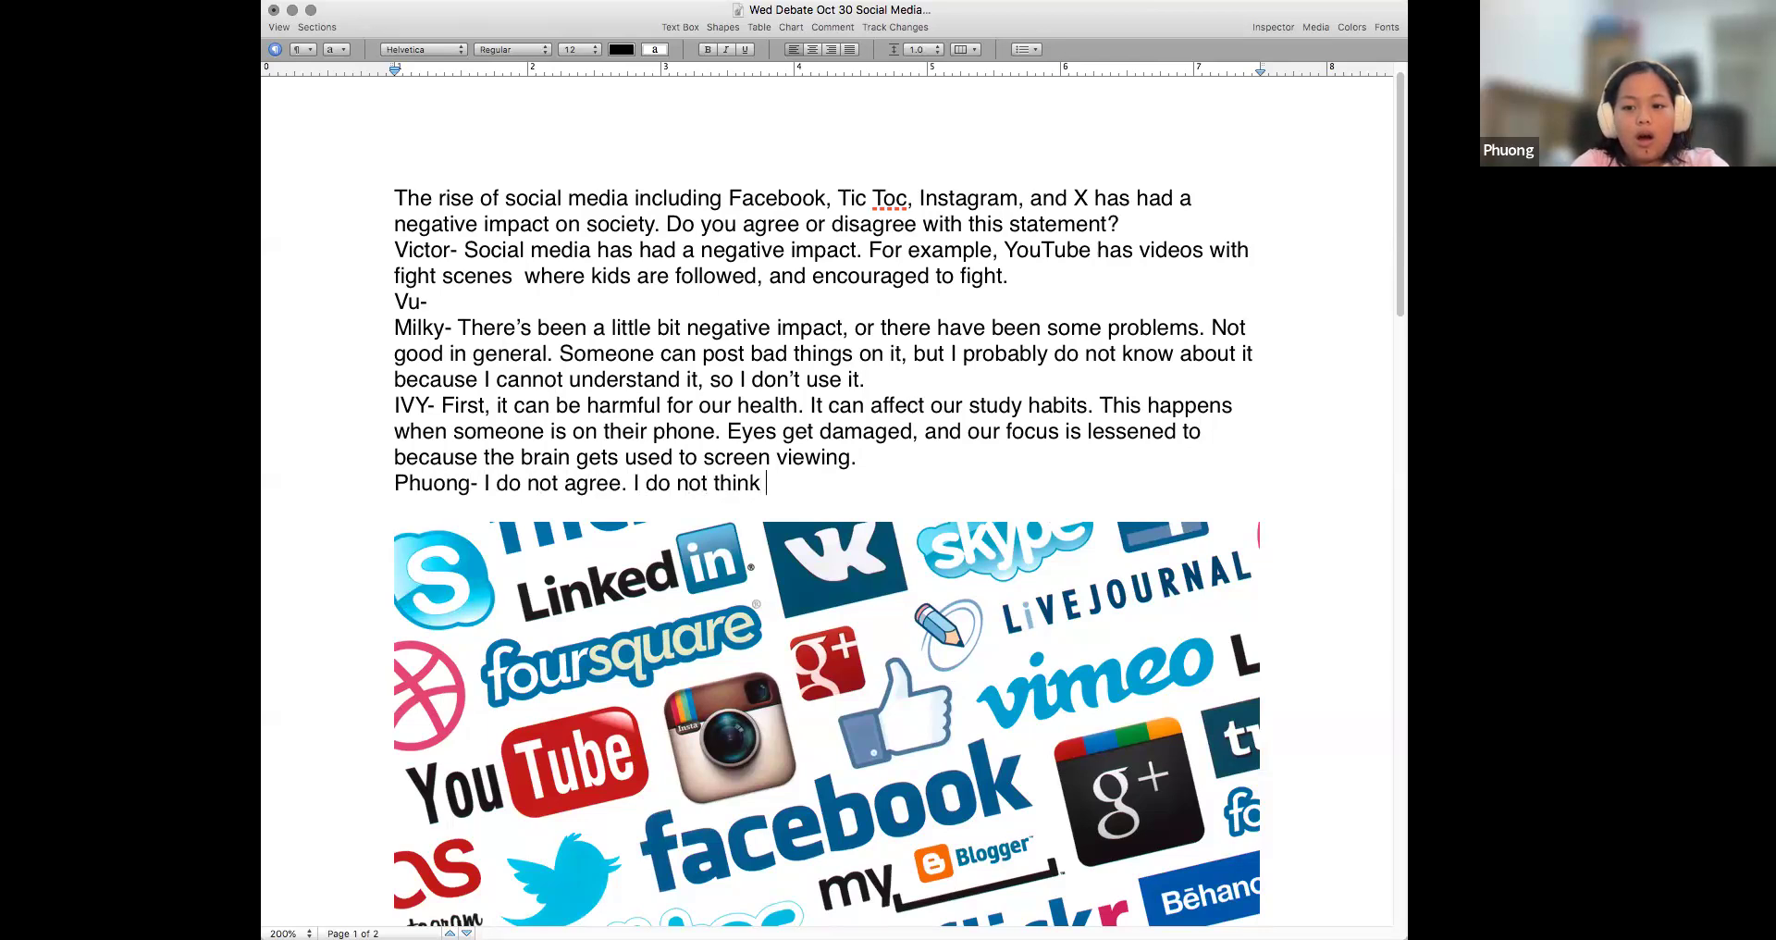
type("it has any n")
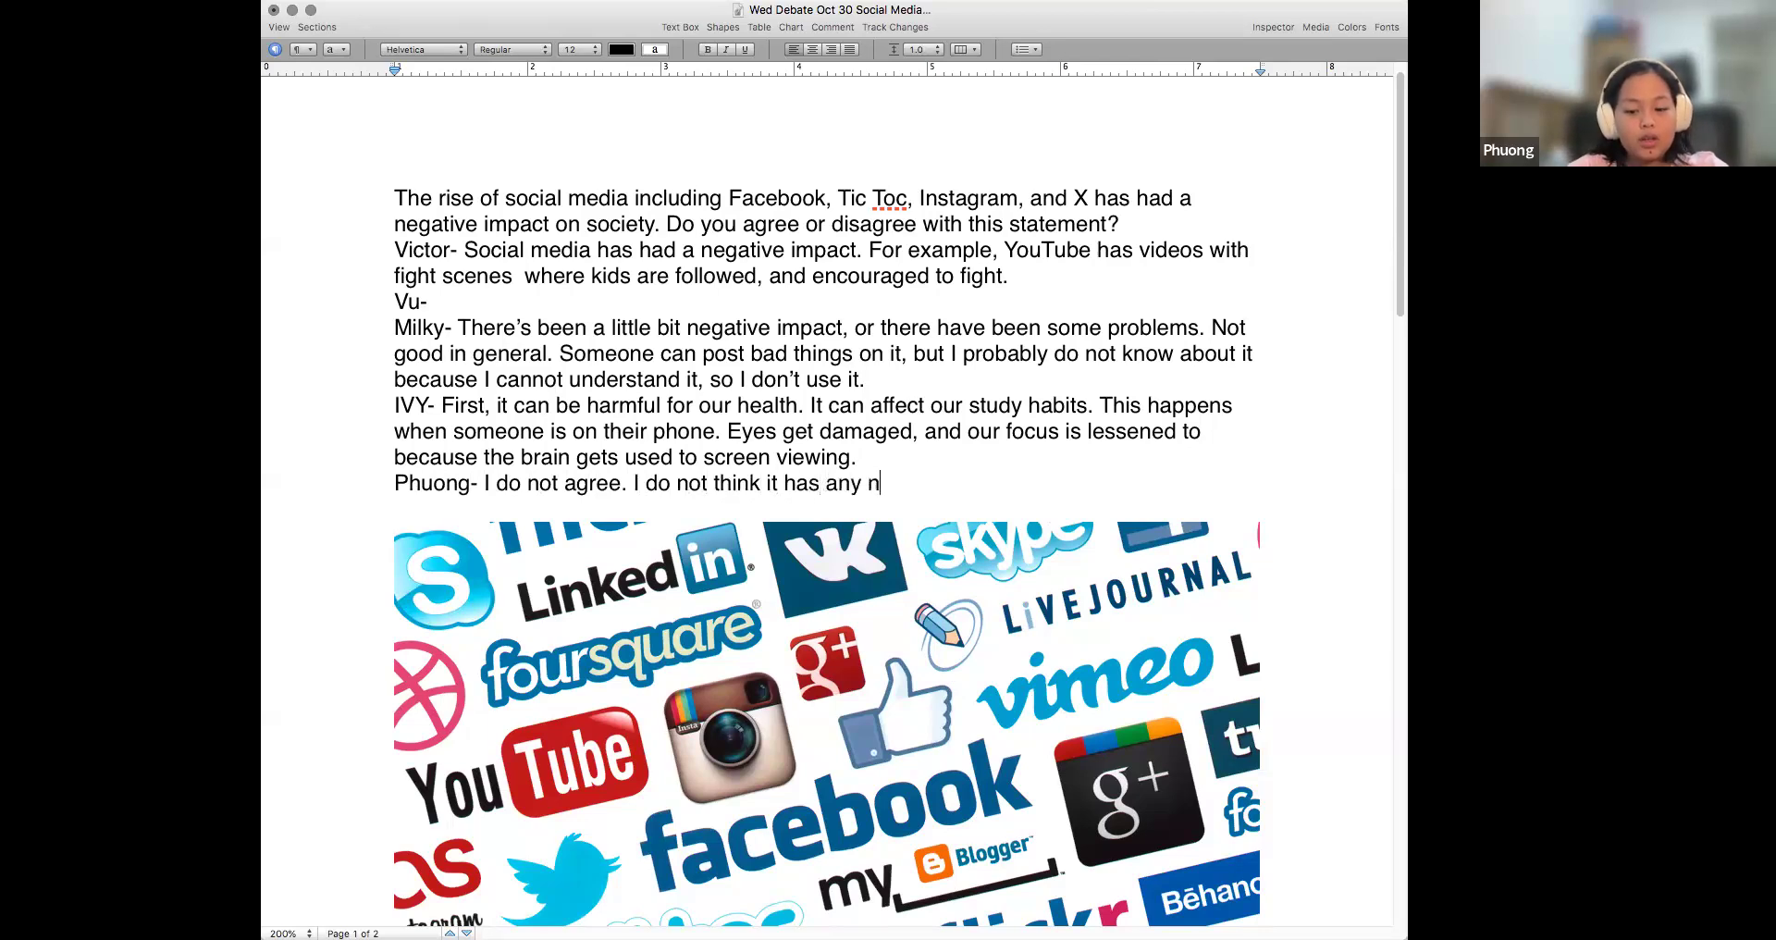
type("egative im")
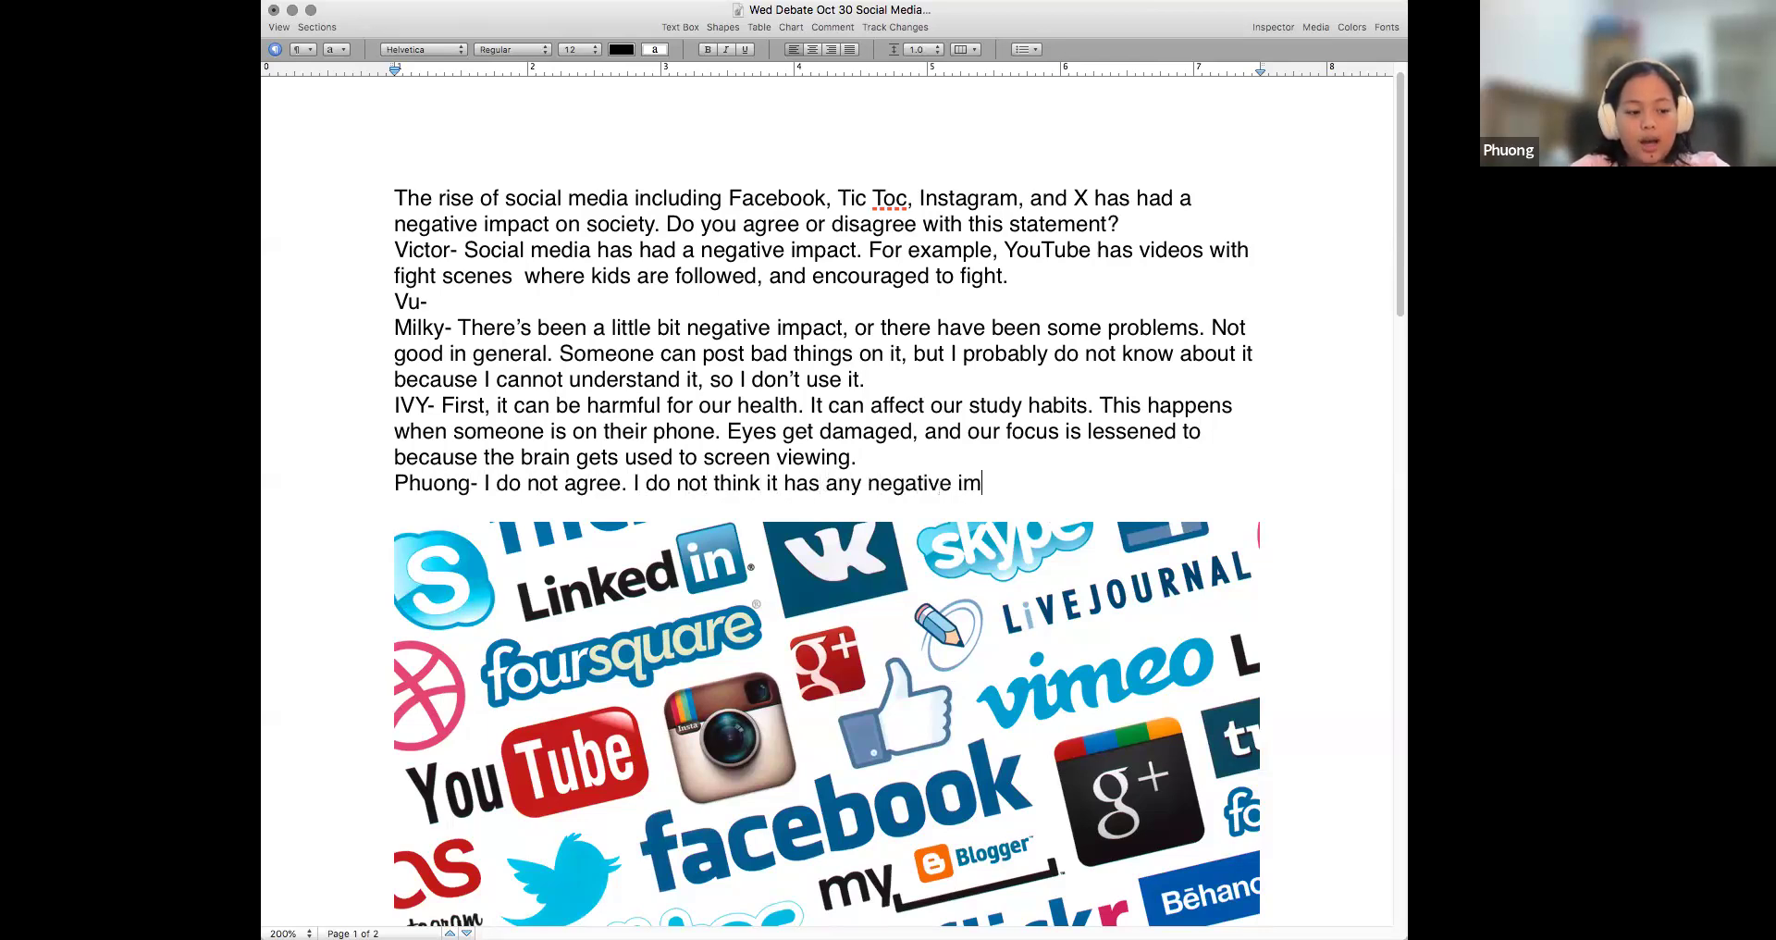
type("pacts. Students")
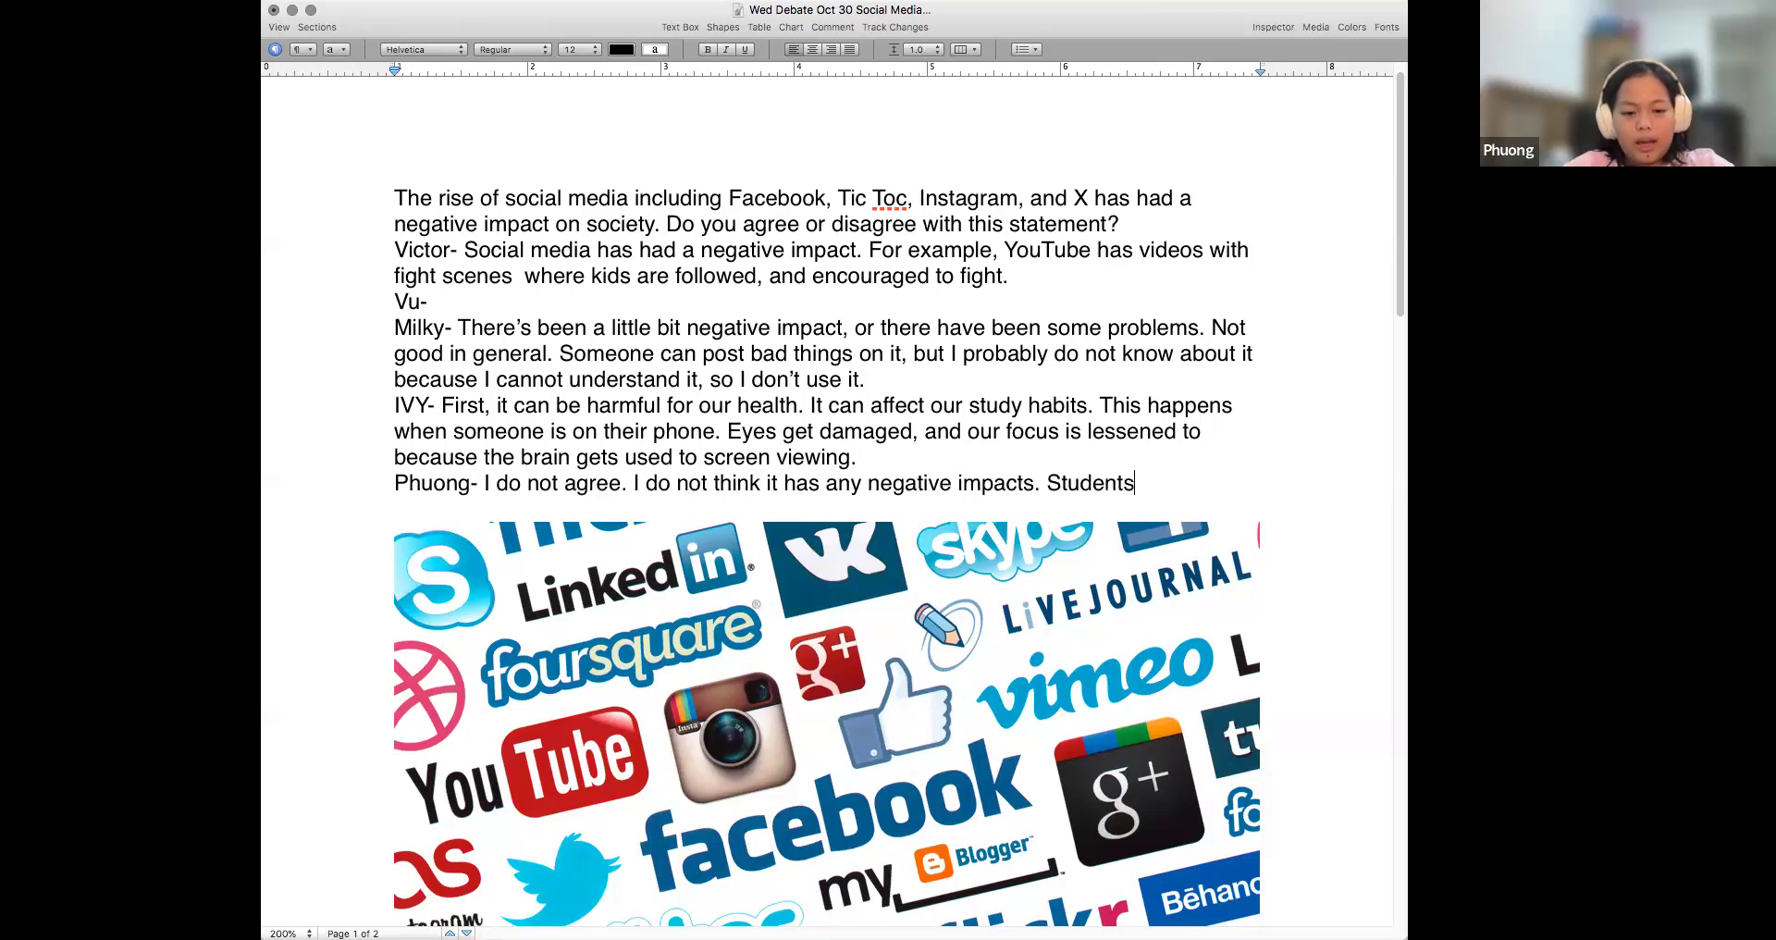